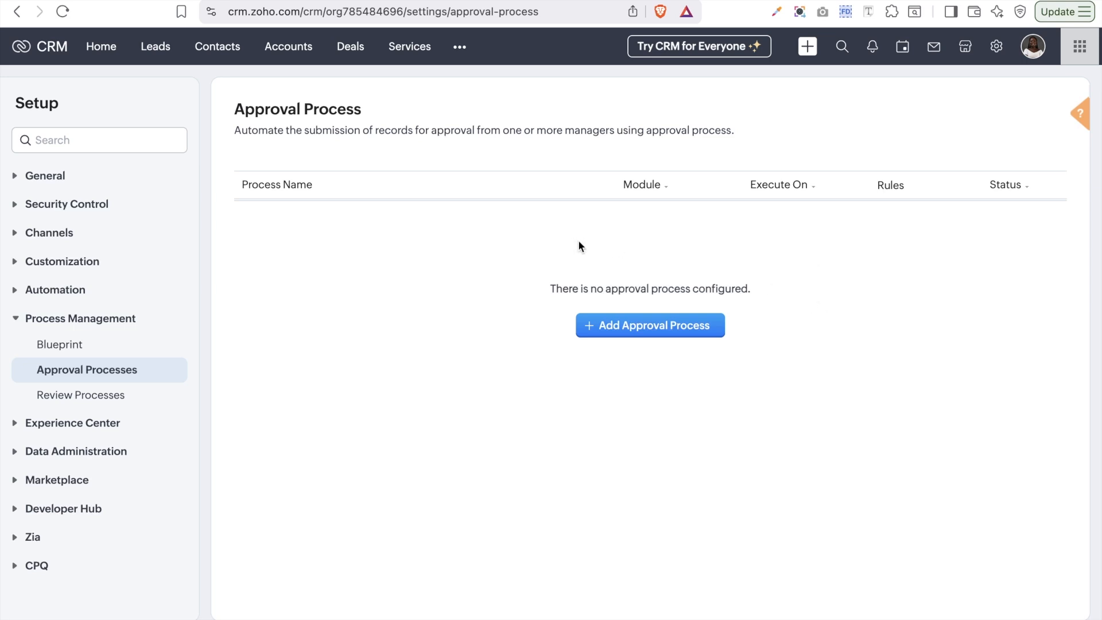
Step: Create a new approval process and set its module to Deals
click(641, 327)
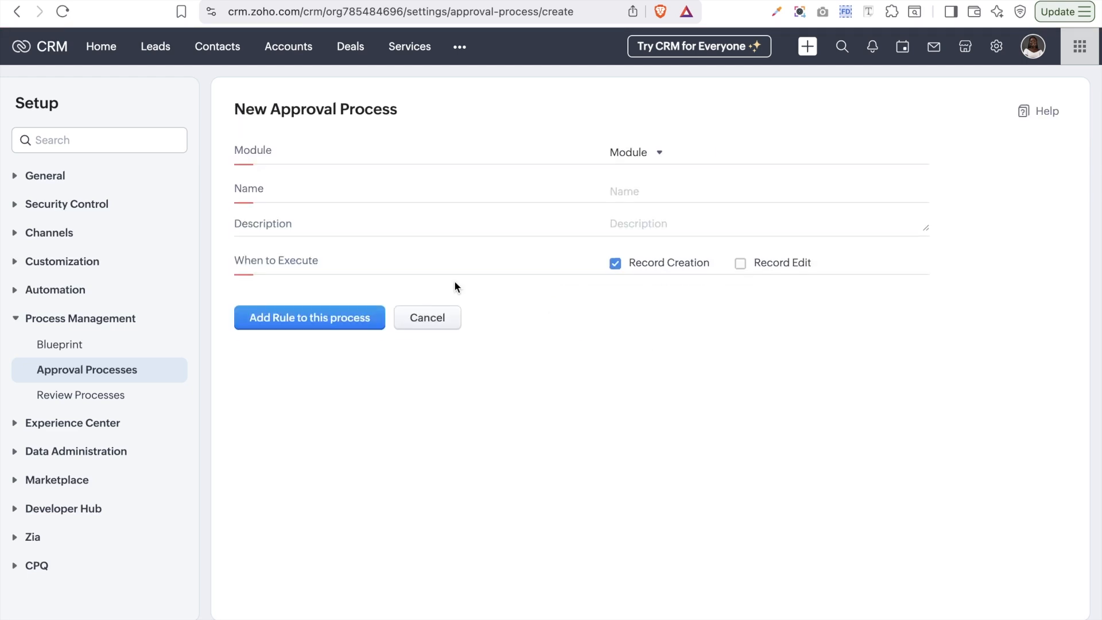
click(656, 153)
scroll(679, 287, down, 5)
scroll(679, 287, up, 5)
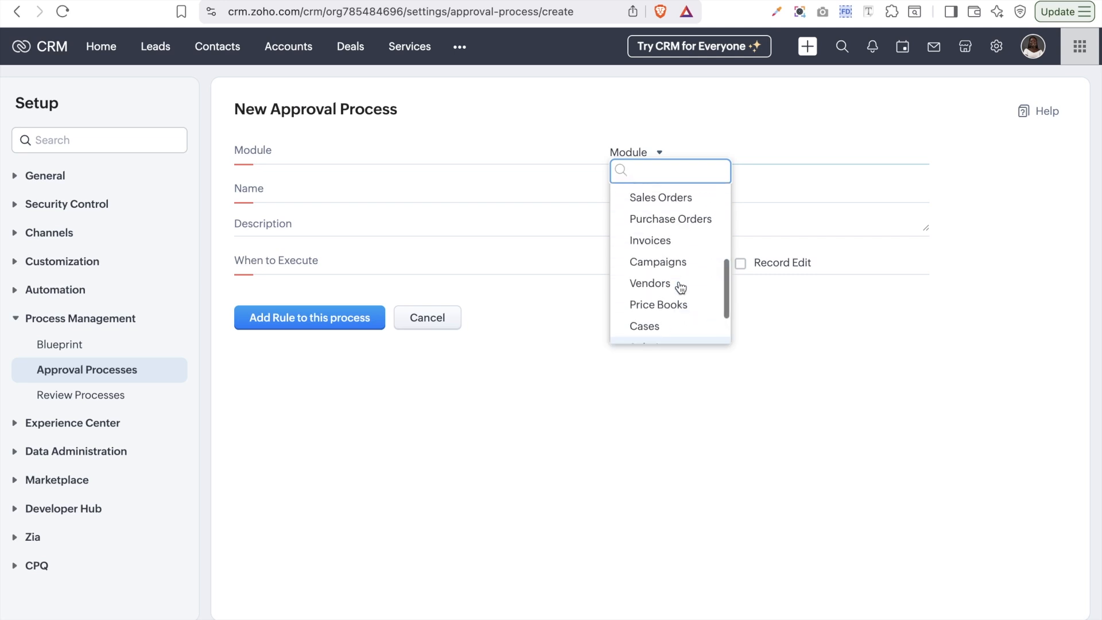
scroll(680, 288, down, 5)
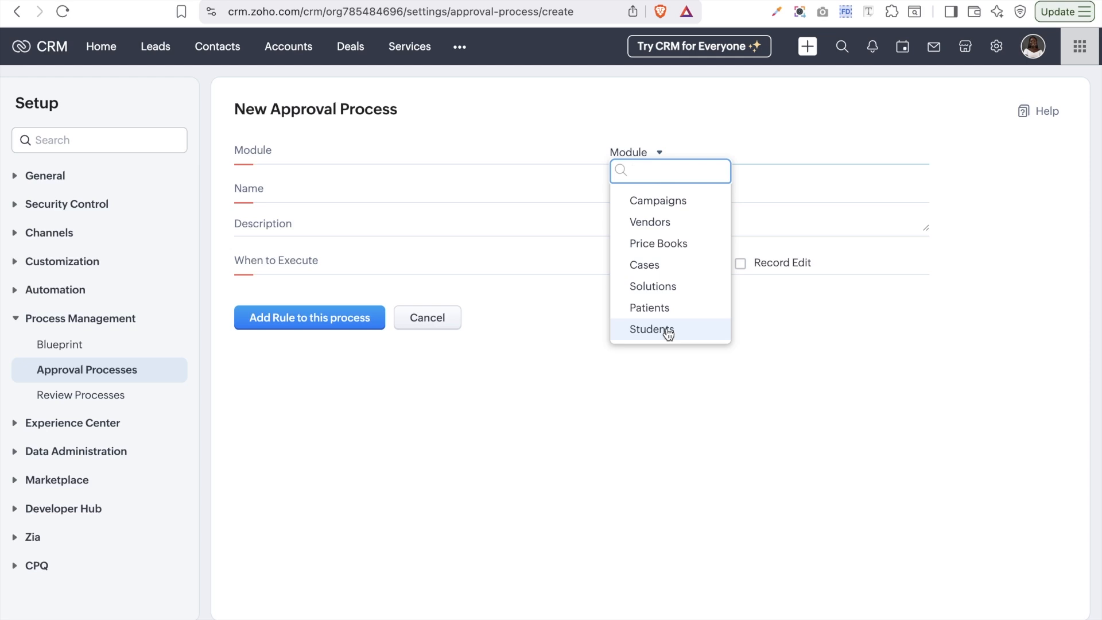
scroll(685, 245, up, 2)
scroll(684, 242, up, 5)
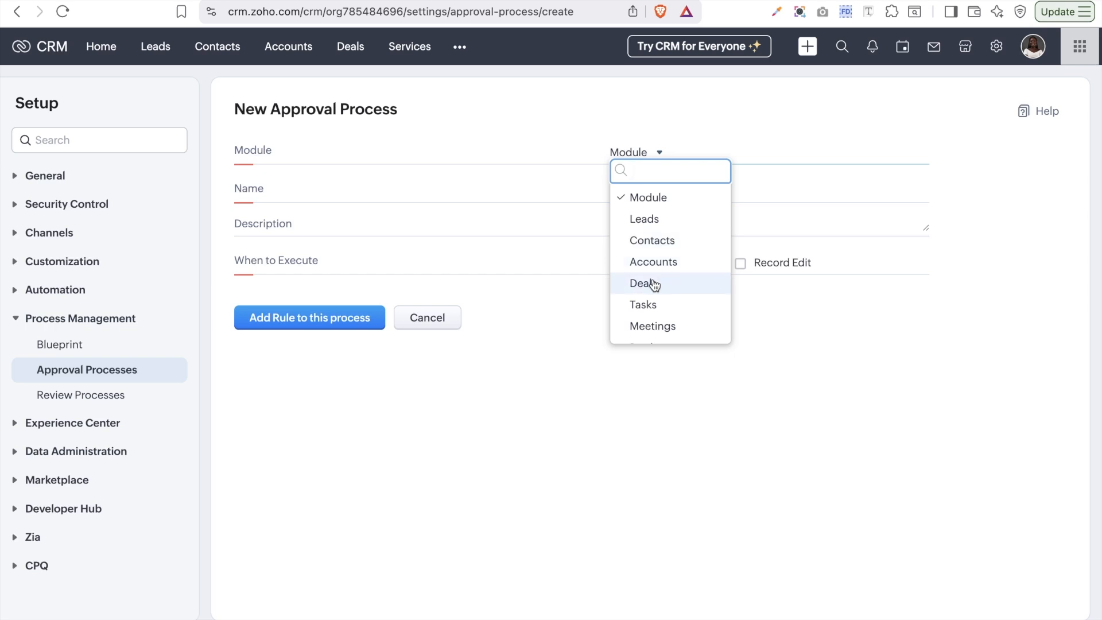
scroll(654, 285, down, 3)
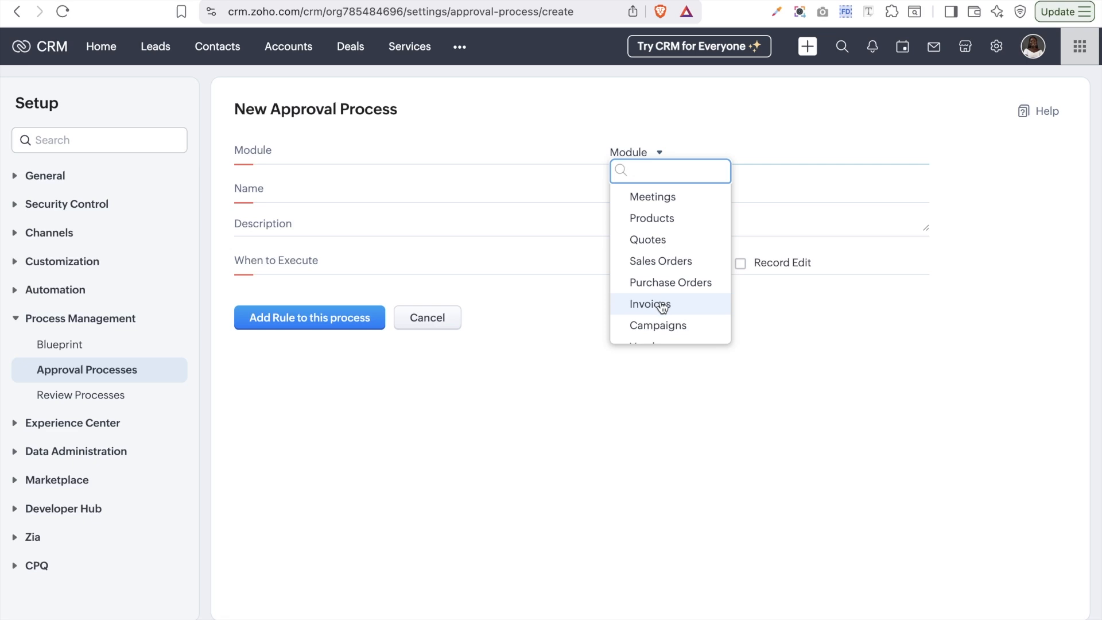
scroll(664, 308, up, 1)
scroll(663, 308, down, 4)
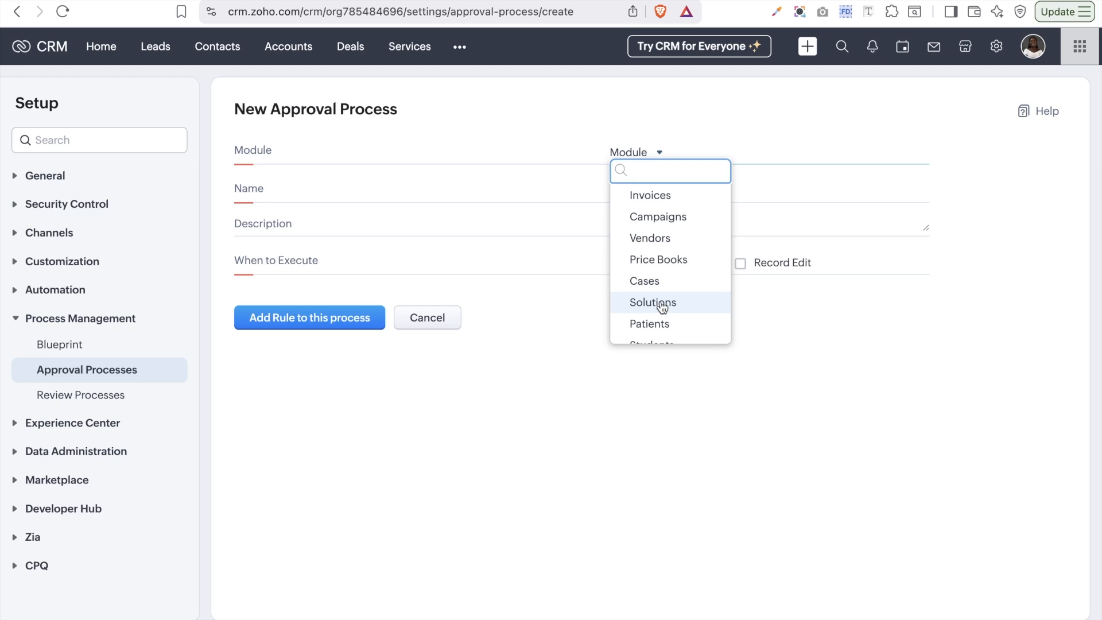
scroll(663, 307, down, 1)
scroll(663, 308, up, 6)
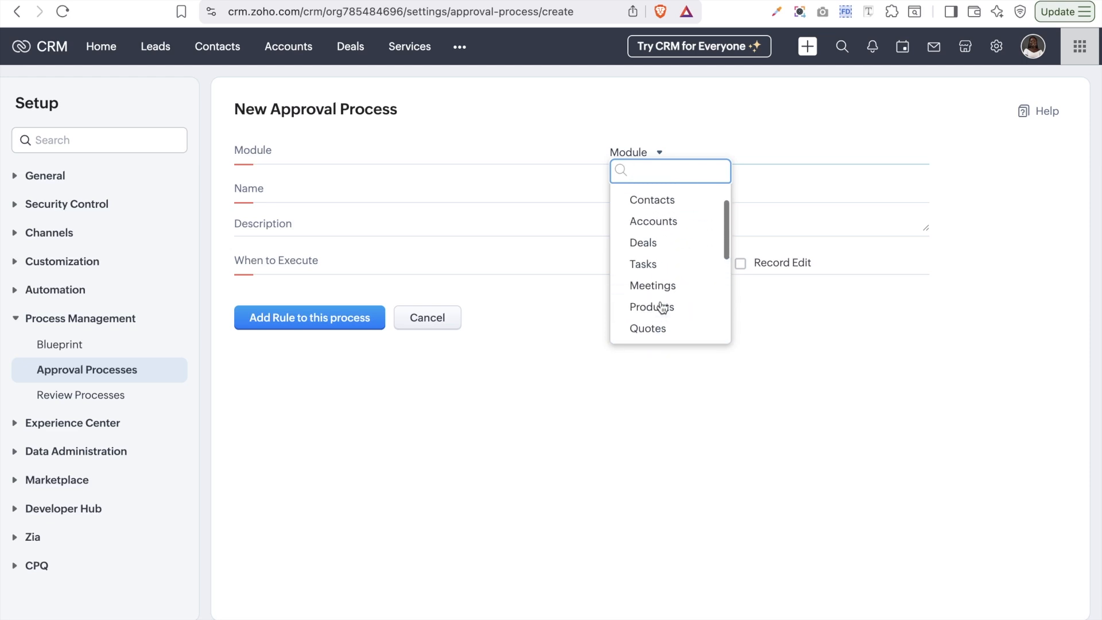
scroll(663, 307, up, 2)
click(638, 265)
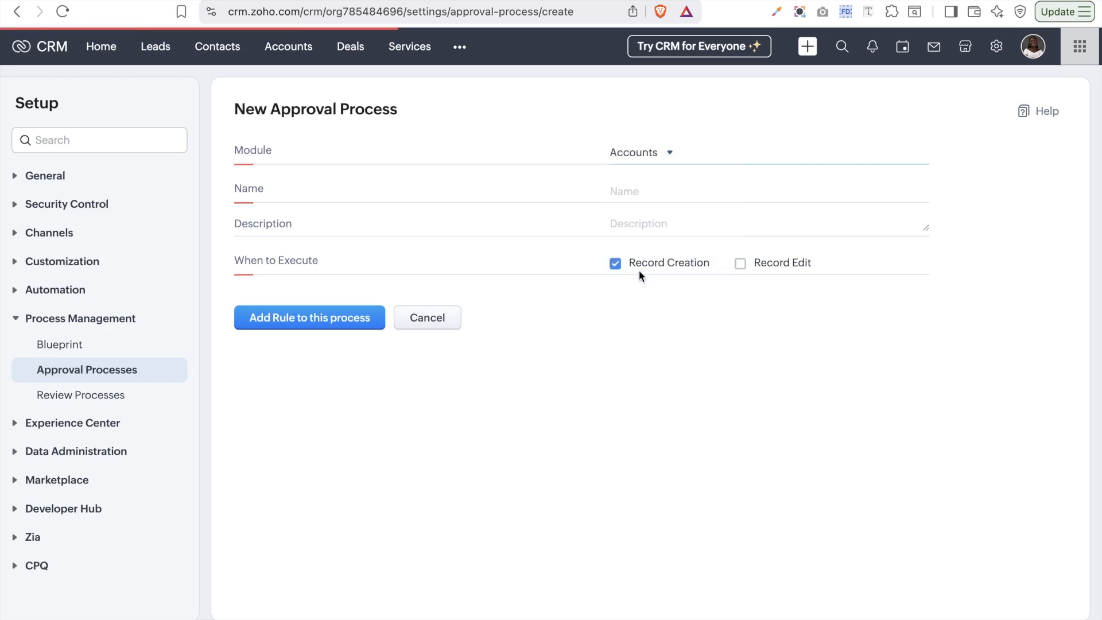
click(657, 153)
click(637, 278)
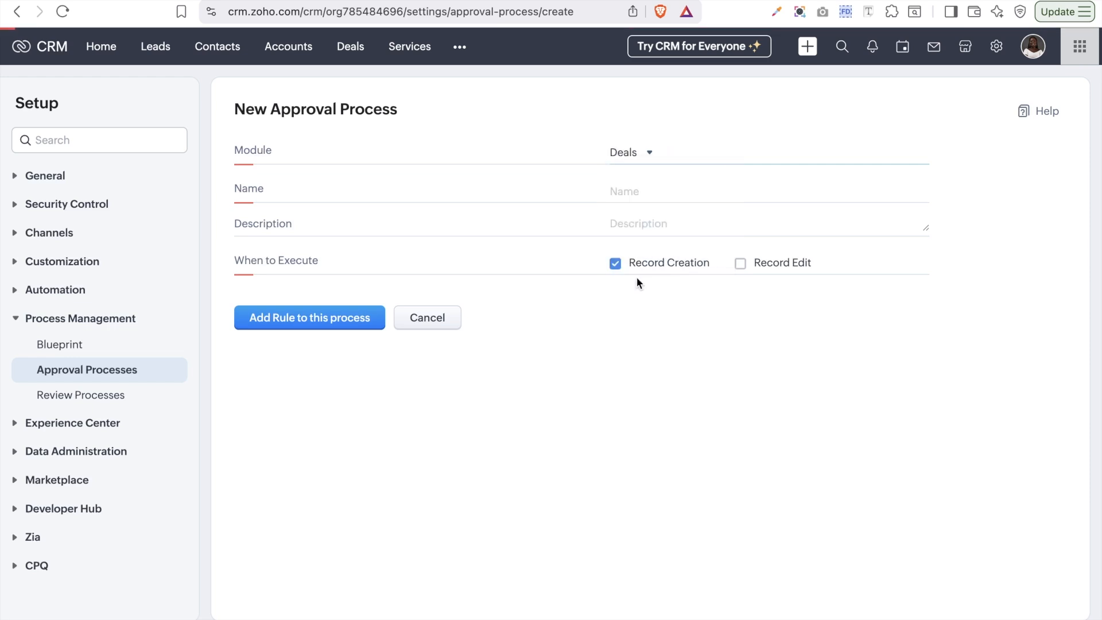
Step: Name the process Deals Approval, make it also execute on Record Edit, and proceed to adding its rule
click(645, 191)
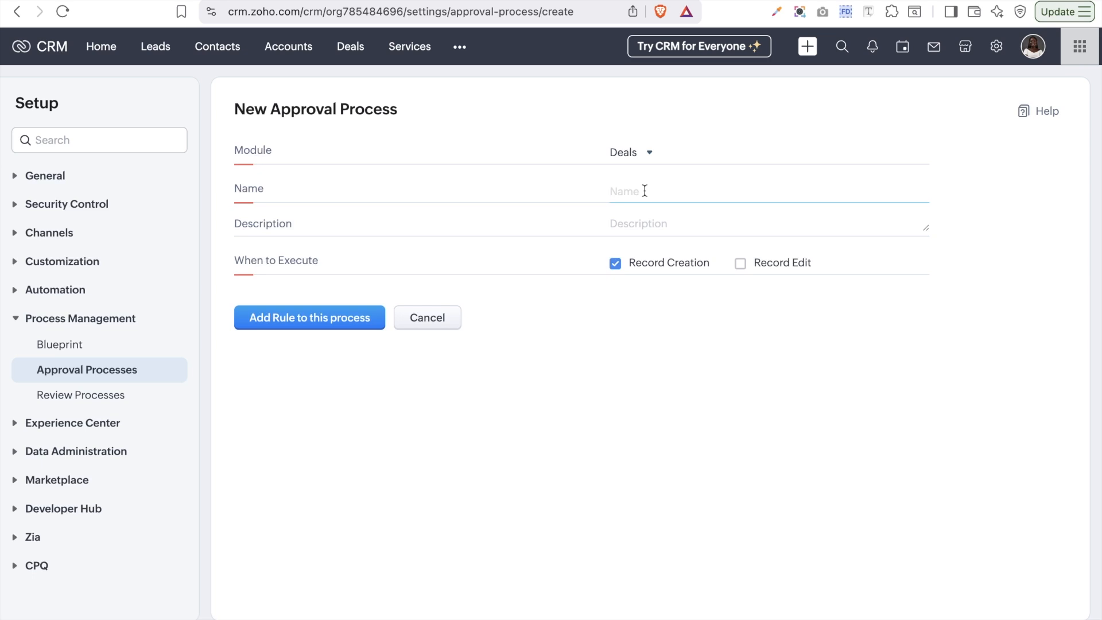
text(A)
key(BackSpace)
text(Deals Approval)
click(743, 266)
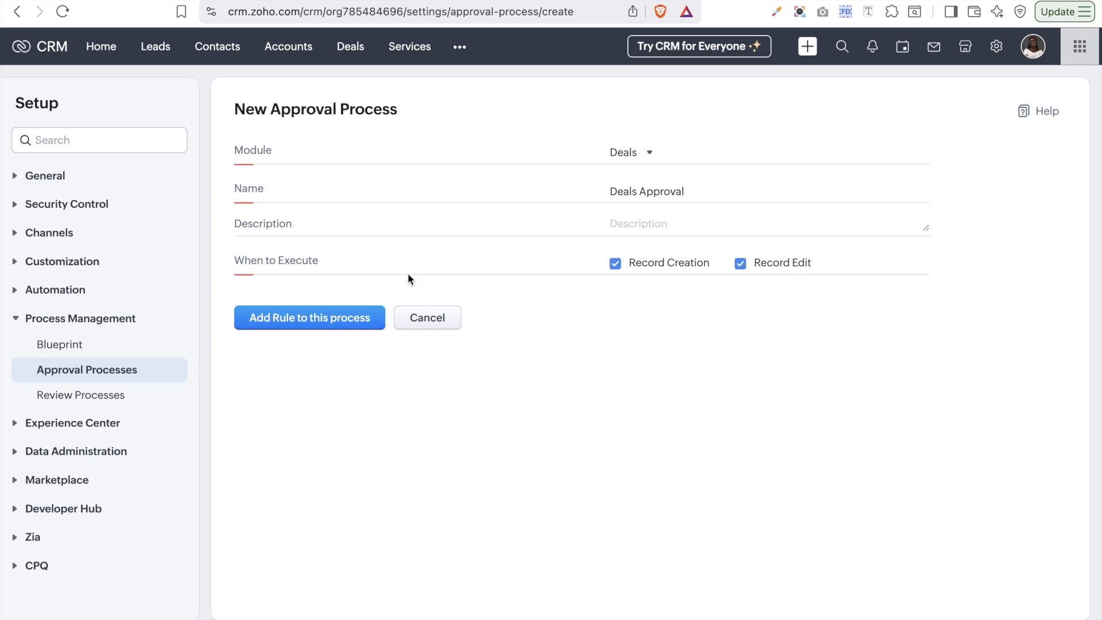
click(309, 321)
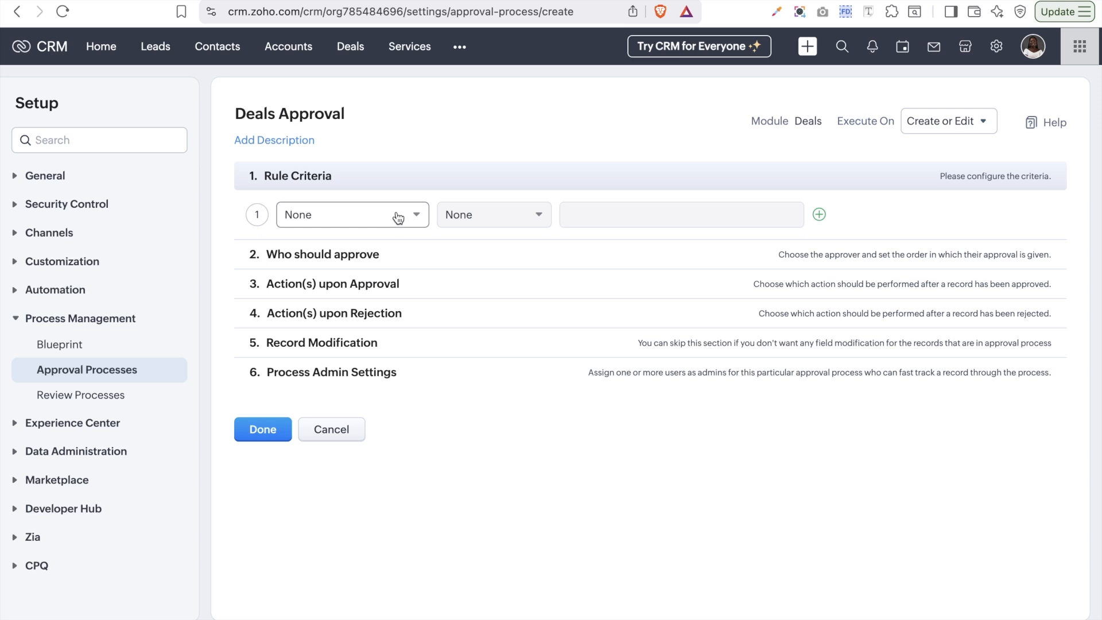
Step: Try a rule criterion on Closing Date with the "is after" condition and review the other date conditions
click(398, 217)
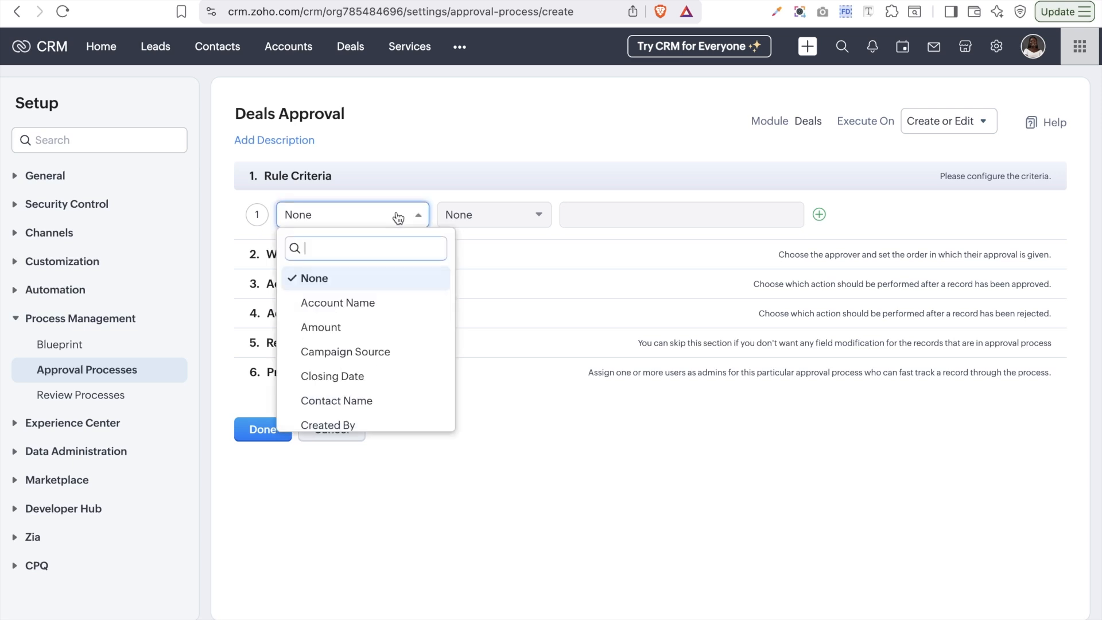
scroll(352, 414, down, 1)
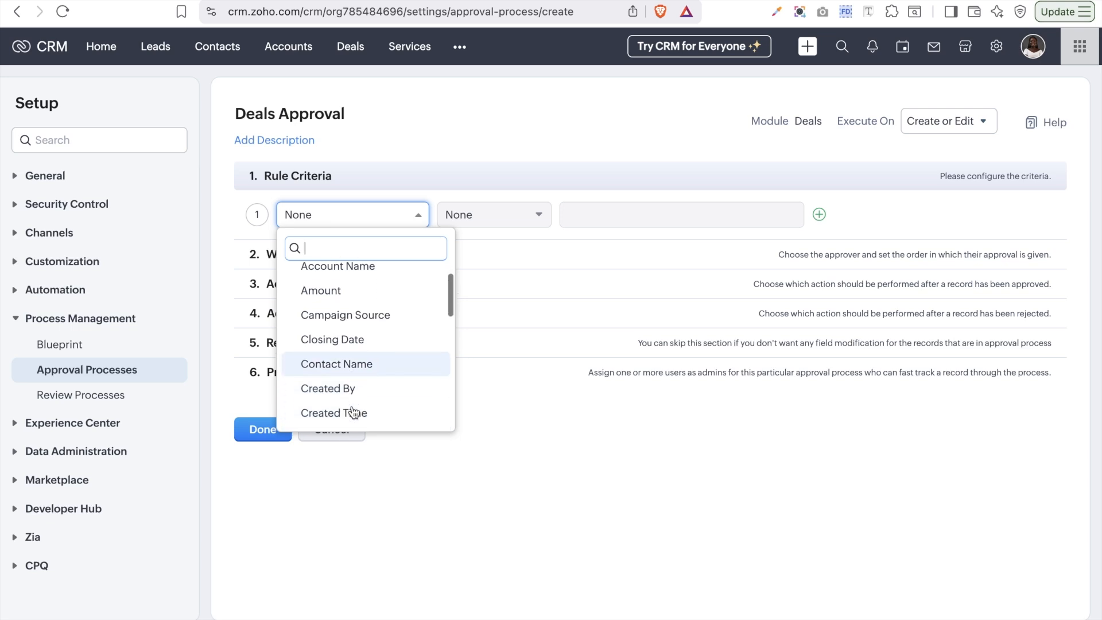
click(325, 342)
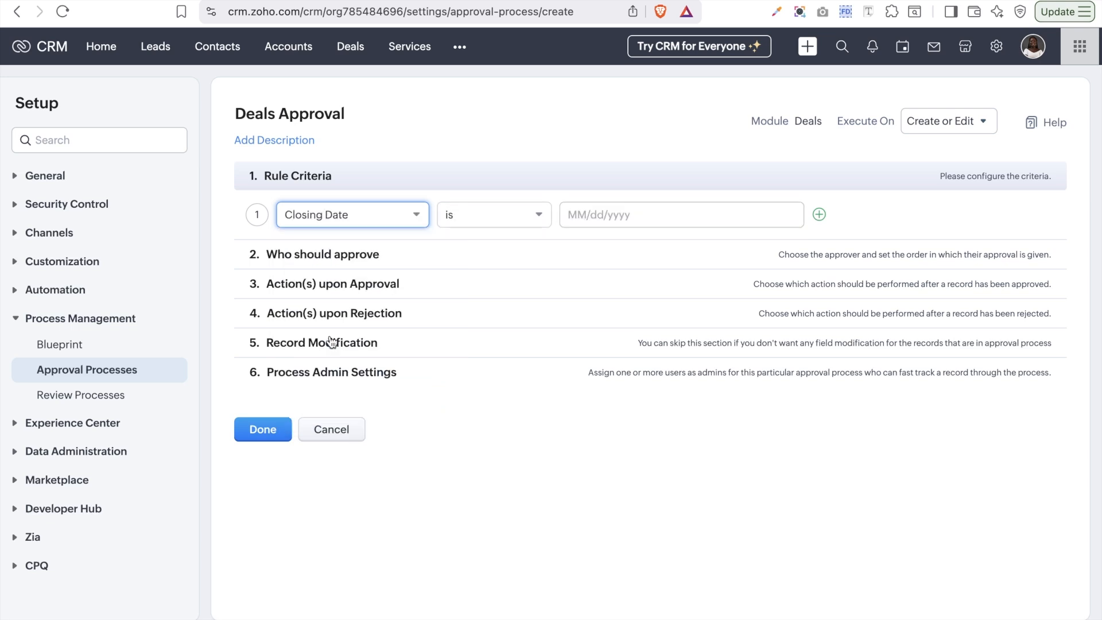
click(525, 216)
click(581, 212)
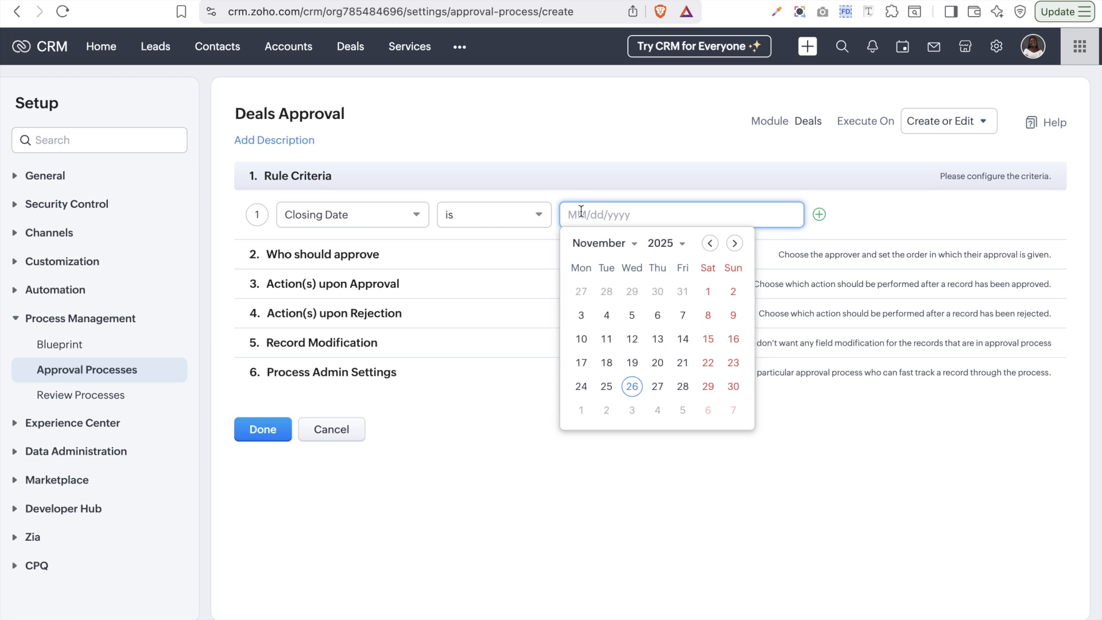
click(474, 230)
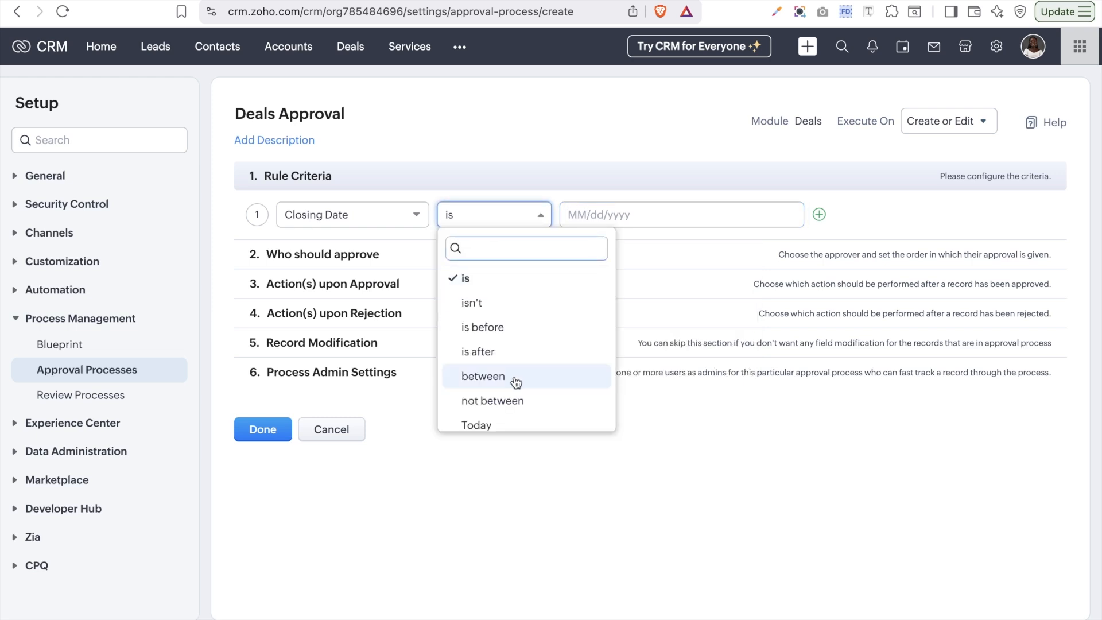
click(476, 353)
click(598, 215)
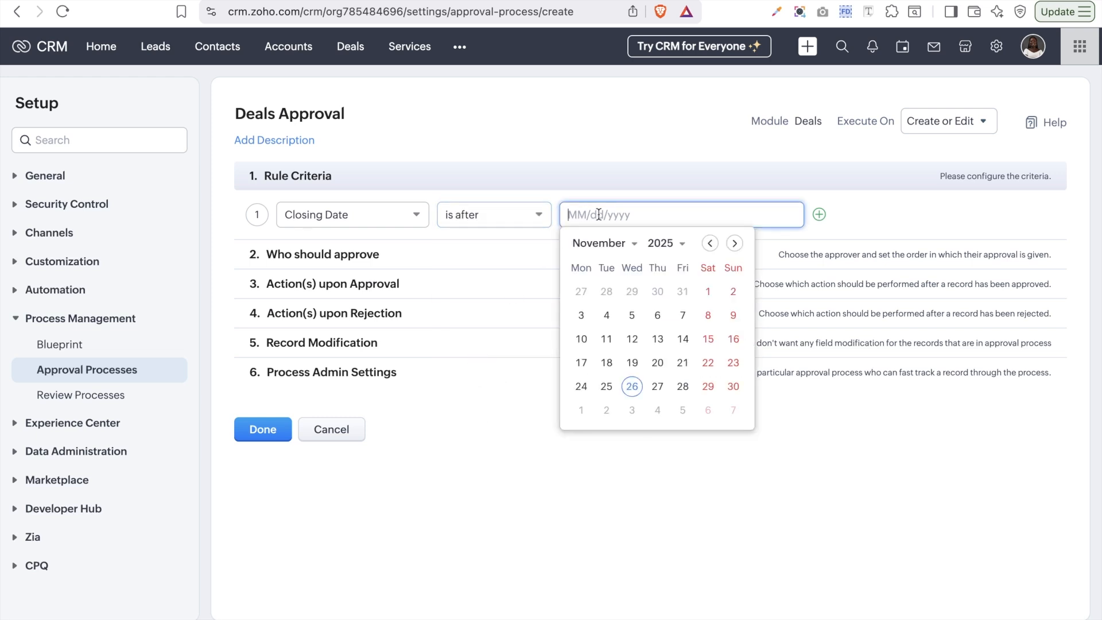
click(496, 218)
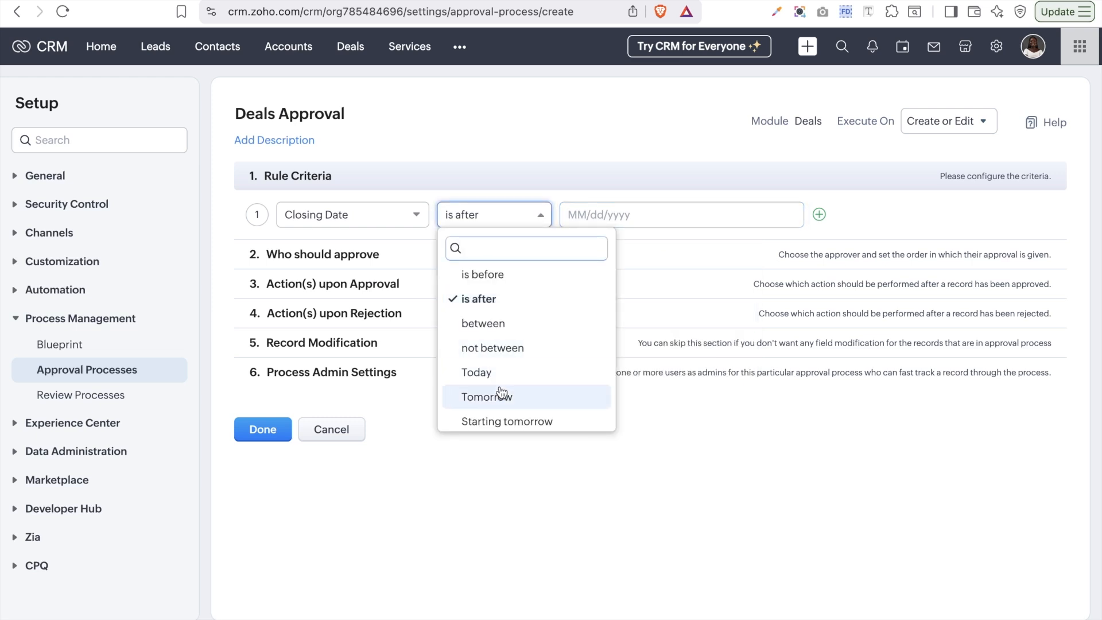
scroll(500, 402, down, 3)
scroll(501, 405, down, 1)
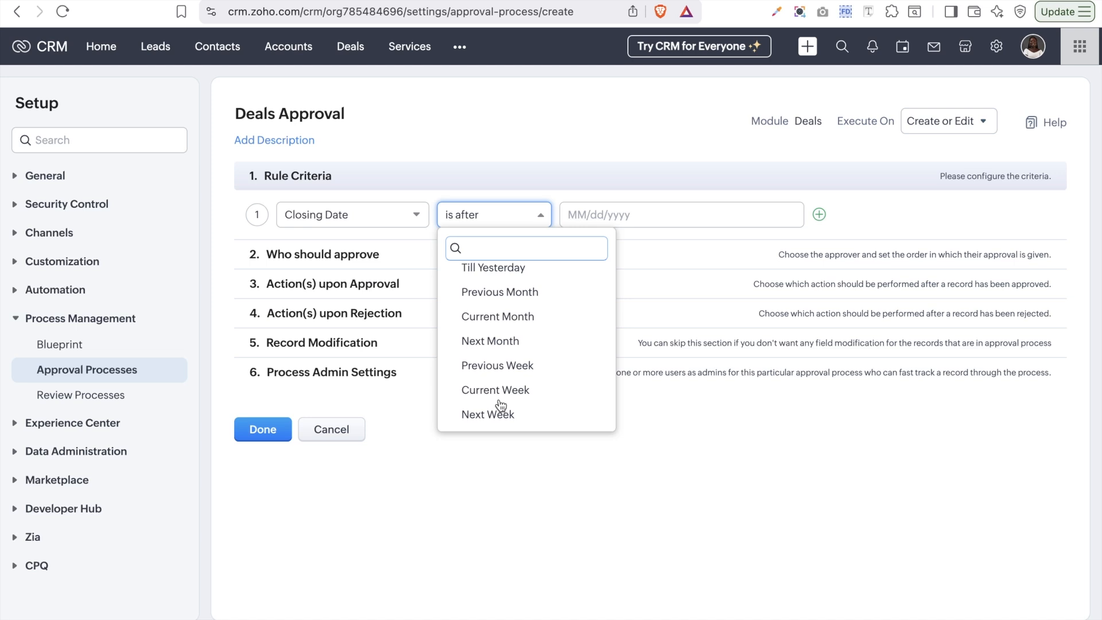
Step: Set the first rule criterion to Amount >= 10000
click(379, 217)
scroll(350, 356, down, 2)
scroll(348, 405, down, 4)
scroll(348, 404, down, 3)
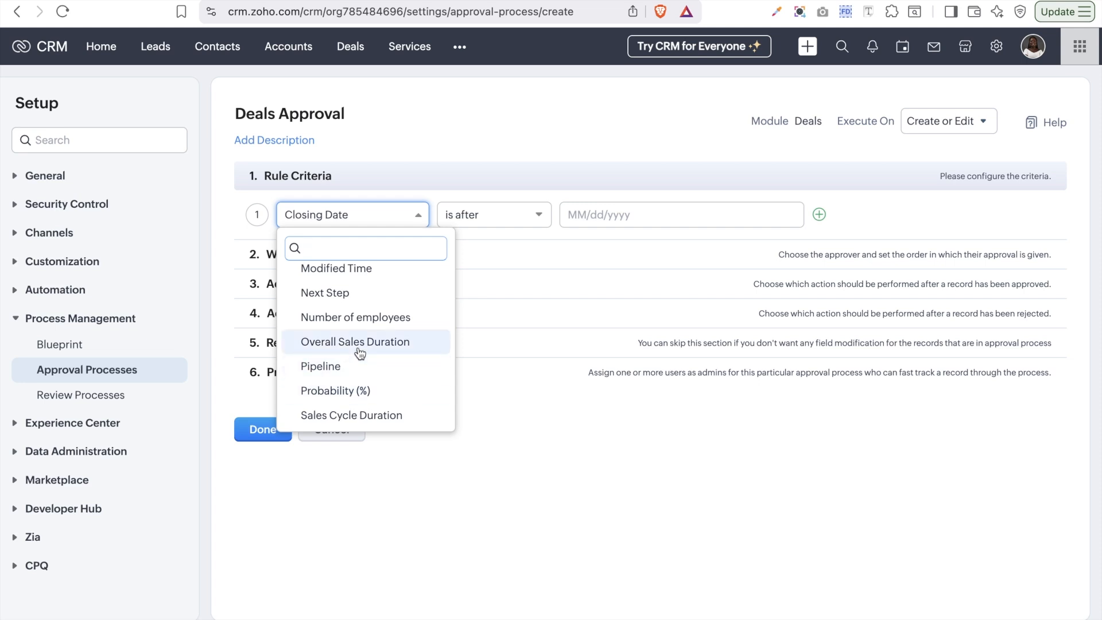
text(a)
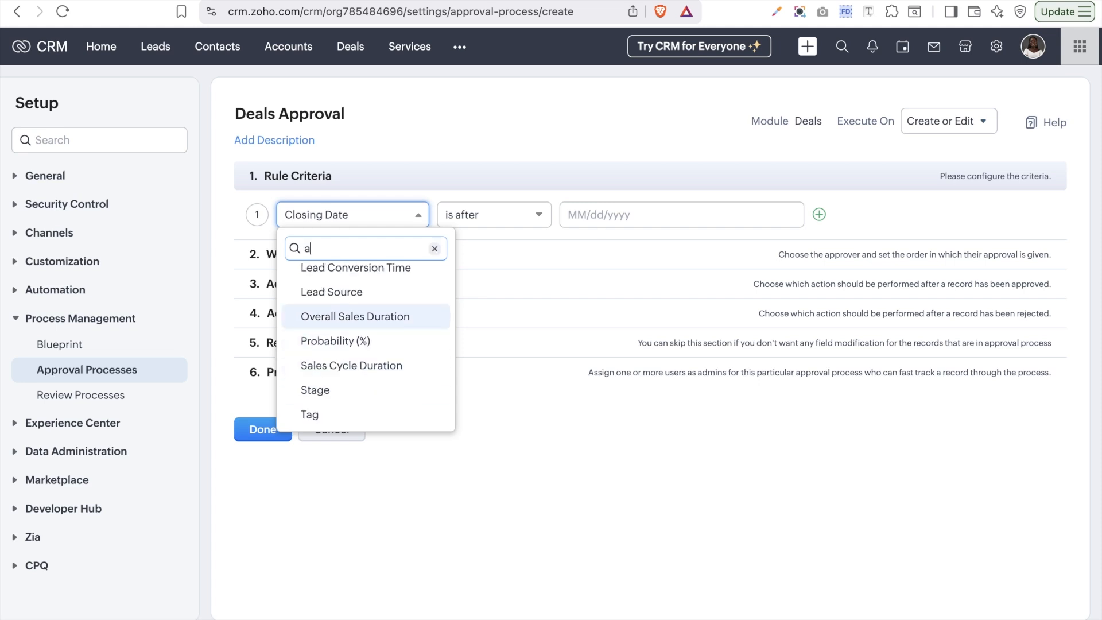
text(mou)
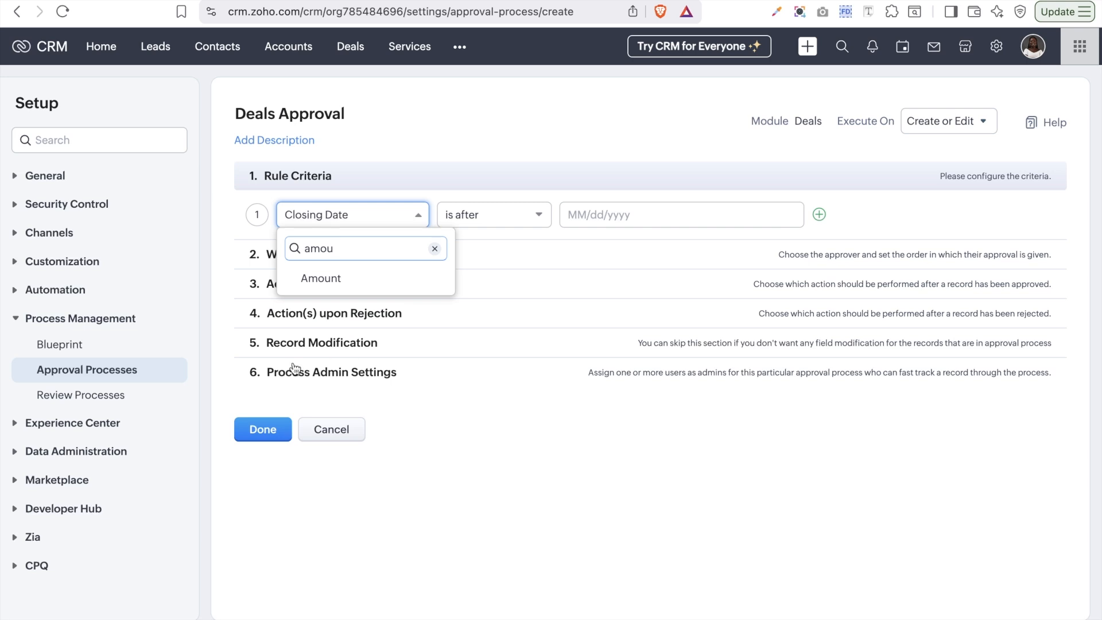
click(340, 285)
click(508, 216)
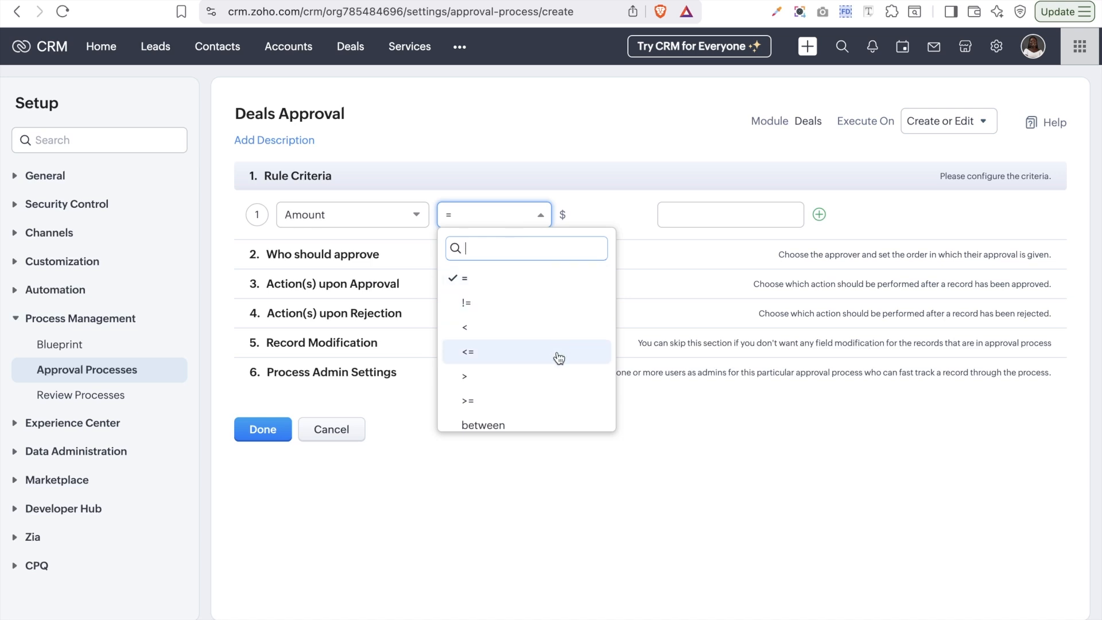
scroll(559, 358, down, 2)
click(529, 344)
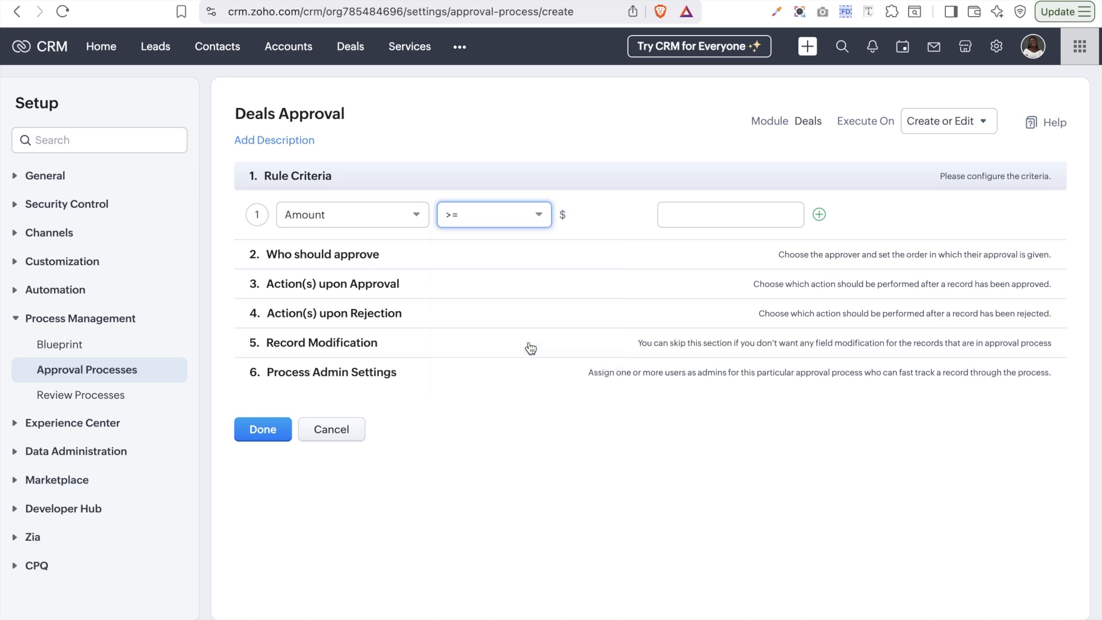
click(731, 212)
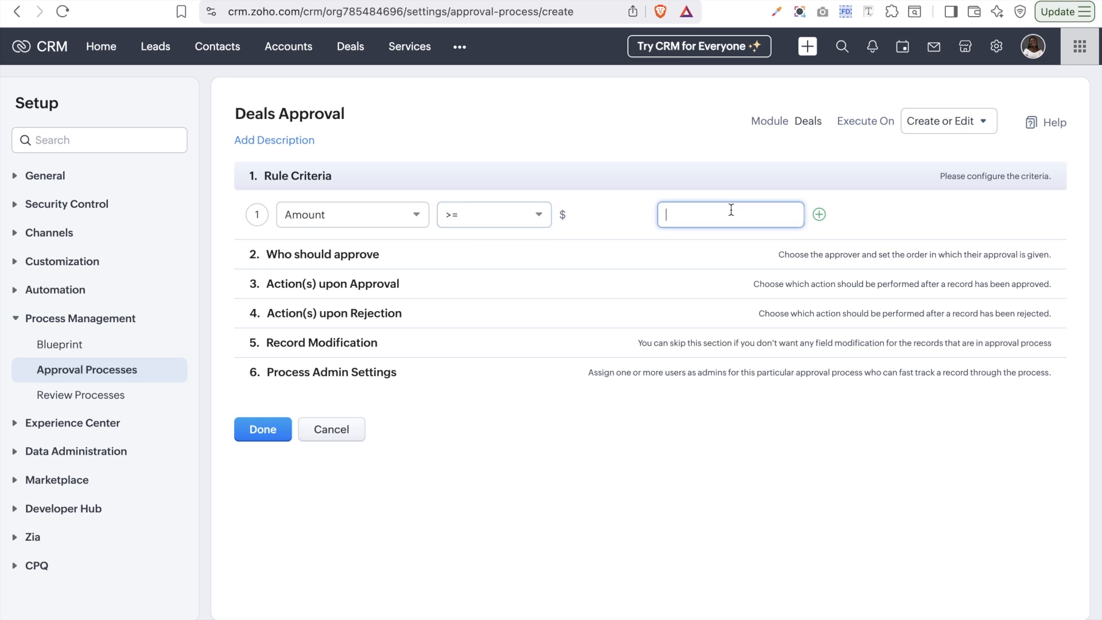
text(10000)
Step: Change the first rule criterion to the Created By field with the "is" condition and show the selectable users
click(332, 221)
scroll(357, 370, down, 3)
scroll(352, 352, down, 2)
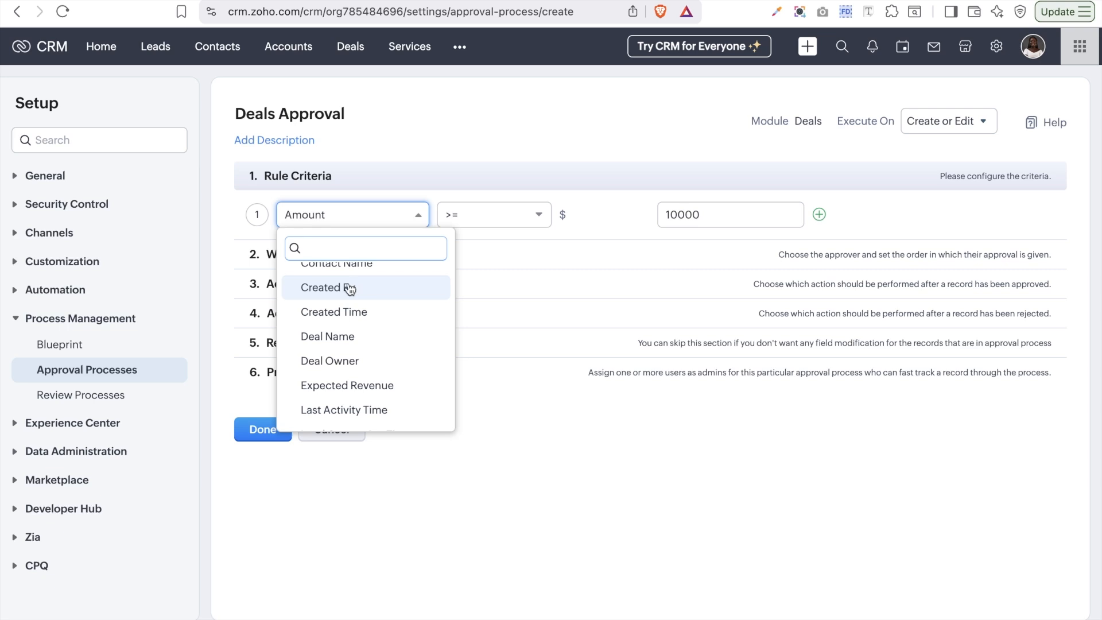
click(349, 288)
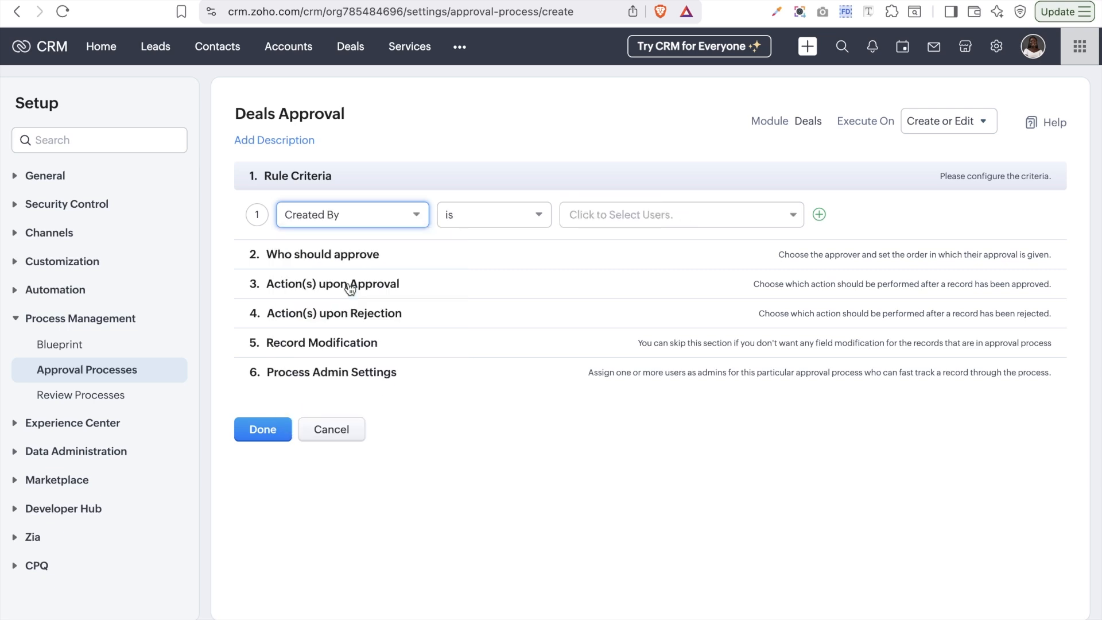
click(483, 227)
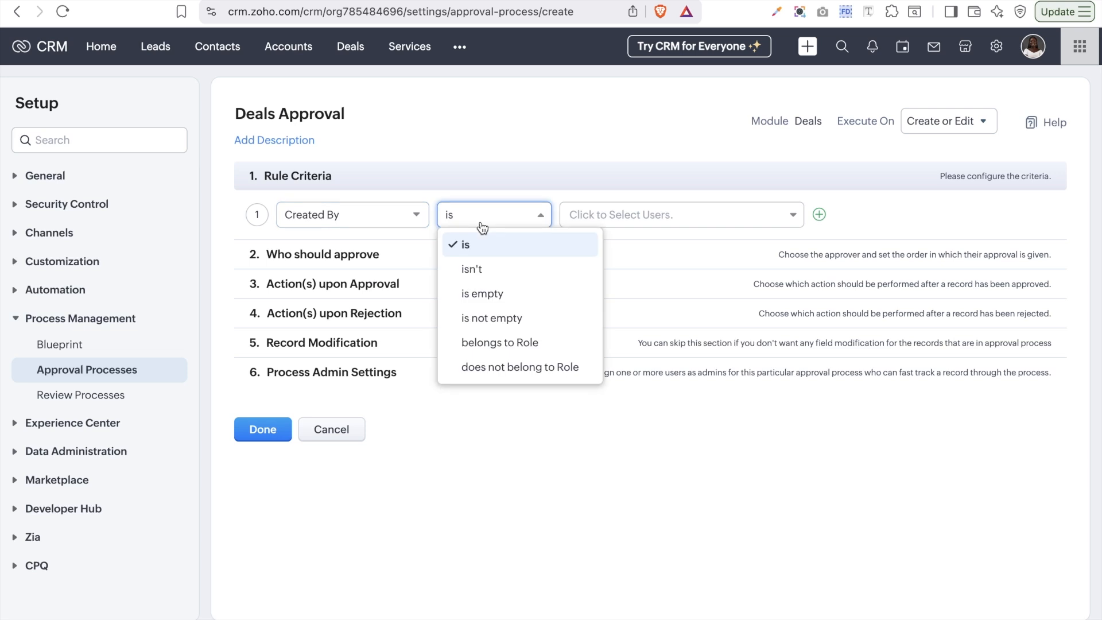
click(617, 221)
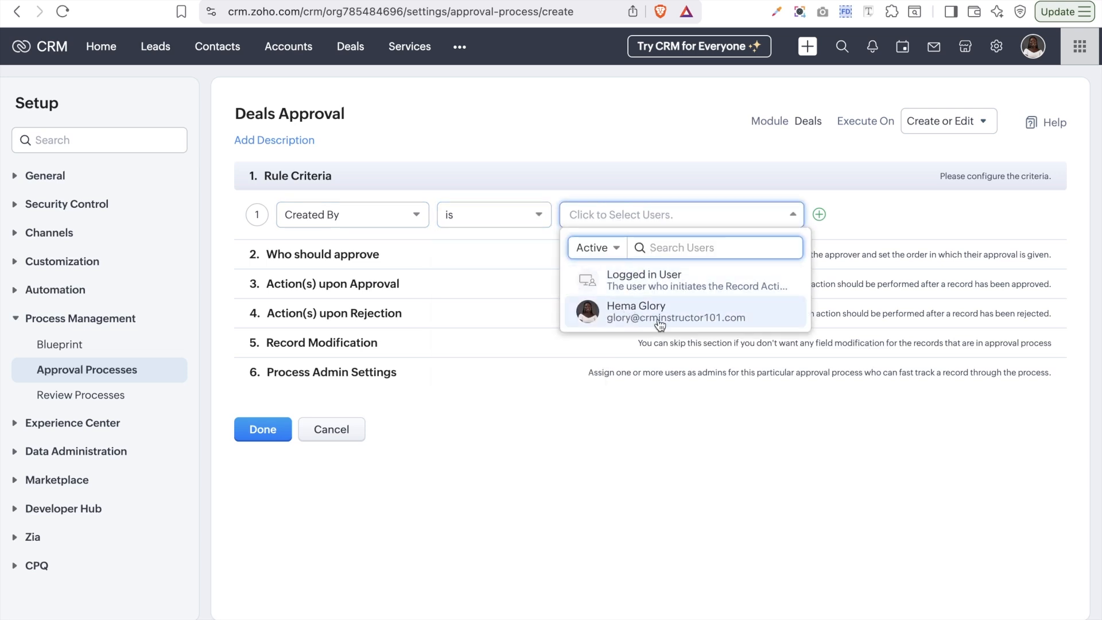
Step: Check the inactive users in the criterion's user list, then filter the list by Active again
click(616, 250)
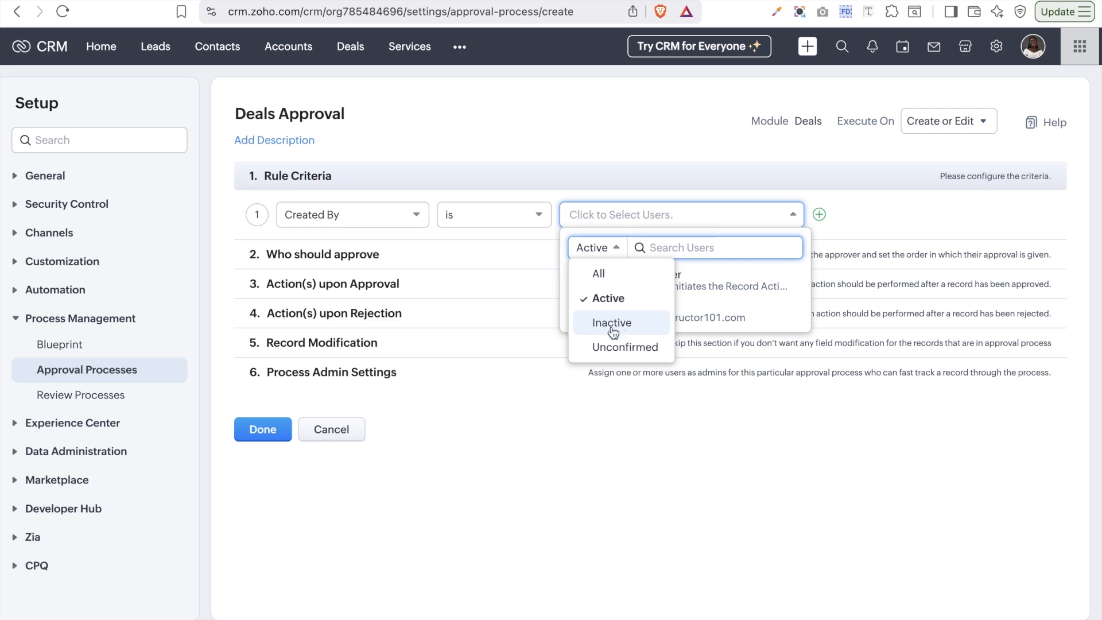
click(630, 324)
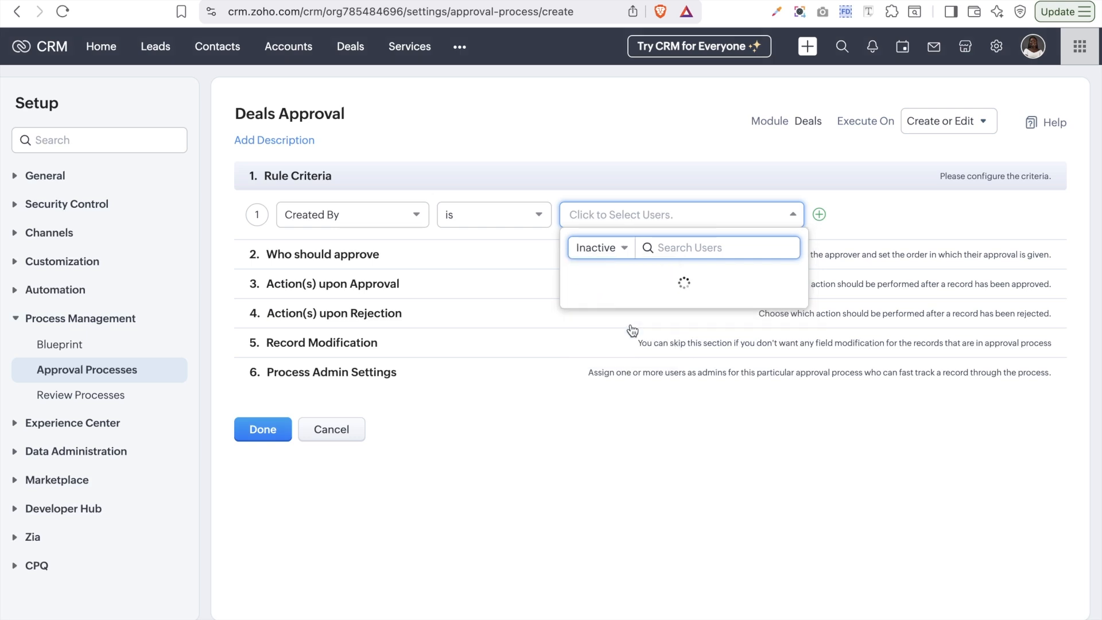
click(610, 250)
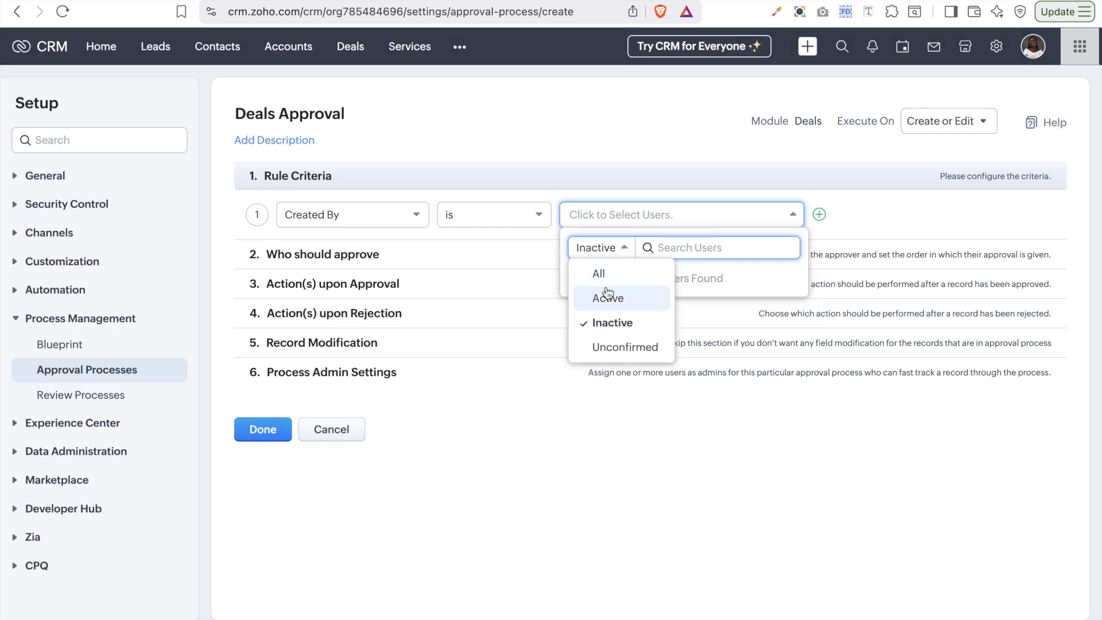
click(608, 294)
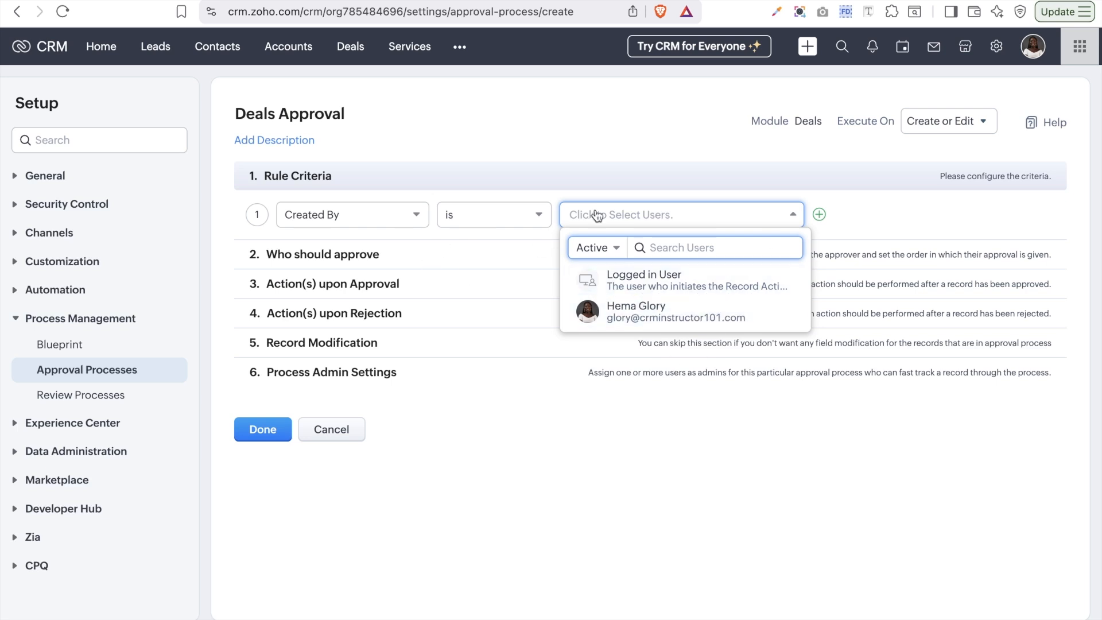
Step: Change the first rule criterion back to Amount >= 10000 and open the settings for who should approve
click(314, 221)
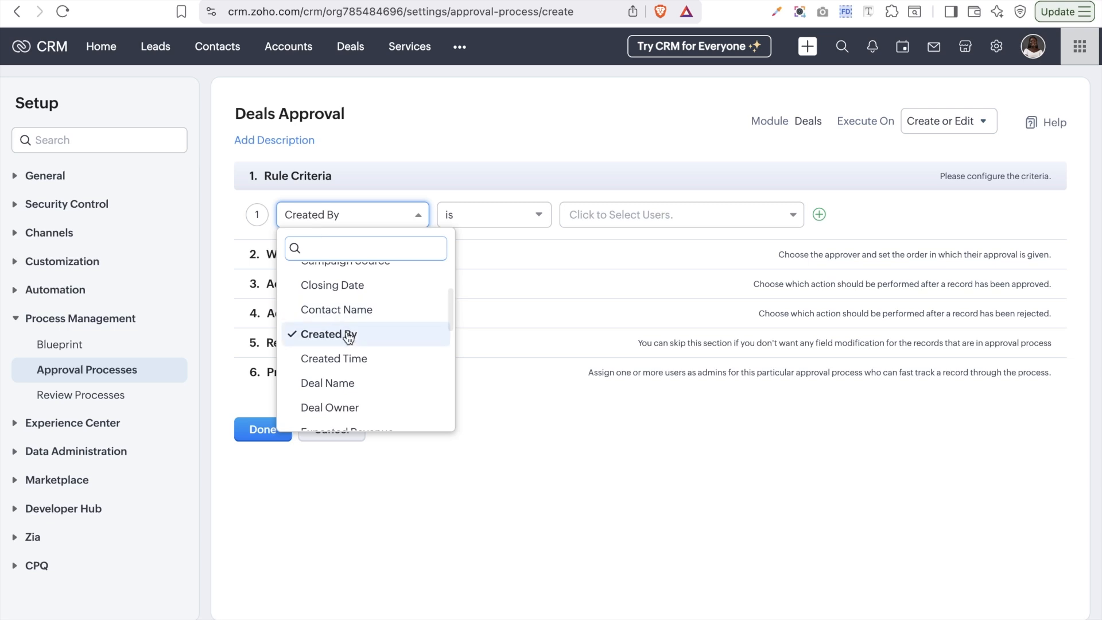
scroll(349, 338, down, 4)
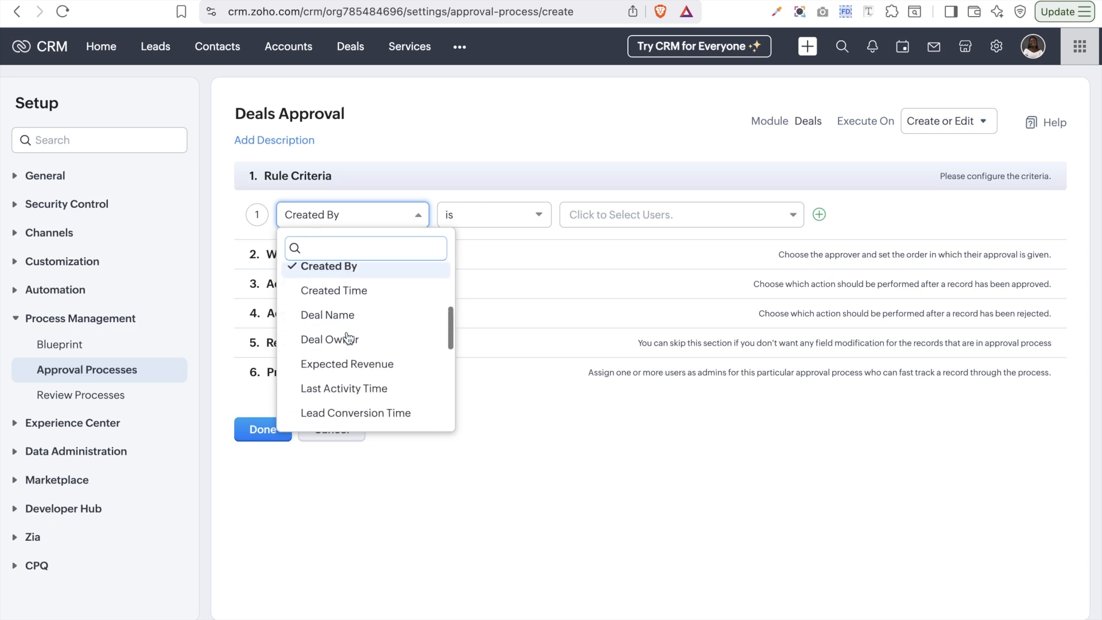
scroll(348, 338, down, 3)
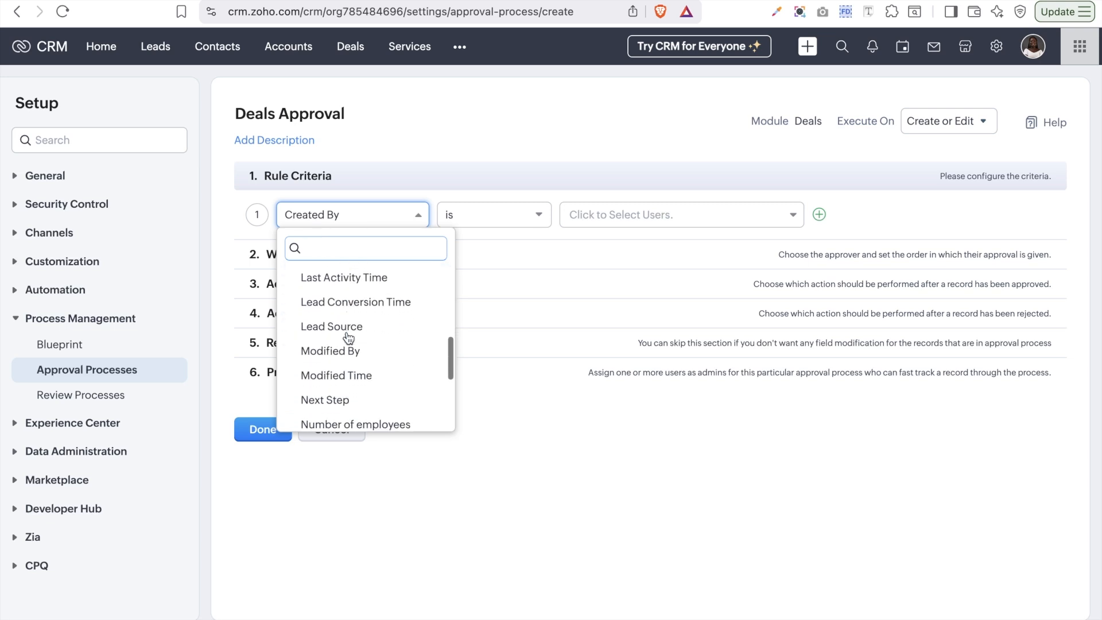
scroll(348, 338, up, 10)
click(346, 332)
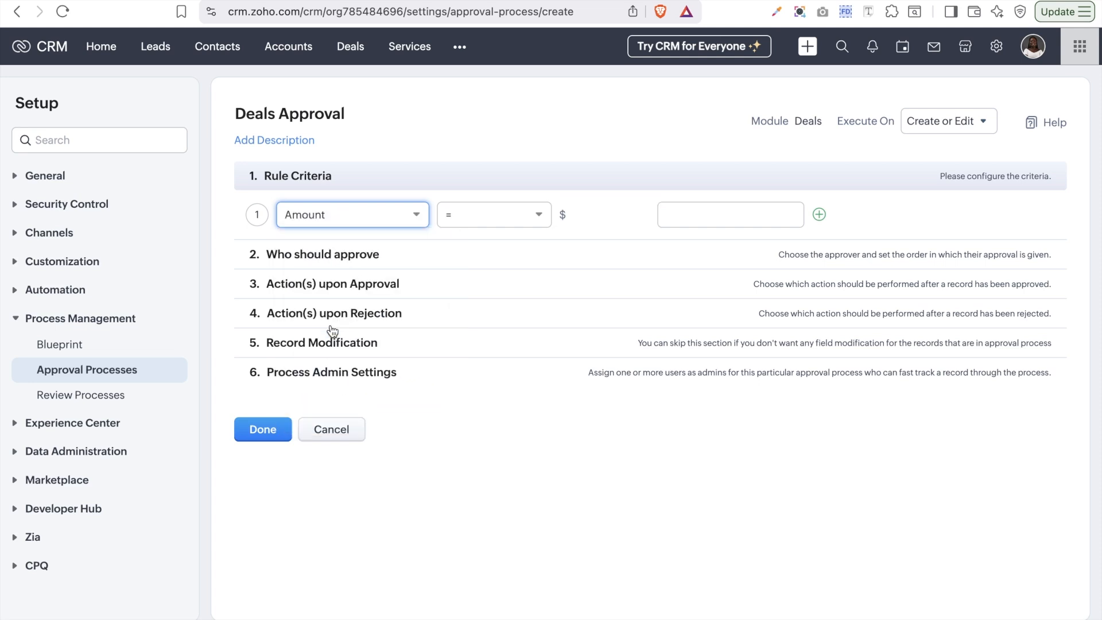
click(487, 210)
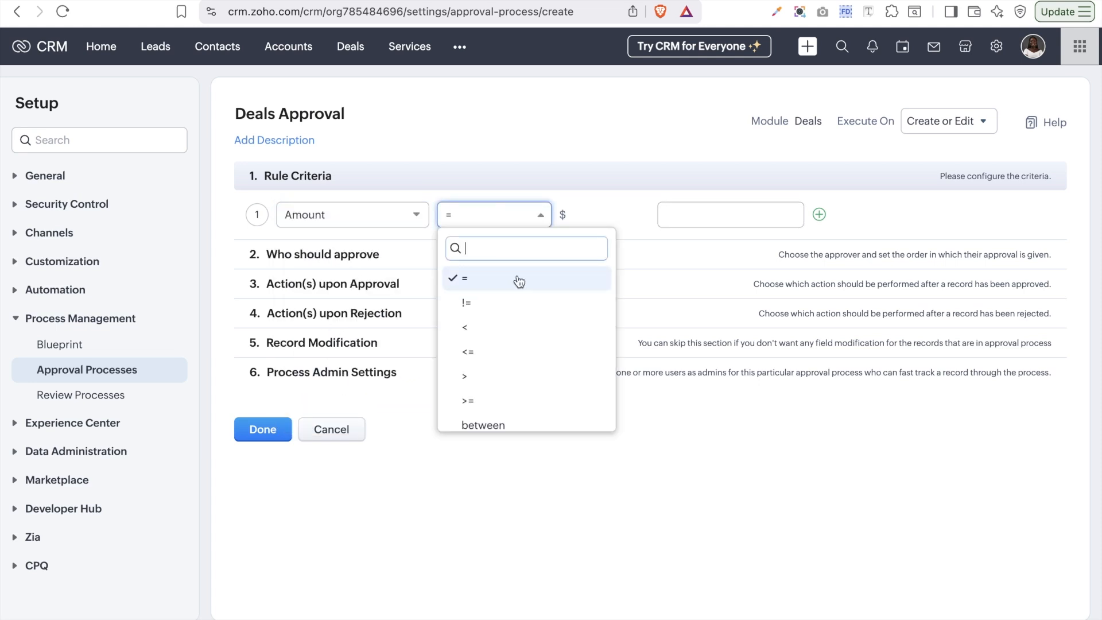
click(532, 403)
click(719, 223)
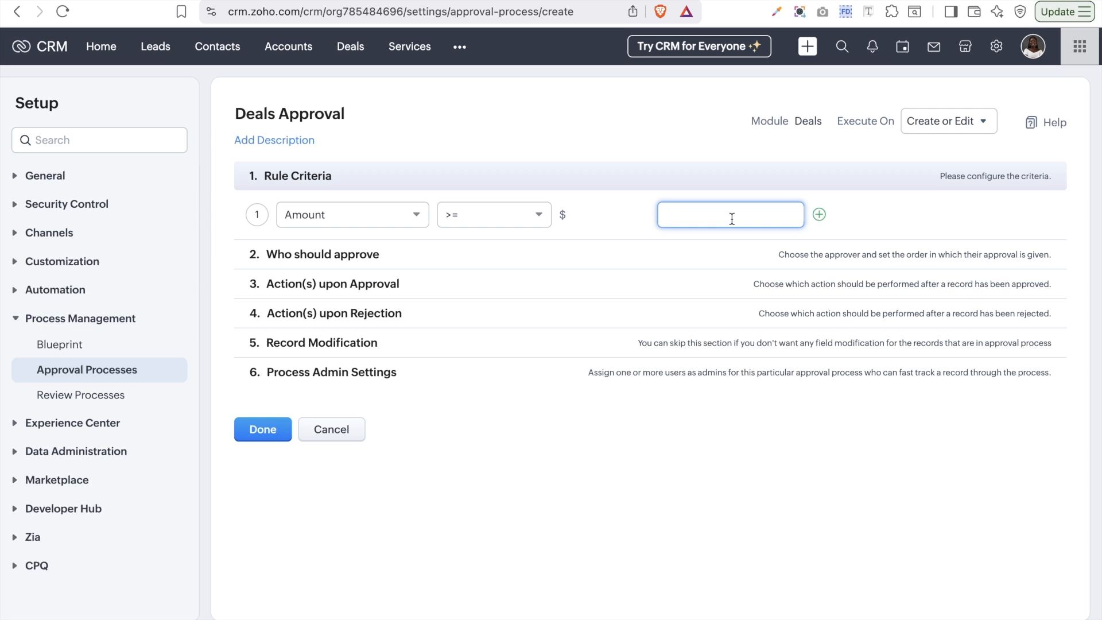
text(10000)
click(441, 256)
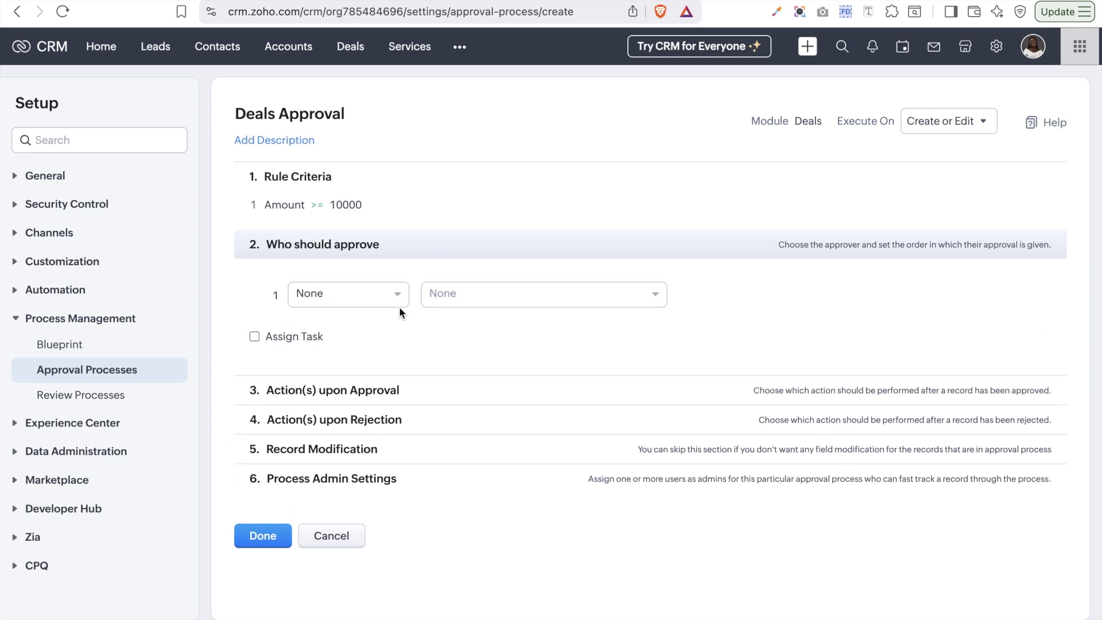
Step: Try Role and Groups as the first approver's type to see the choices each offers
click(372, 294)
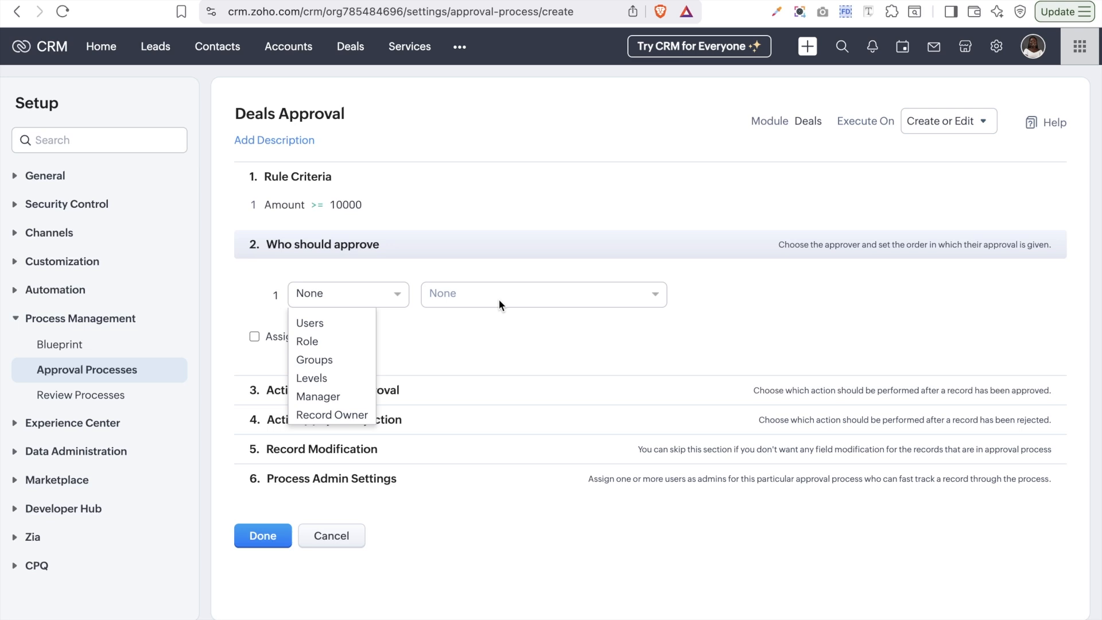
click(344, 342)
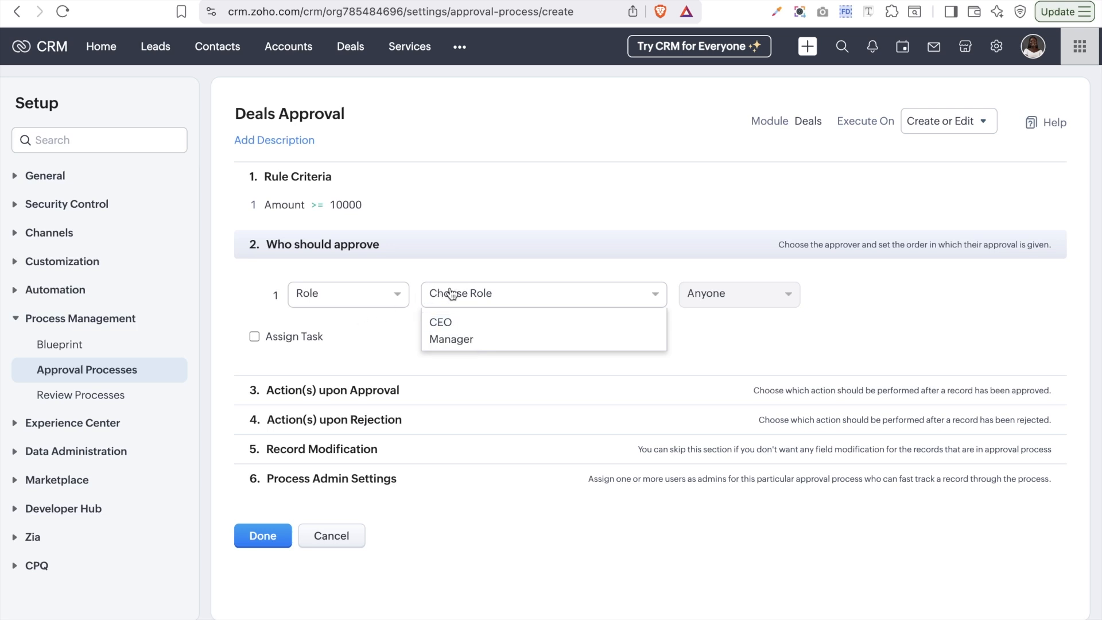
click(378, 294)
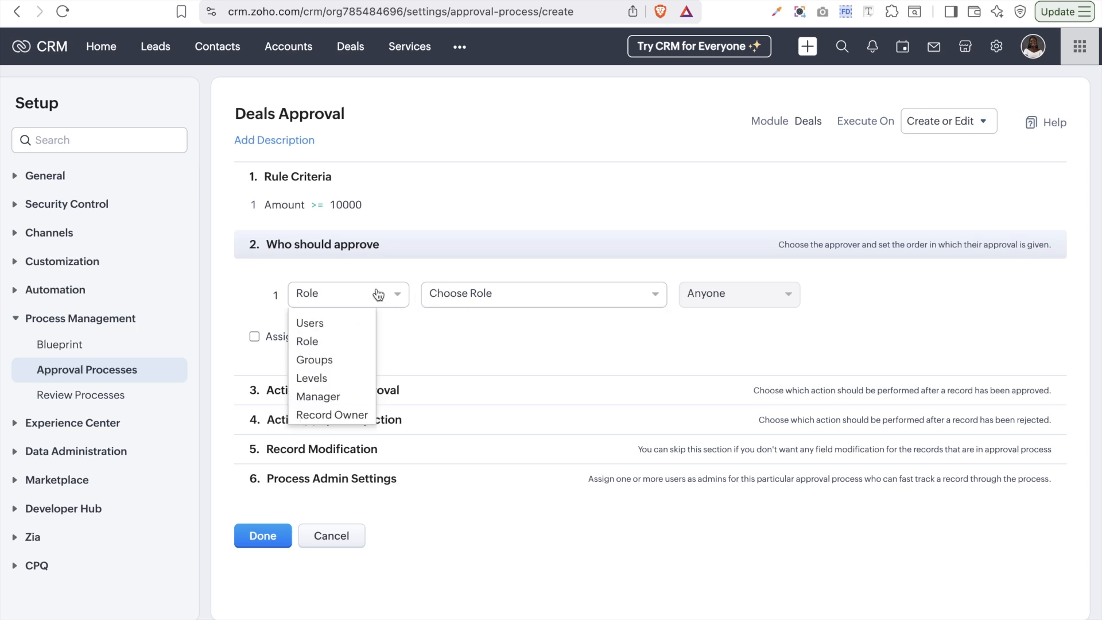
click(337, 360)
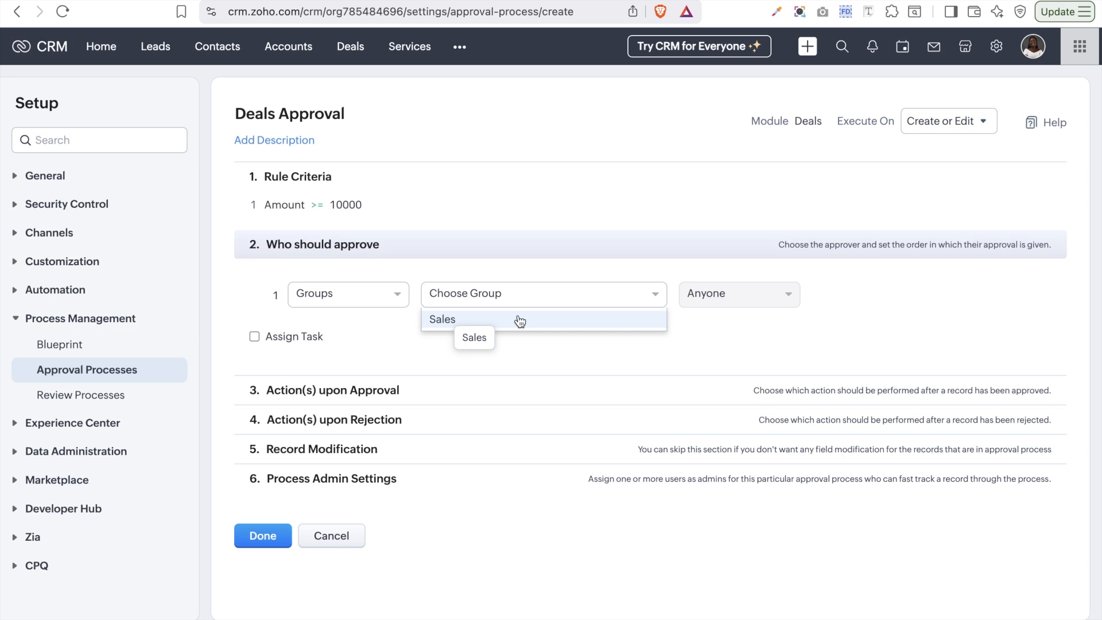
Step: Set the first approver's type to Users and choose the listed user as approver
click(359, 294)
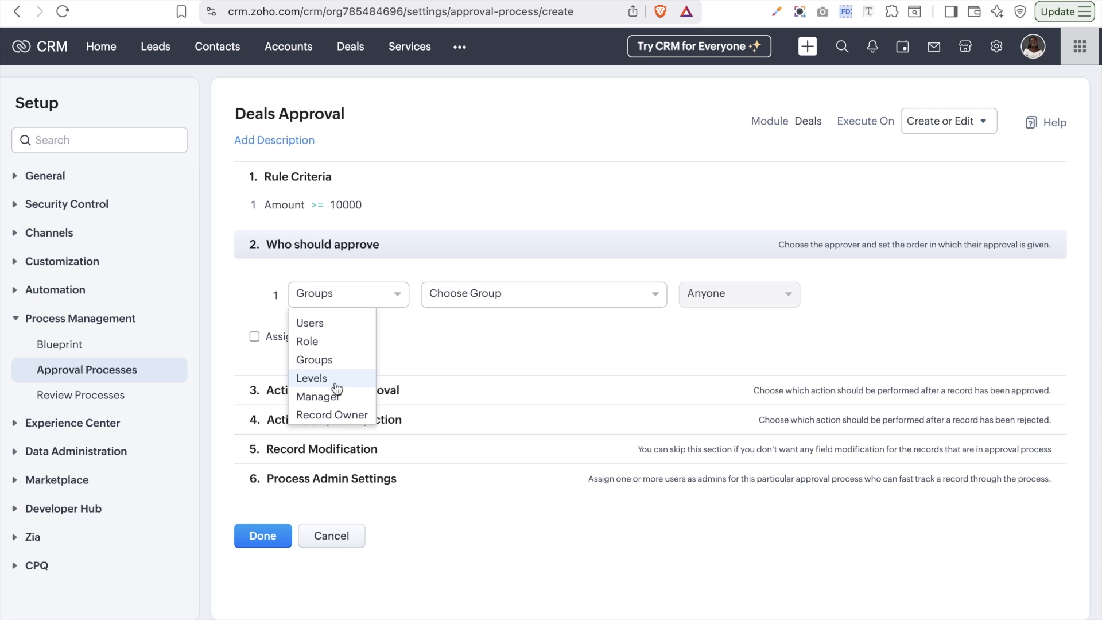
click(327, 331)
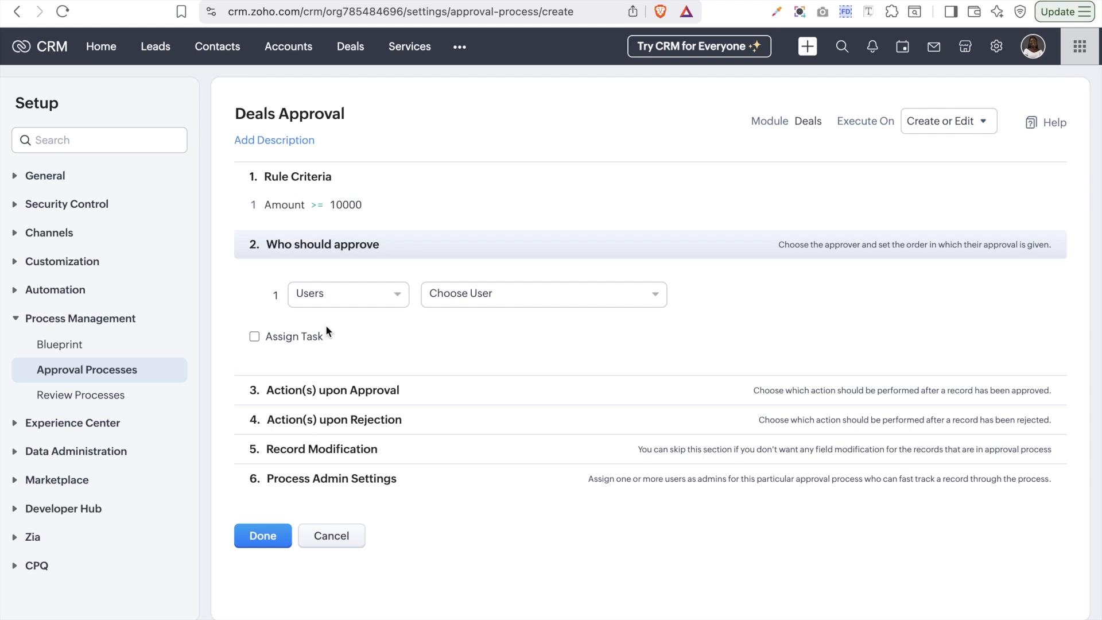
click(494, 294)
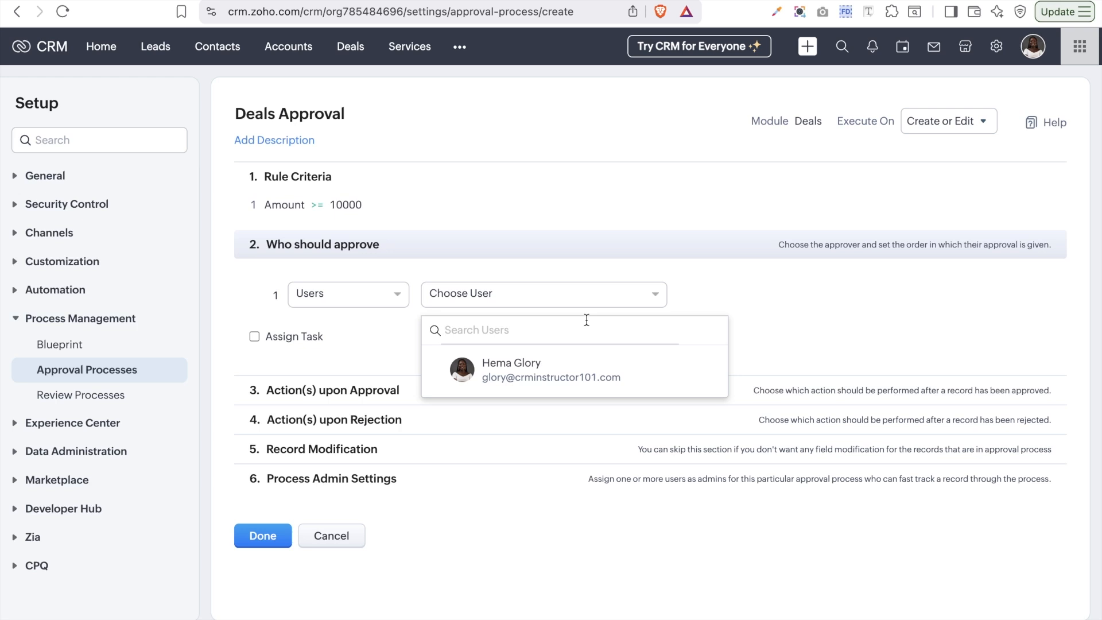
click(552, 367)
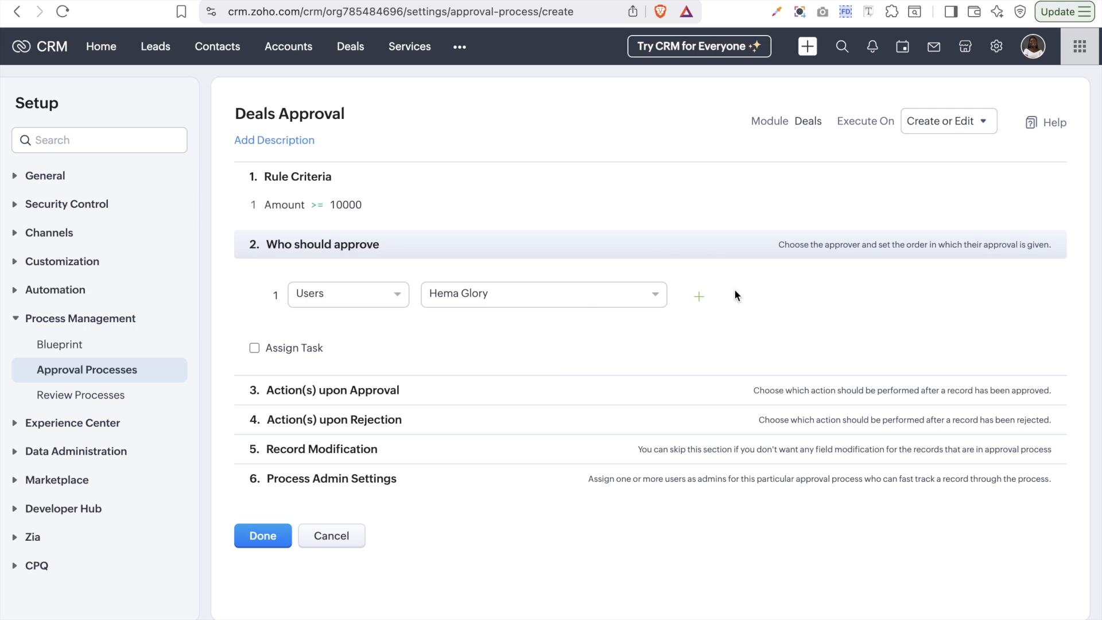
Step: Add a second approver of type Groups and choose the Sales group
click(700, 297)
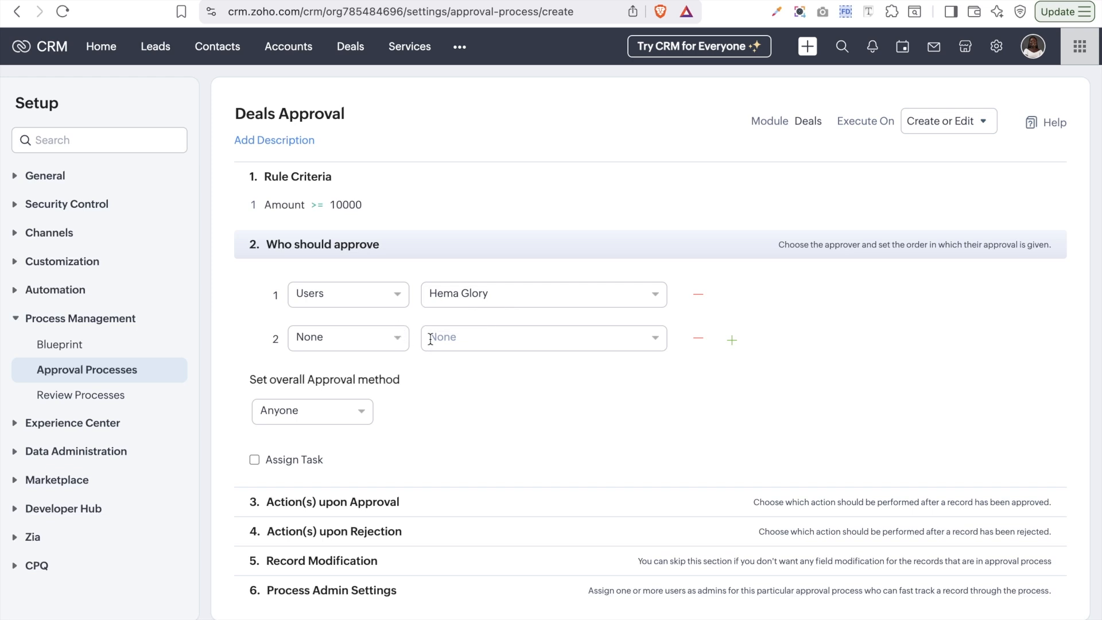
click(319, 344)
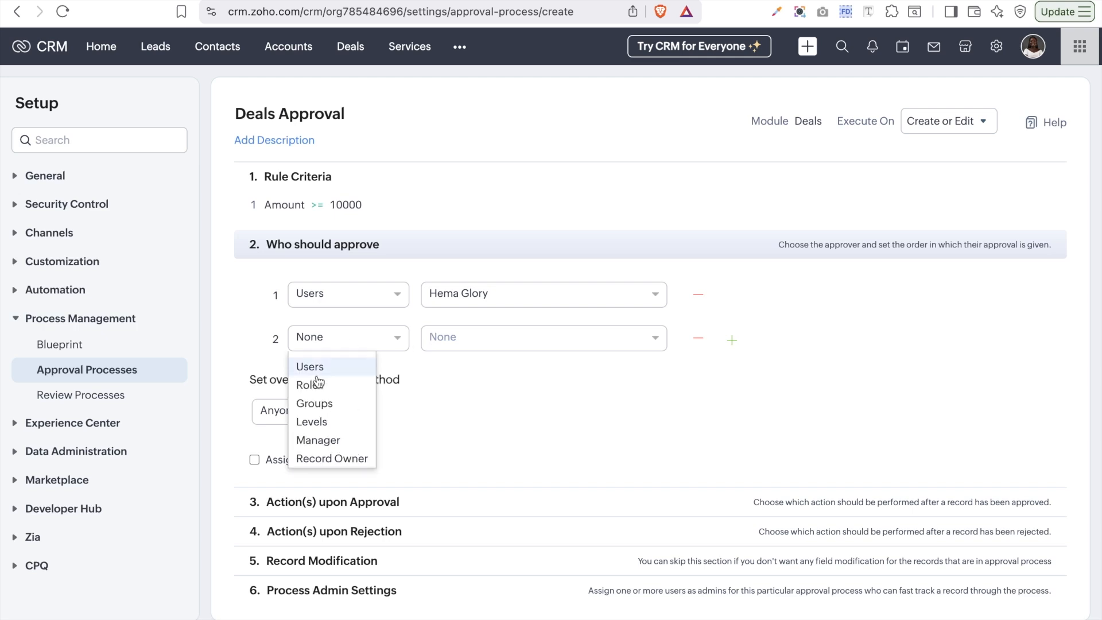
click(321, 367)
click(339, 344)
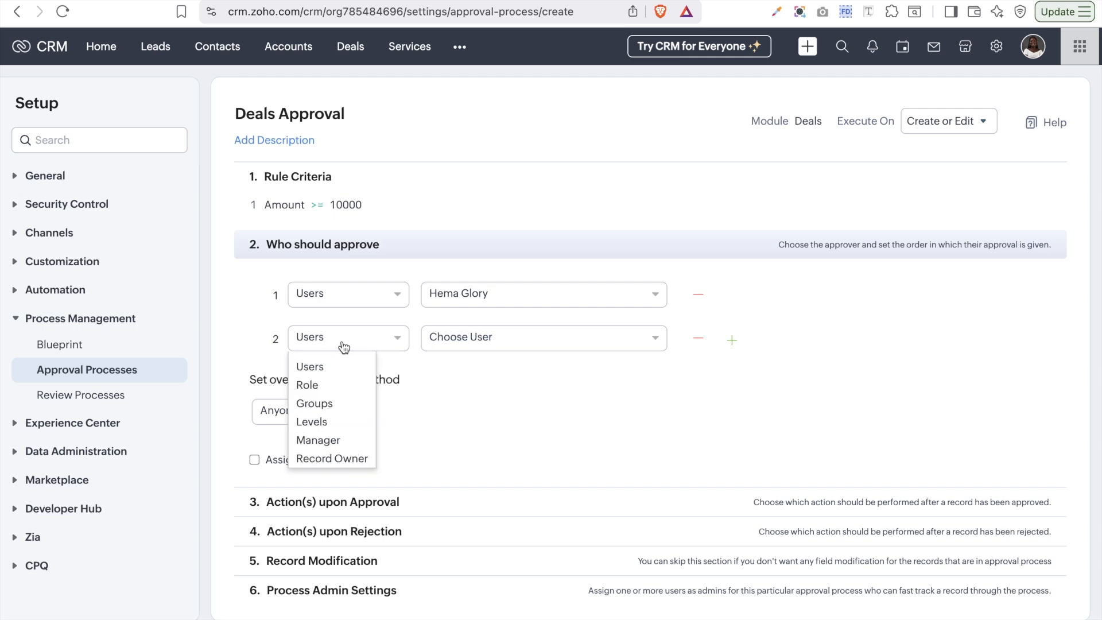
click(315, 403)
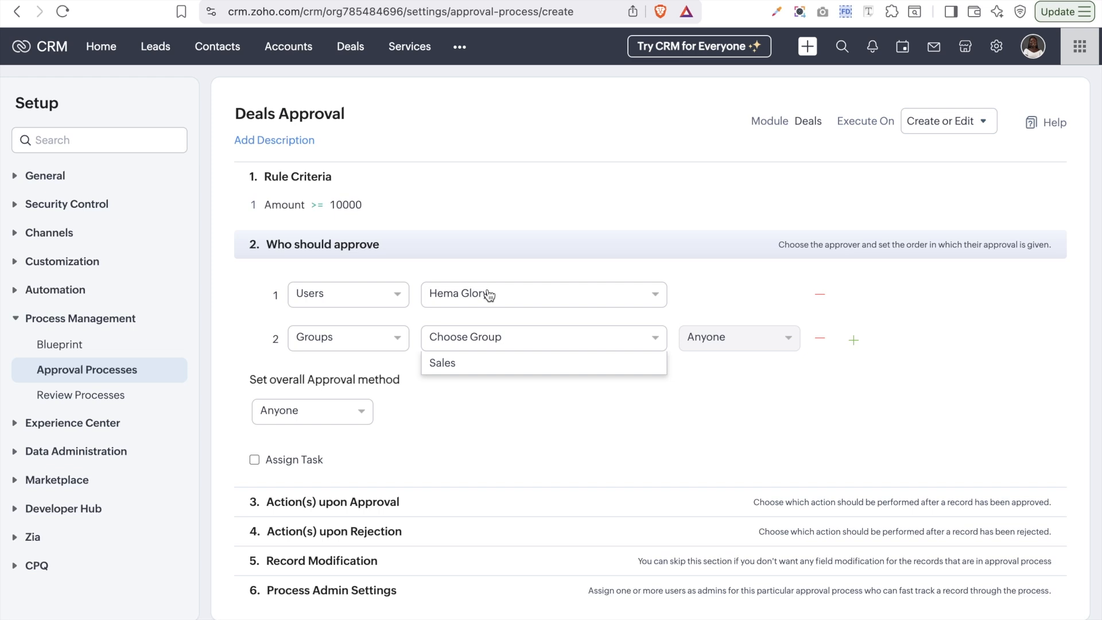
click(456, 366)
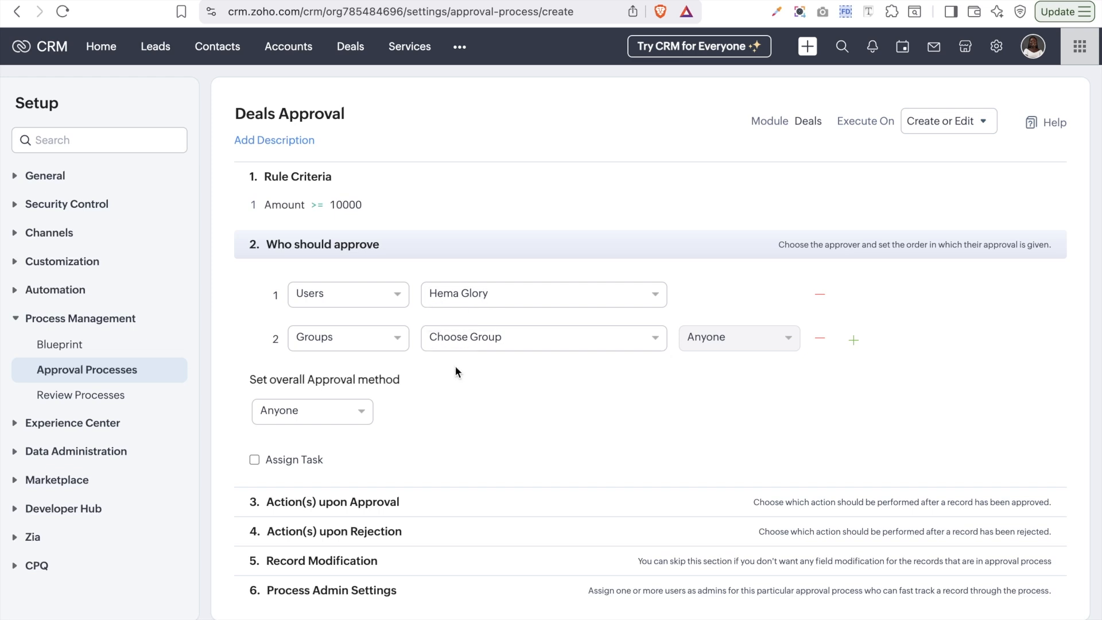
Step: Try the overall approval method Everyone and require everyone in the Sales group to approve
mouse_move(681, 345)
mouse_move(775, 336)
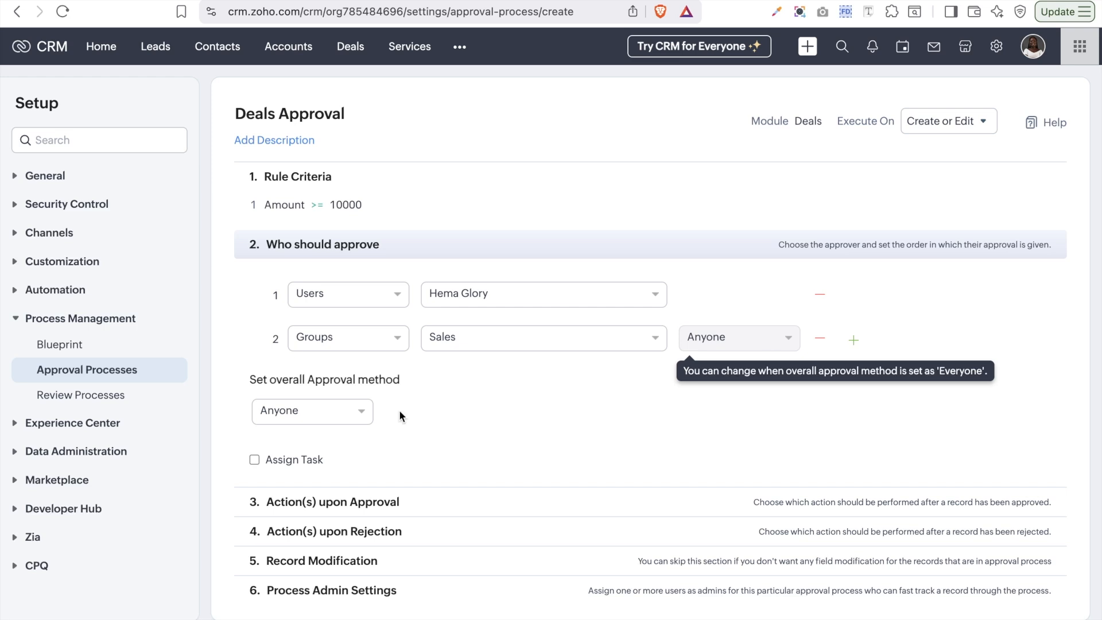
click(273, 420)
click(297, 459)
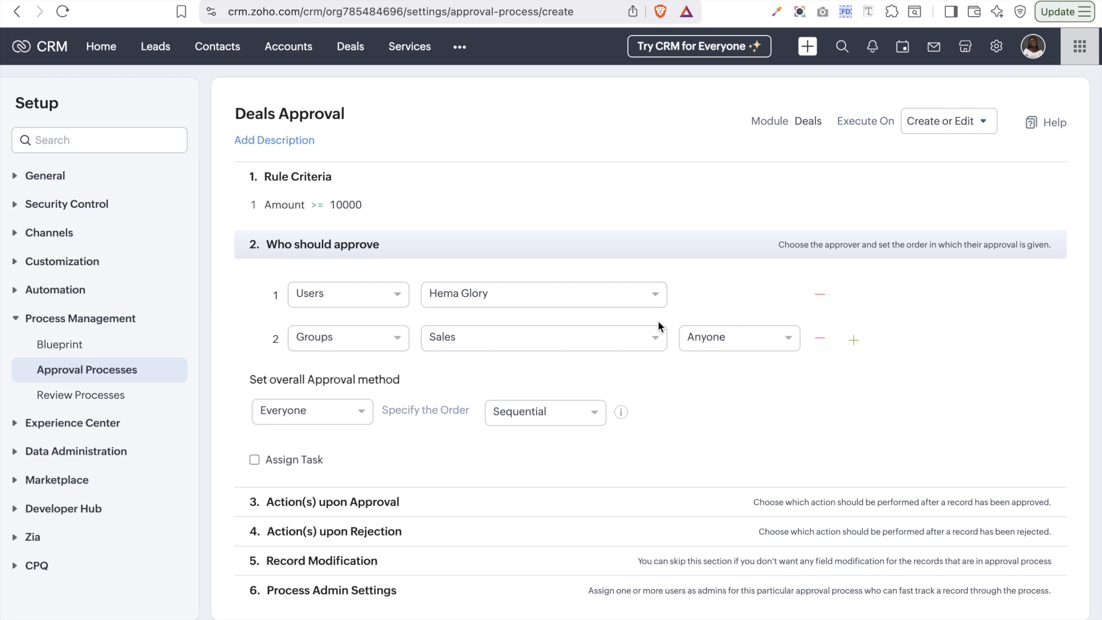
click(784, 344)
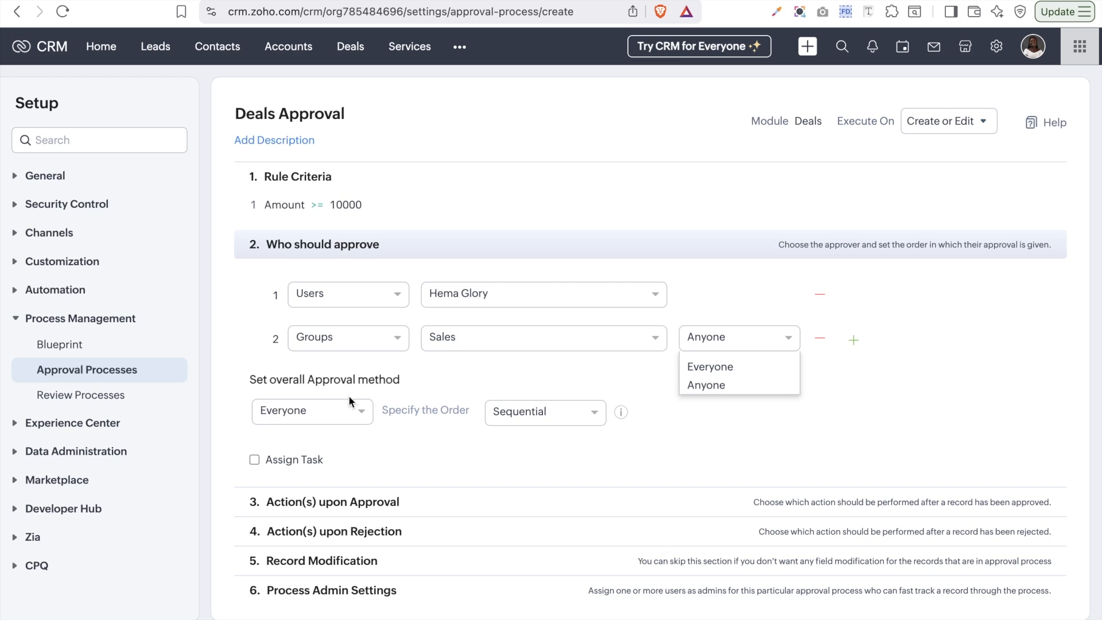
click(747, 370)
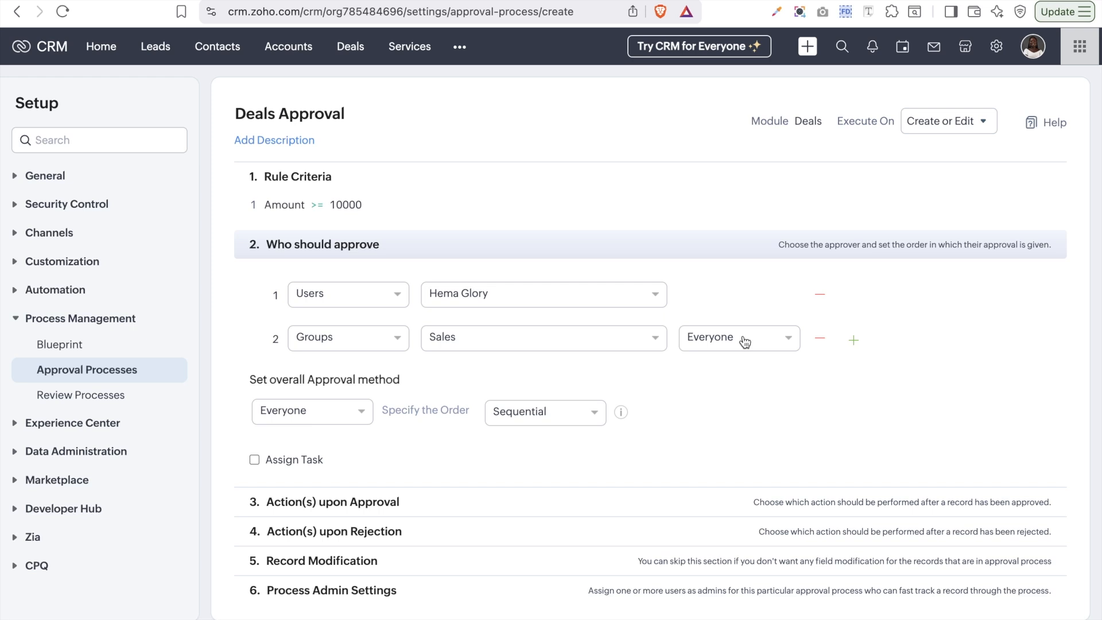
Step: Switch the overall approval method to Anyone and back to Everyone, keeping the order as Sequential
click(336, 418)
click(294, 439)
click(334, 418)
click(521, 420)
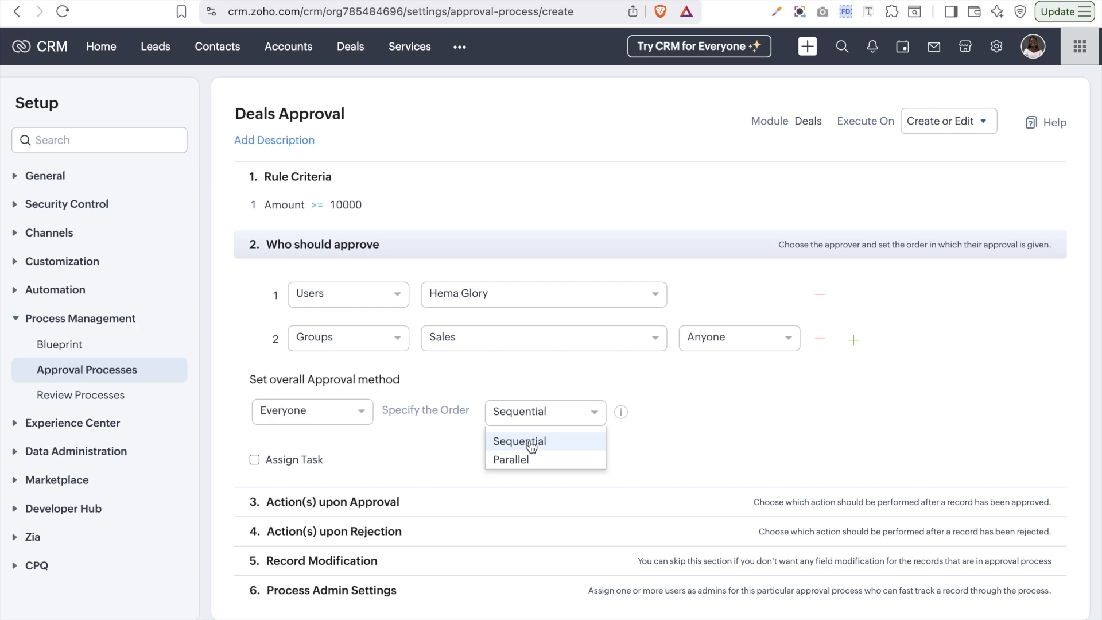
click(532, 446)
click(590, 417)
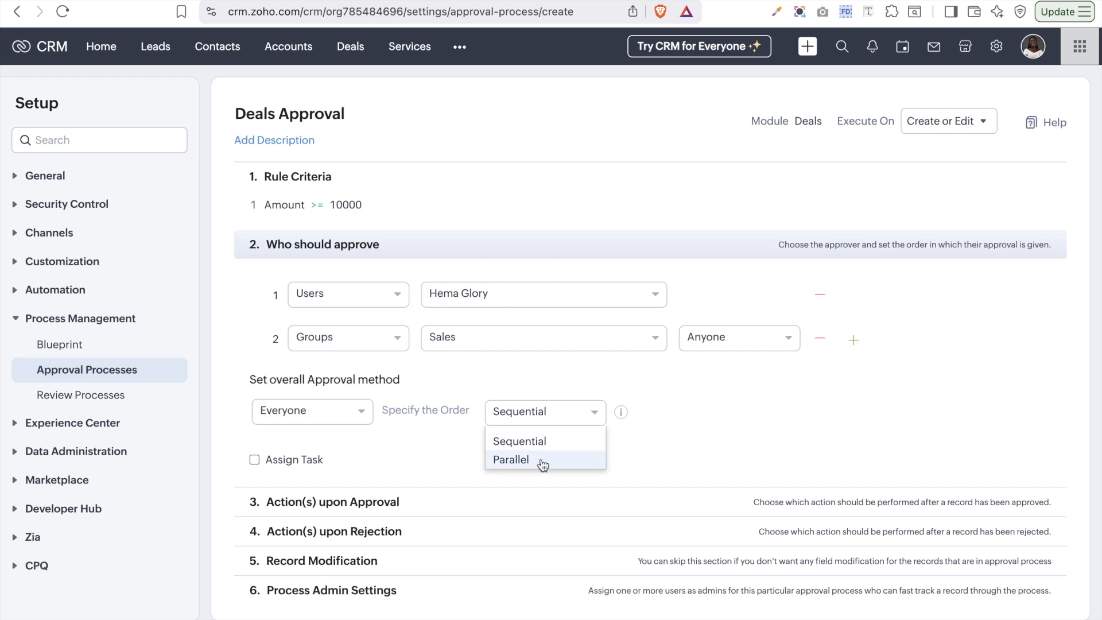
click(534, 441)
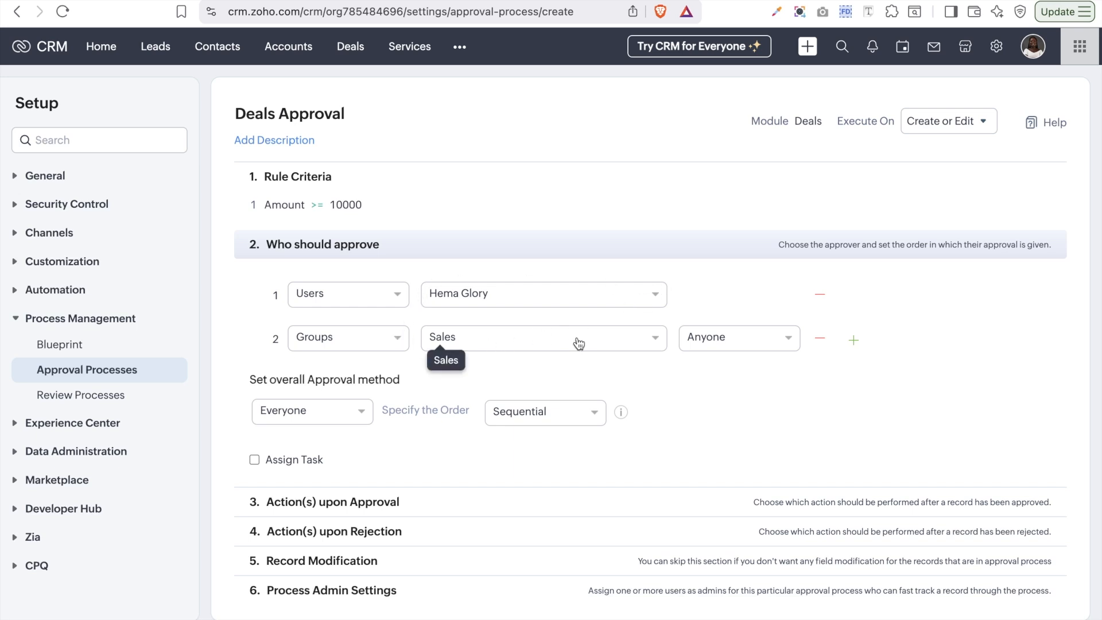
Step: Try the Parallel approval order, and return the overall approval method to Anyone
click(579, 412)
click(514, 459)
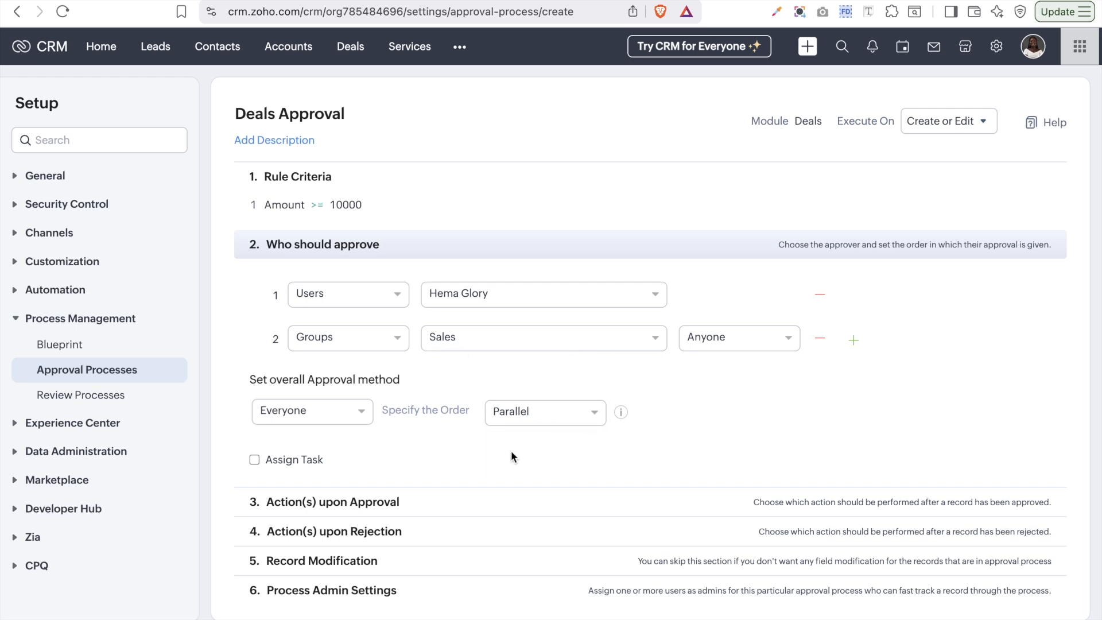
click(339, 417)
click(299, 440)
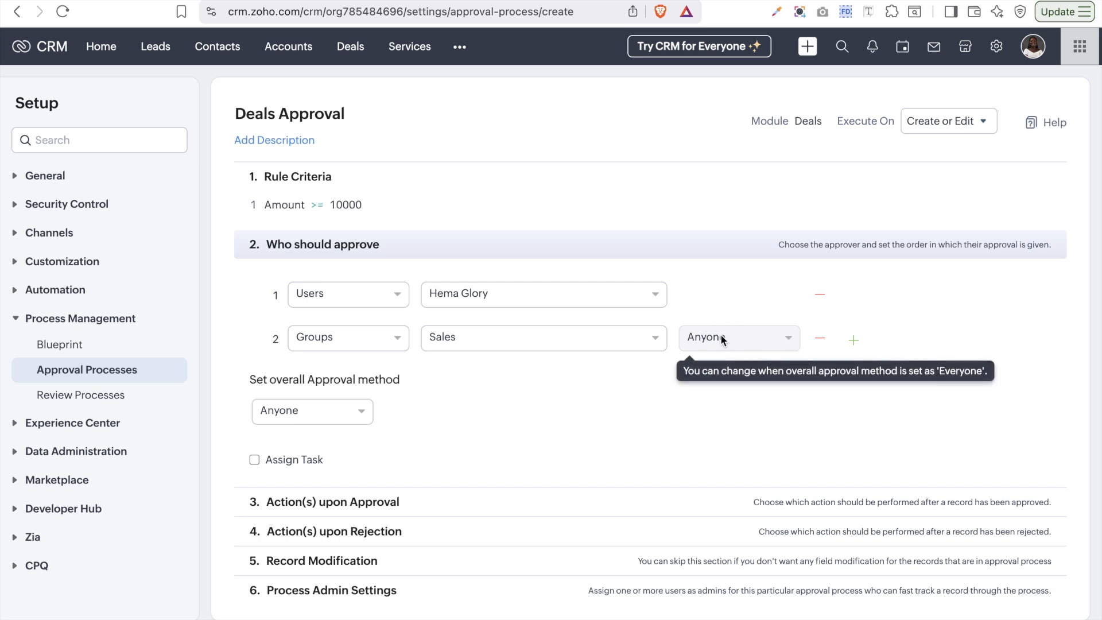
Step: Enable Assign Task and create a new task with the subject "Please approve this deal"
click(310, 461)
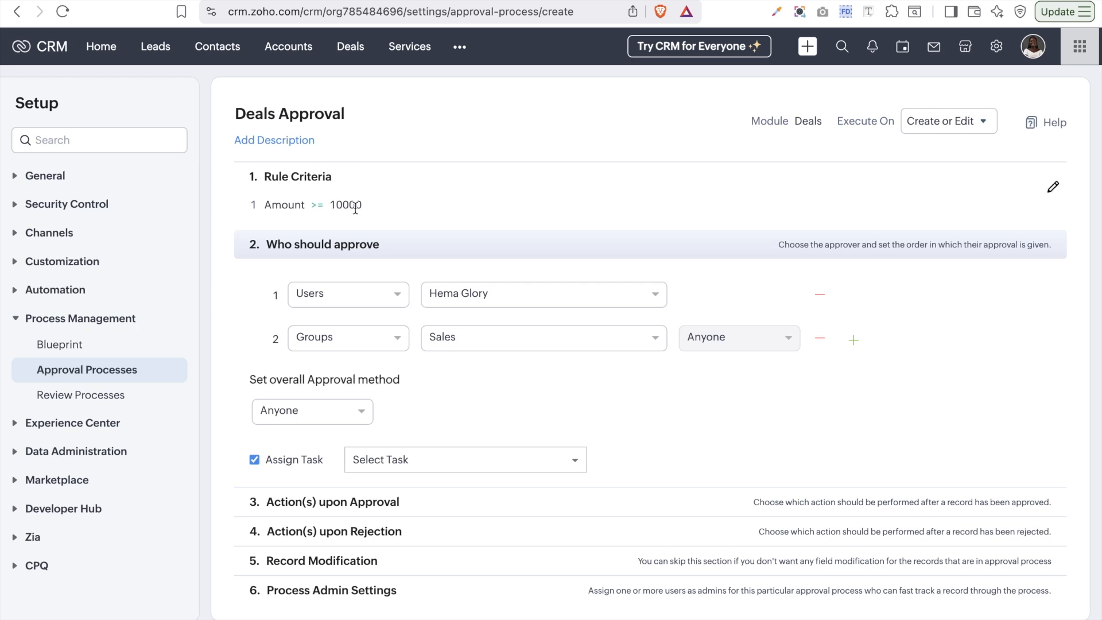
click(381, 462)
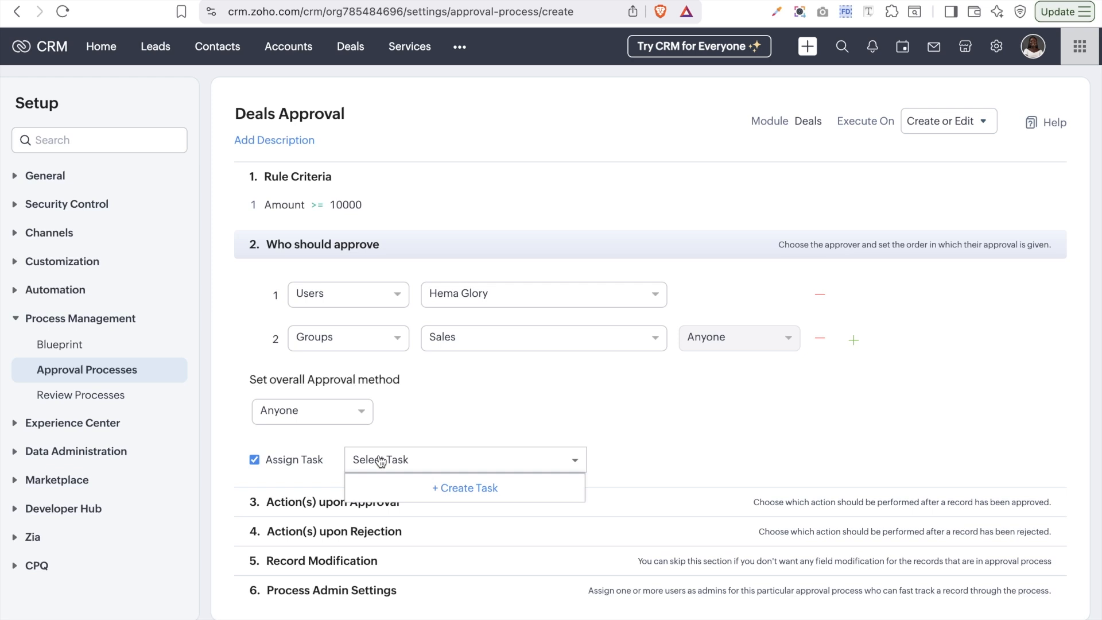
click(460, 489)
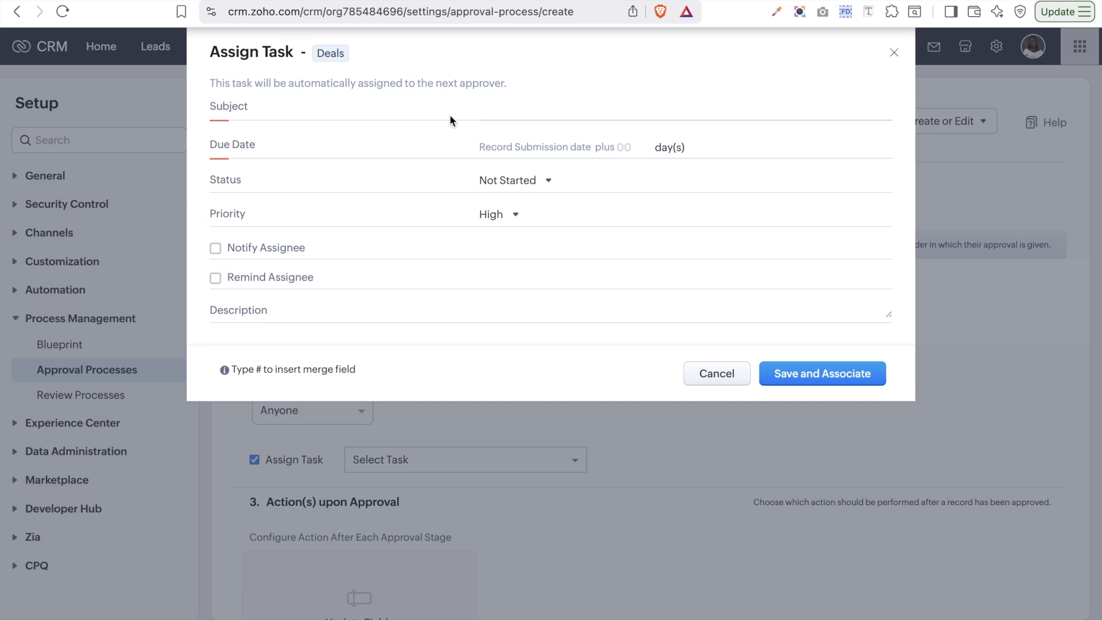
click(496, 113)
text(Please approve this deal)
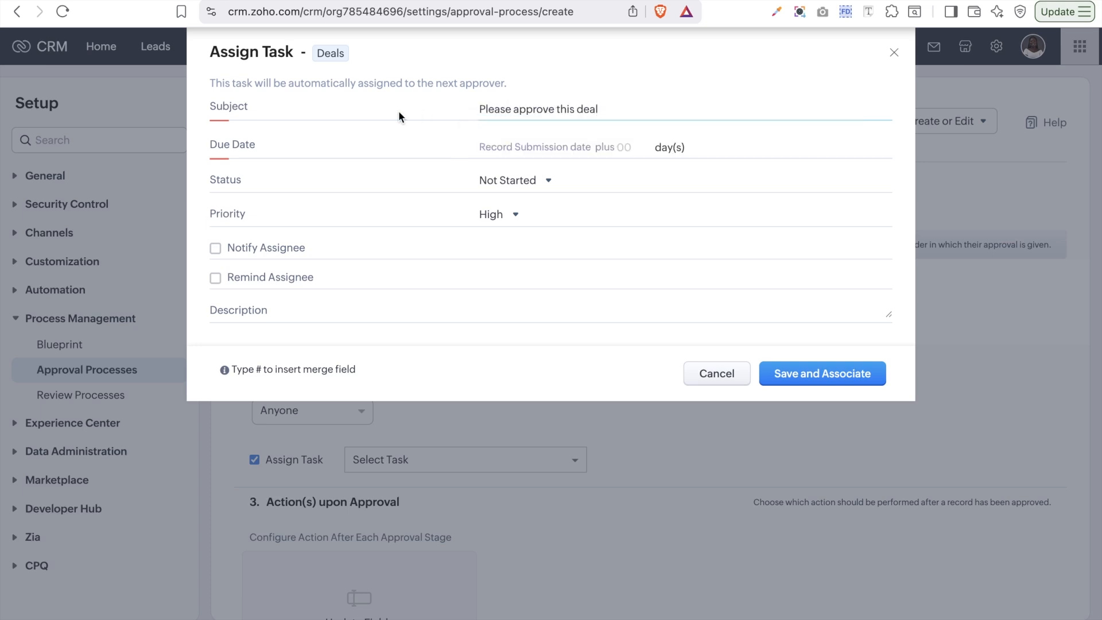
Step: Make the task due 3 days after record submission, choose its priority, enable Notify Assignee, and save and associate it
click(543, 143)
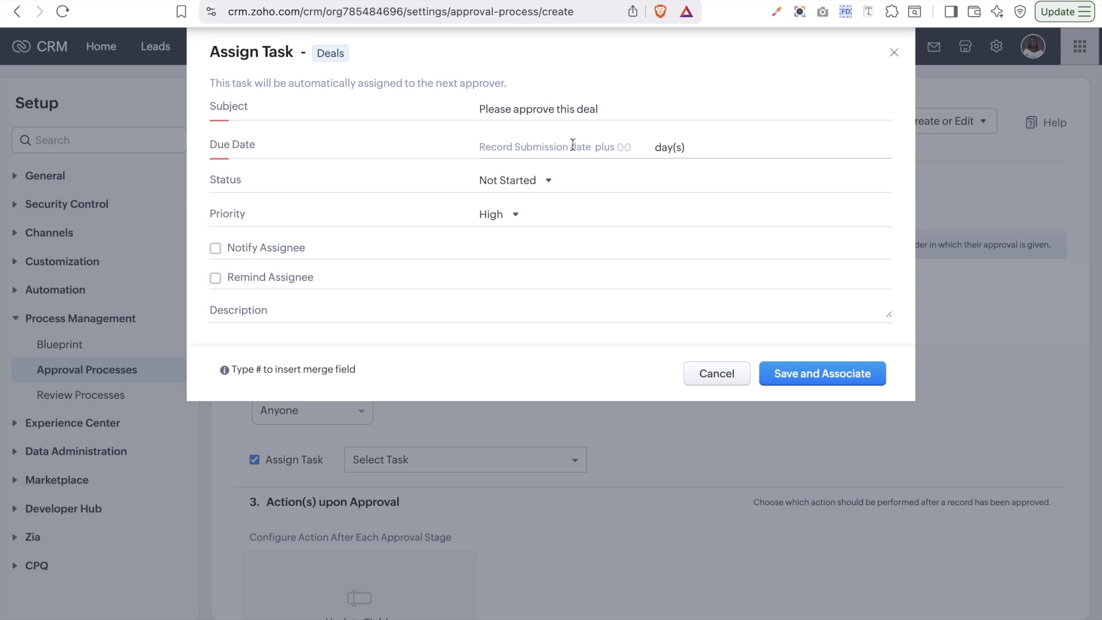
click(625, 149)
text(3)
click(516, 214)
click(519, 256)
click(274, 250)
click(817, 375)
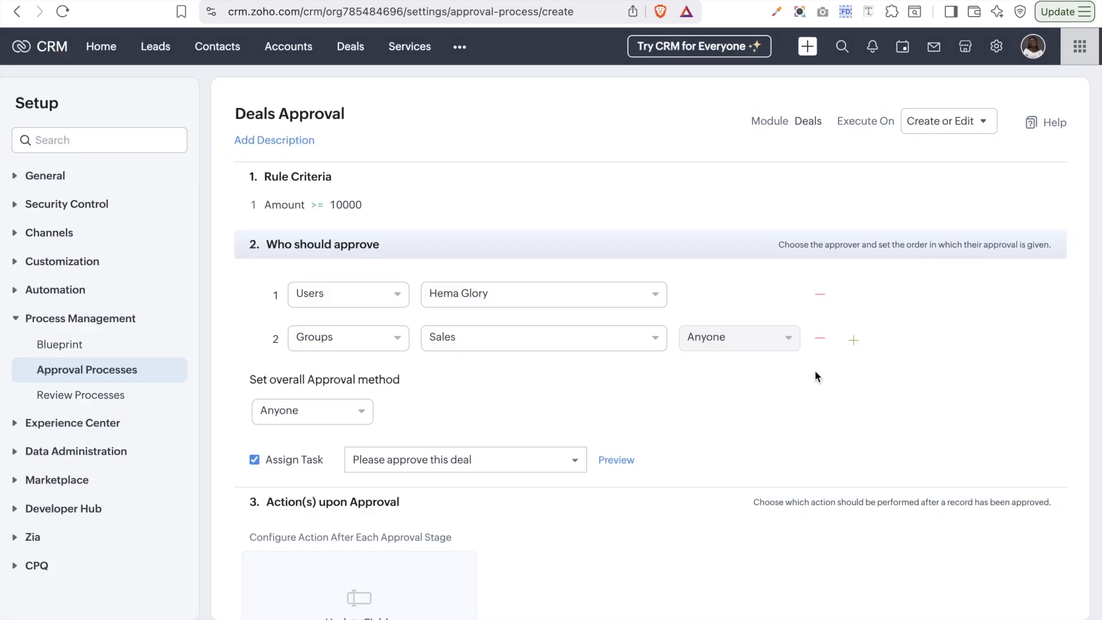
Step: Open the Update Fields action that runs after each approval stage
scroll(817, 375, down, 3)
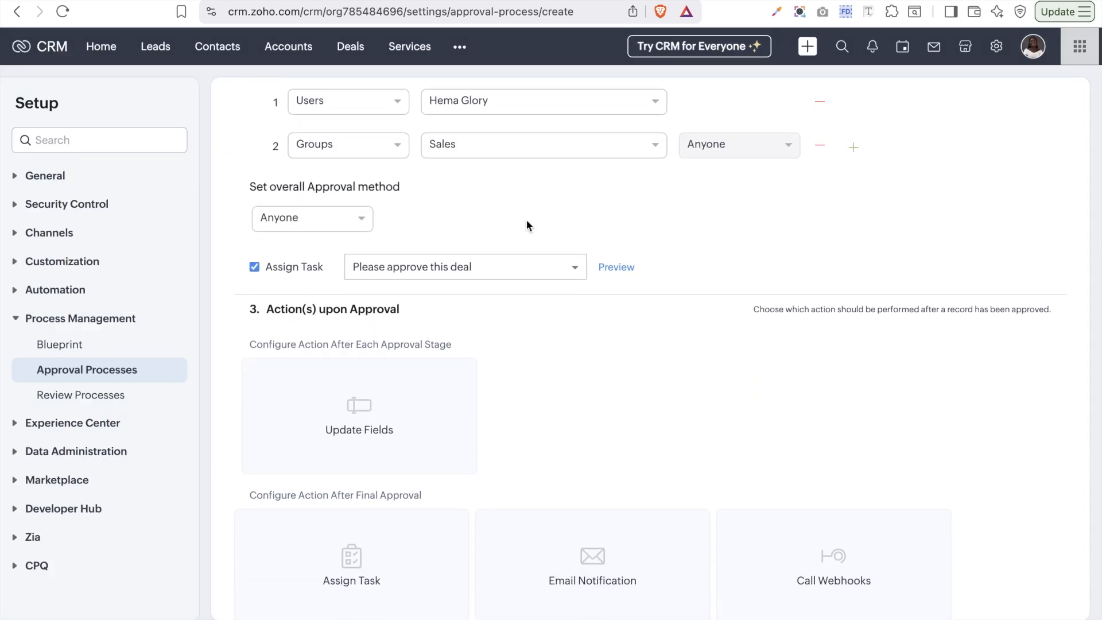
scroll(527, 224, up, 2)
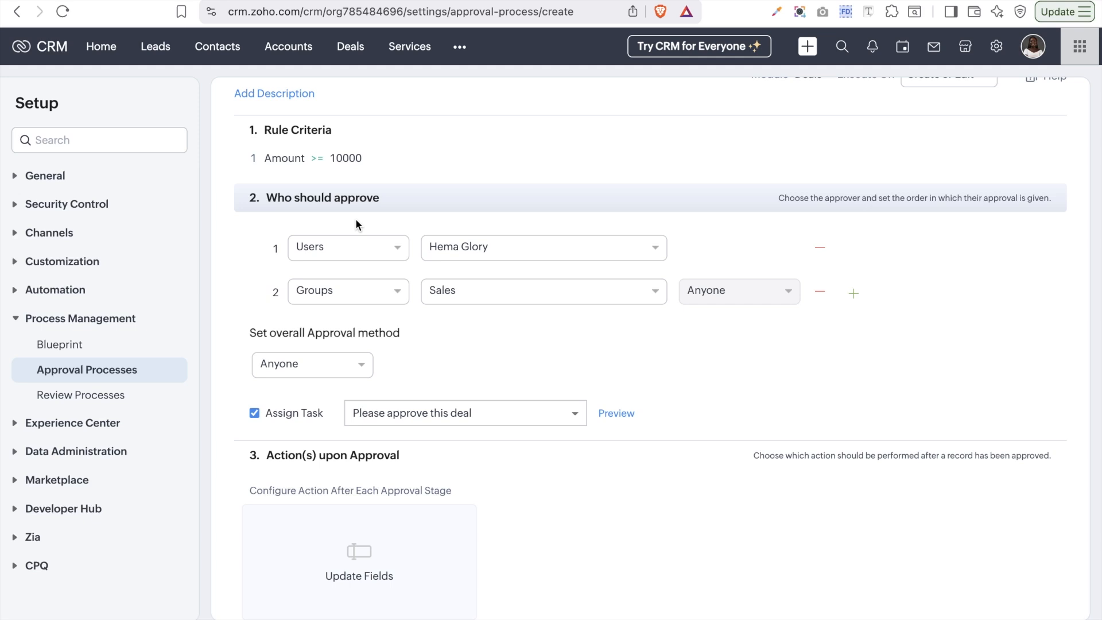
scroll(493, 449, down, 2)
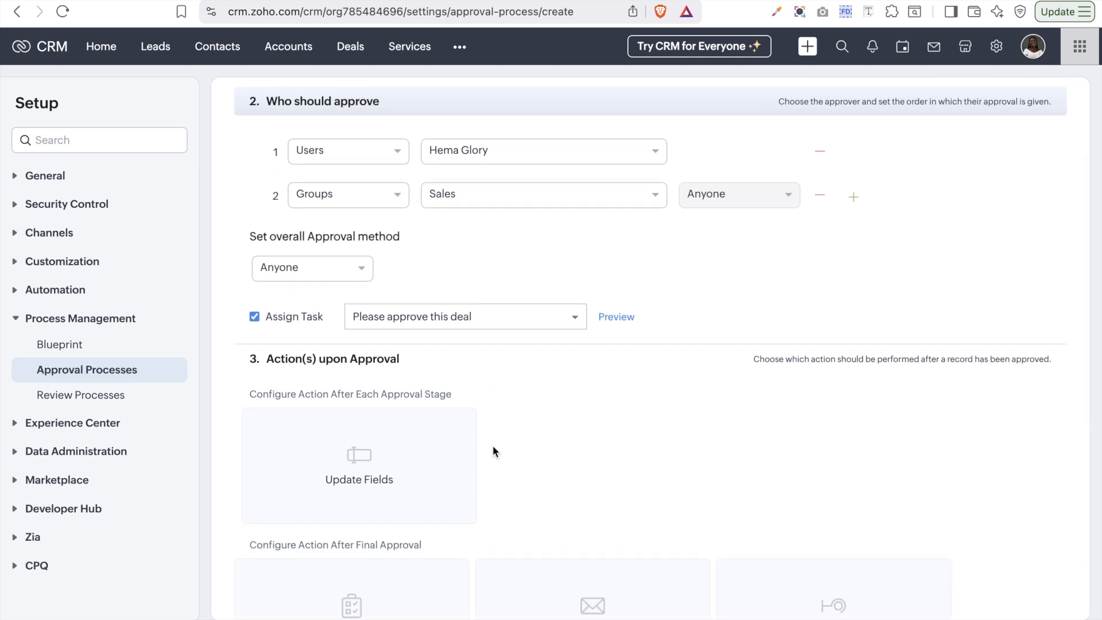
scroll(494, 451, down, 1)
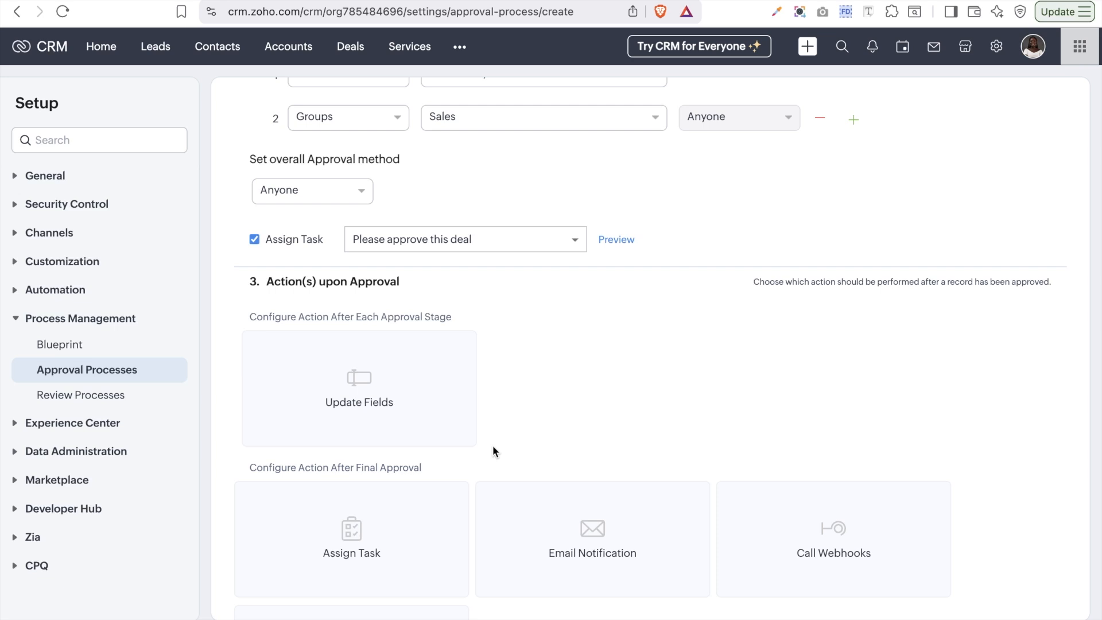
scroll(493, 451, up, 2)
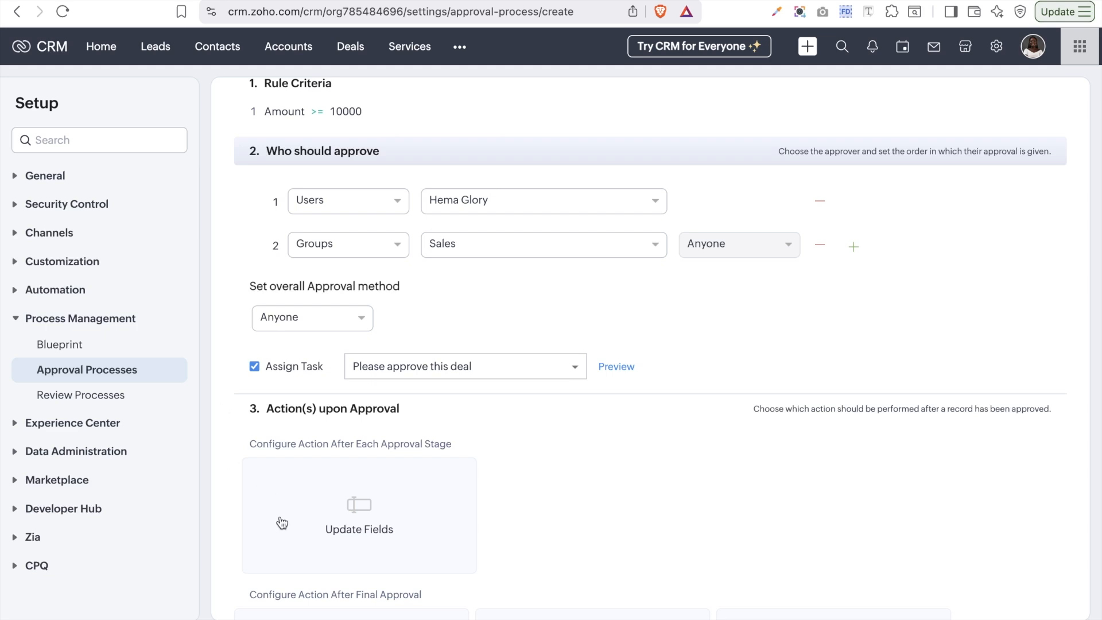
scroll(405, 510, down, 2)
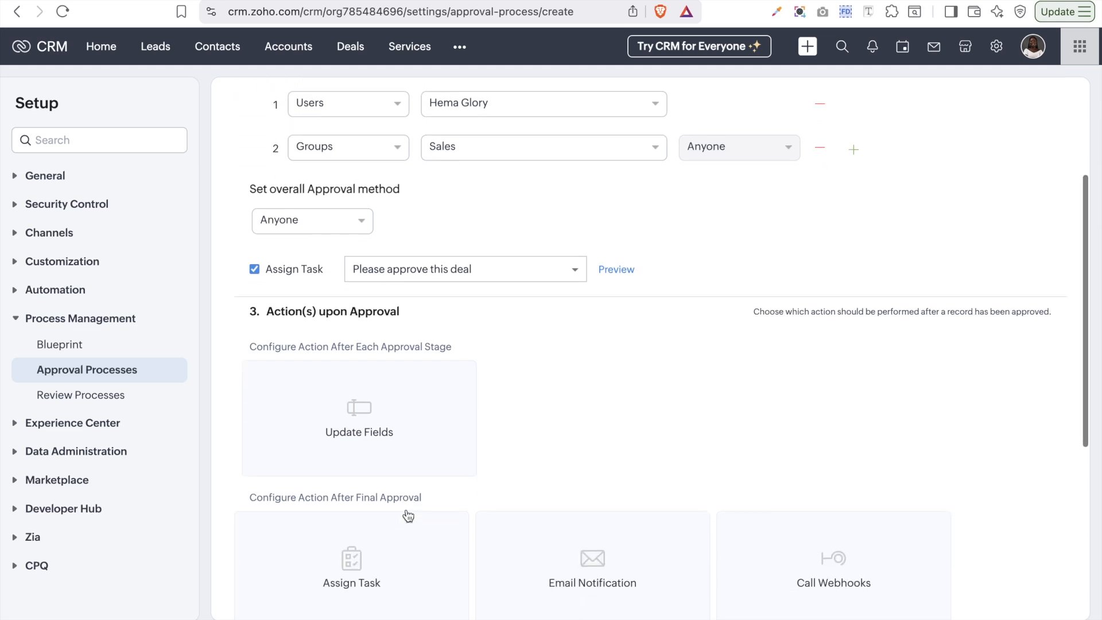
click(365, 413)
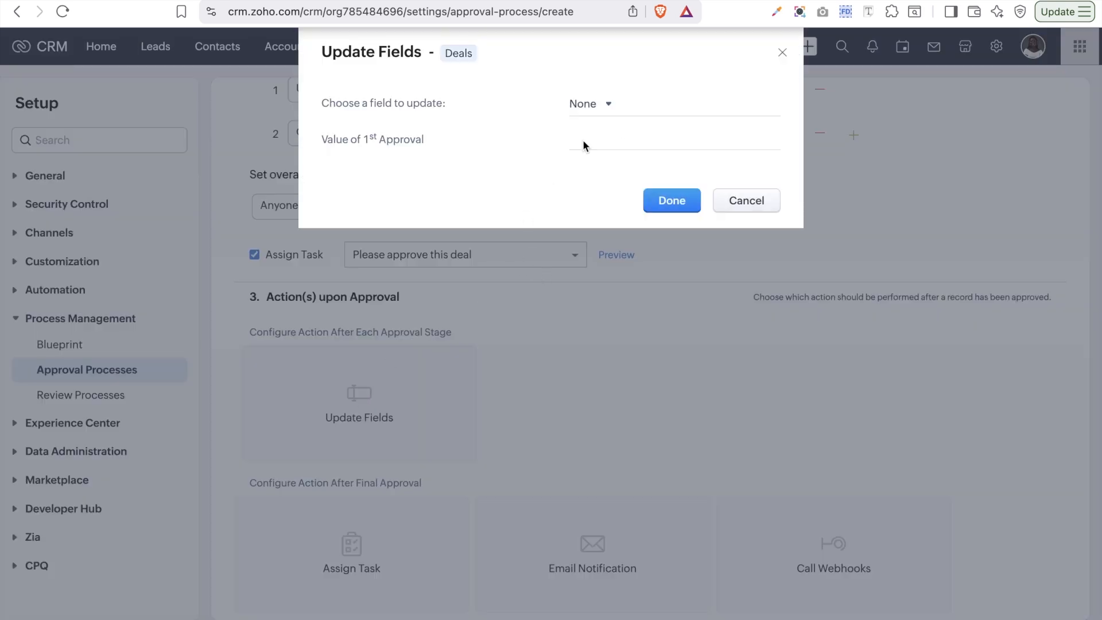
Step: Try Deal Owner as the field to update, with a user as the value of the 1st approval
click(603, 107)
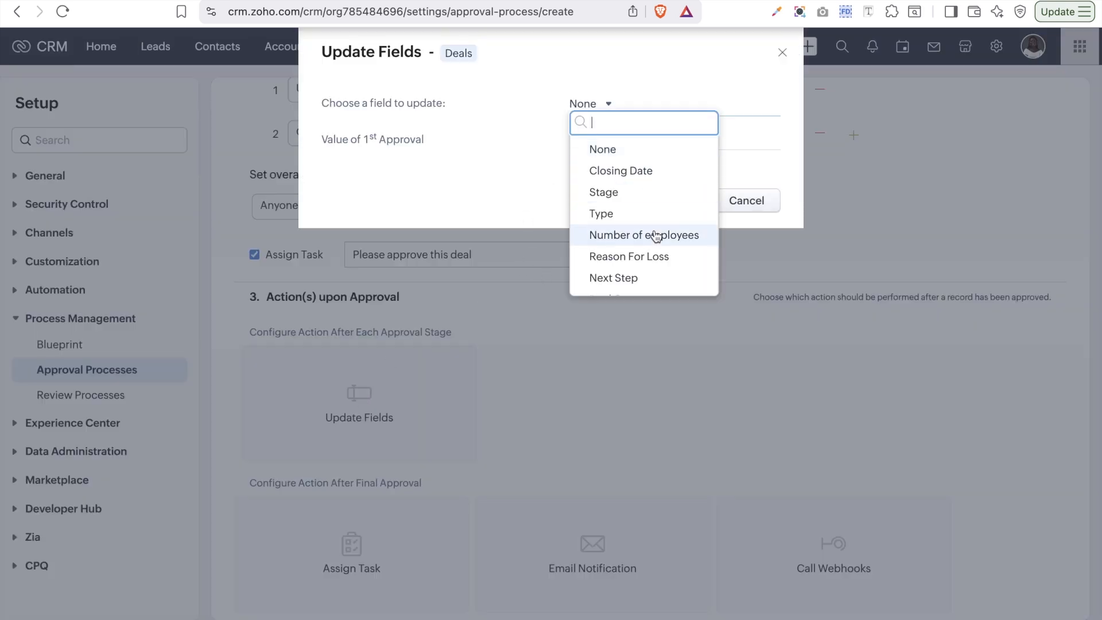
scroll(656, 235, down, 3)
scroll(656, 236, up, 1)
scroll(656, 235, down, 1)
click(634, 216)
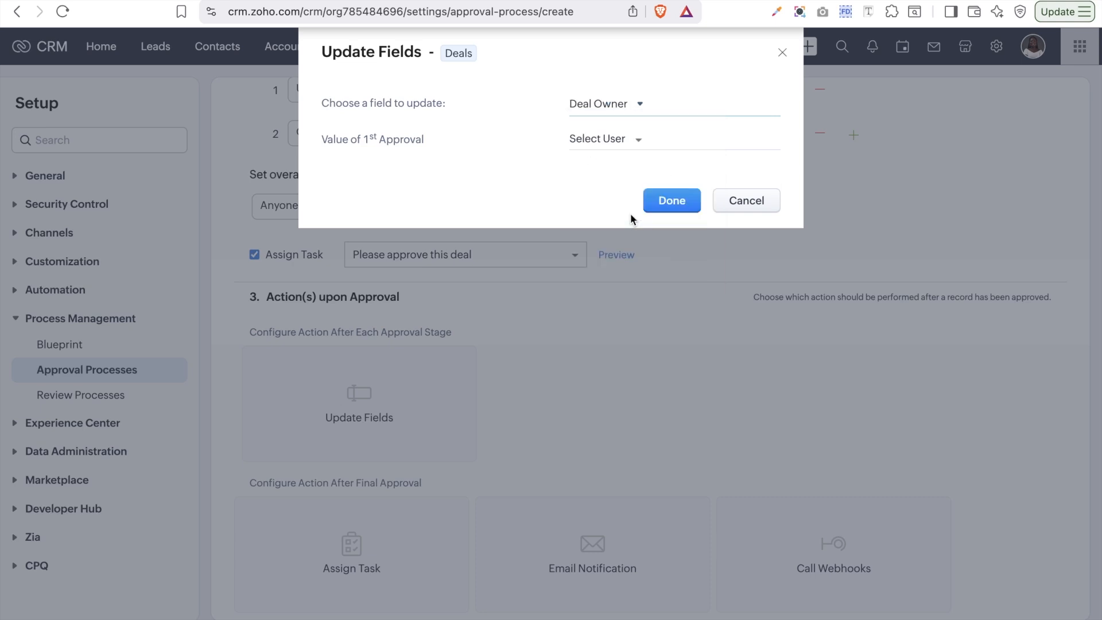
click(641, 142)
click(666, 213)
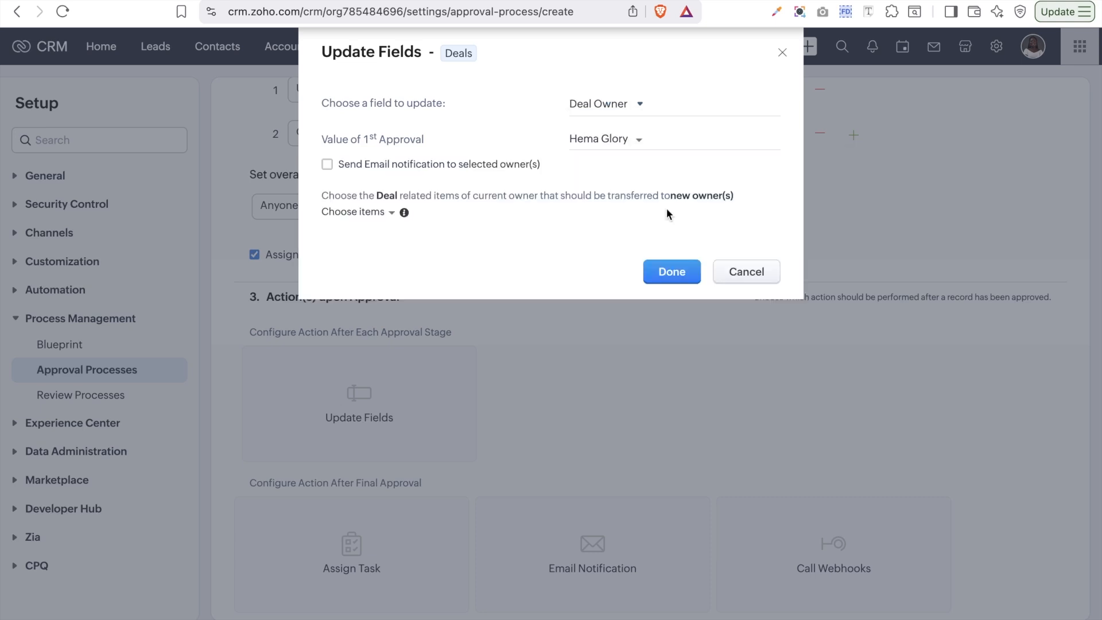
Step: Try Reason For Loss and Closing Date as the field to update on the 1st approval
click(620, 115)
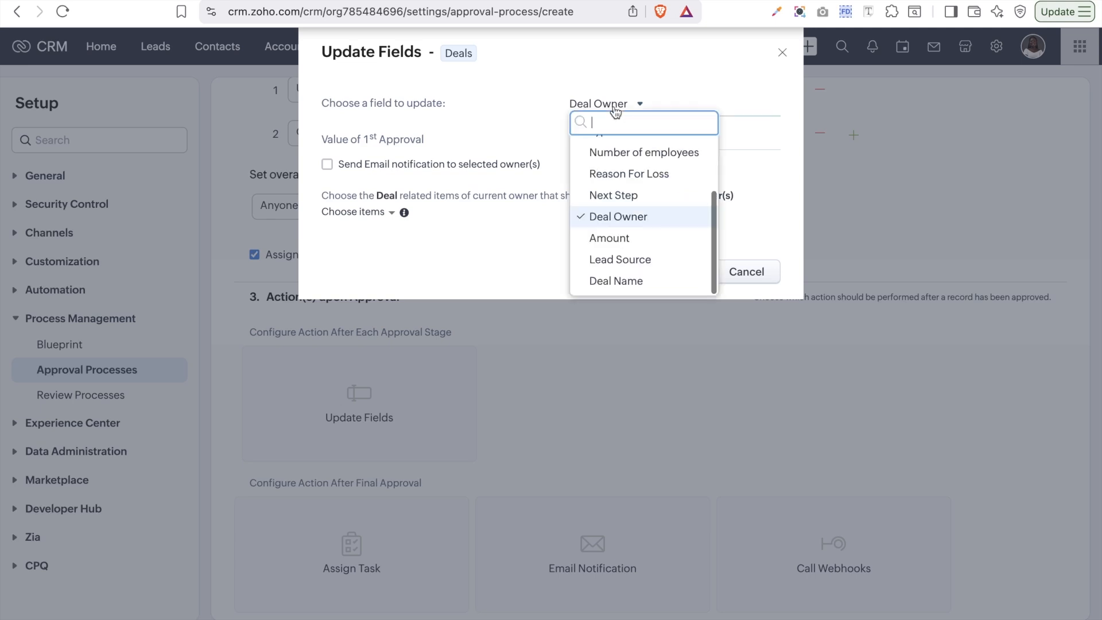
click(625, 173)
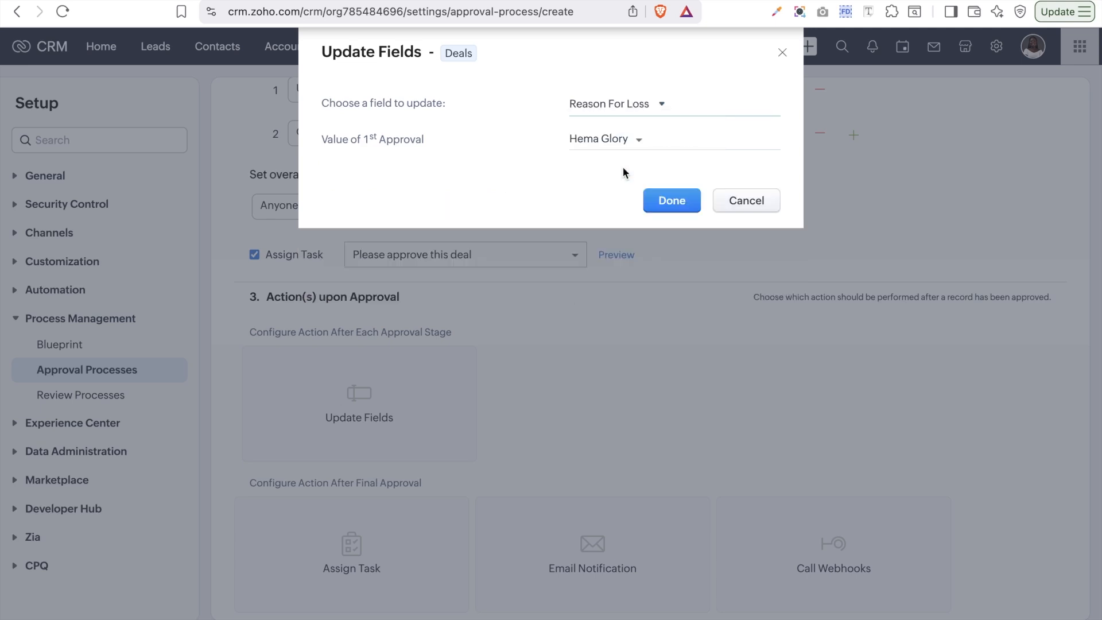
click(633, 110)
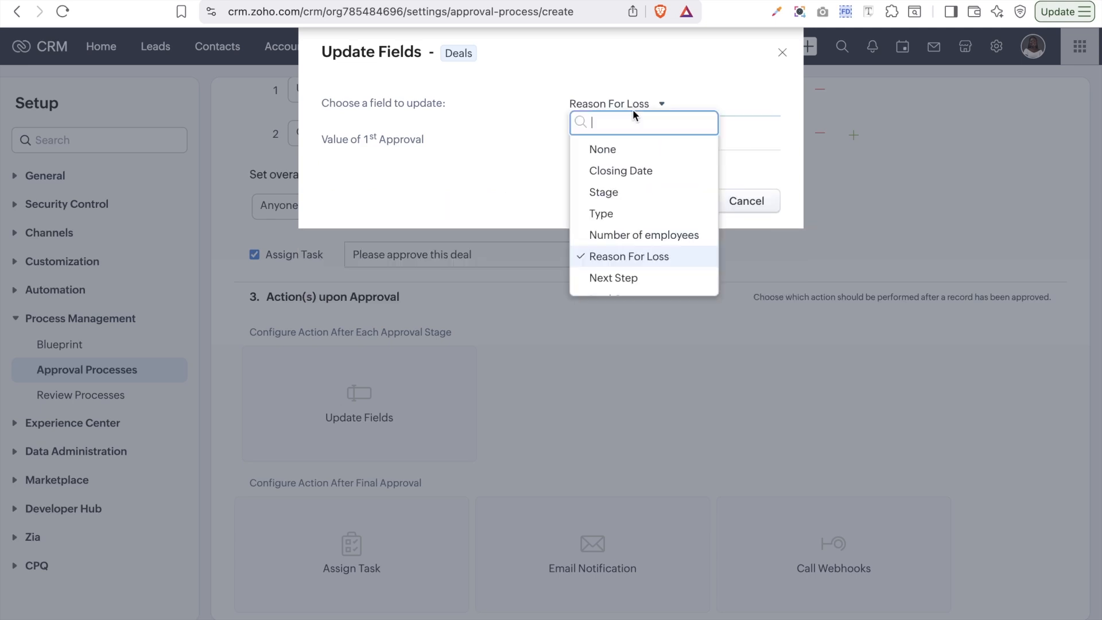
click(640, 172)
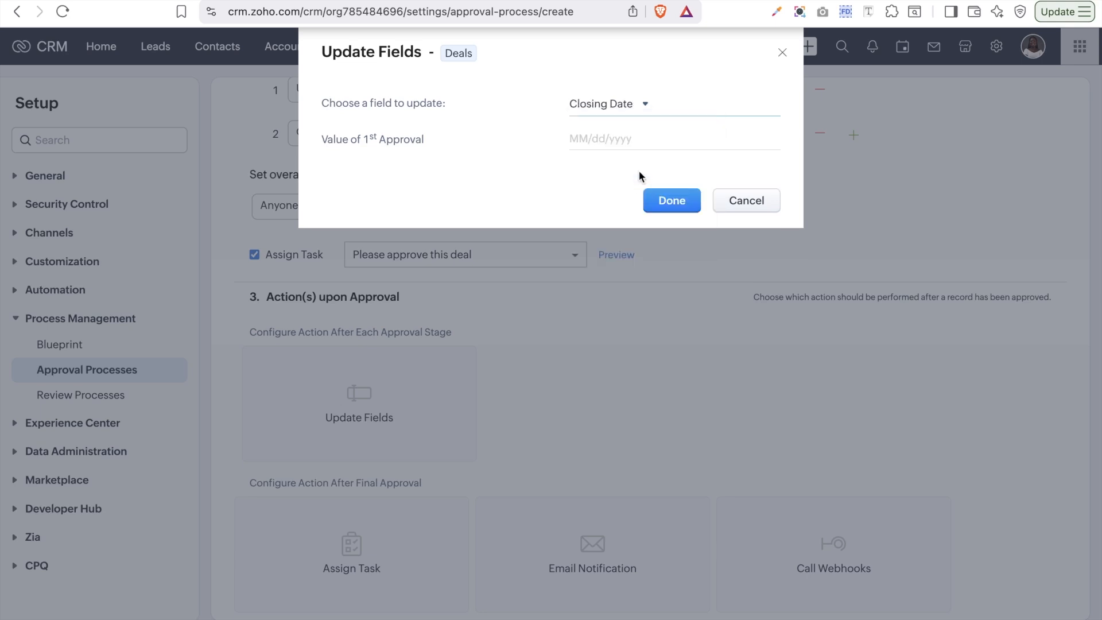
click(615, 141)
click(693, 105)
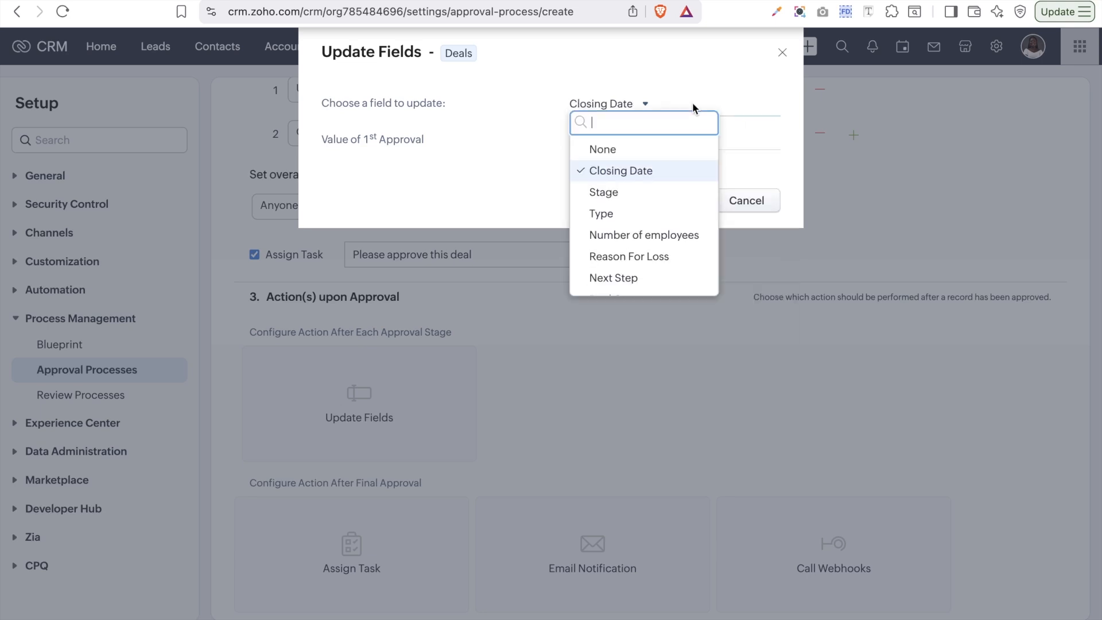
click(684, 74)
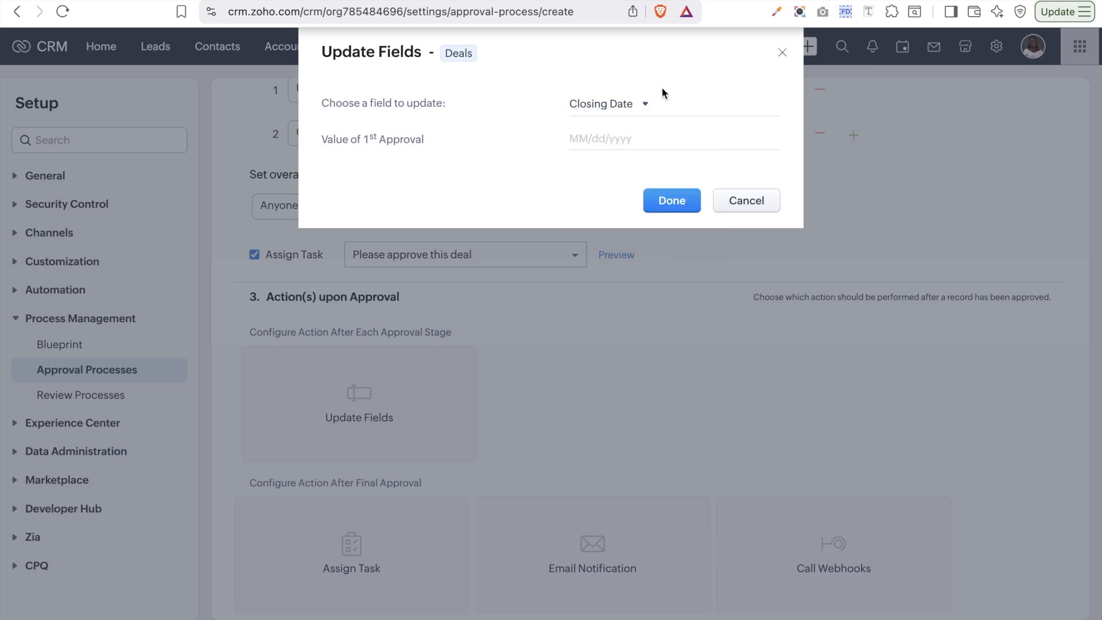
Step: Choose Amount as the field to update, leave its 1st approval value empty, and save the field update action
click(631, 113)
scroll(619, 175, down, 2)
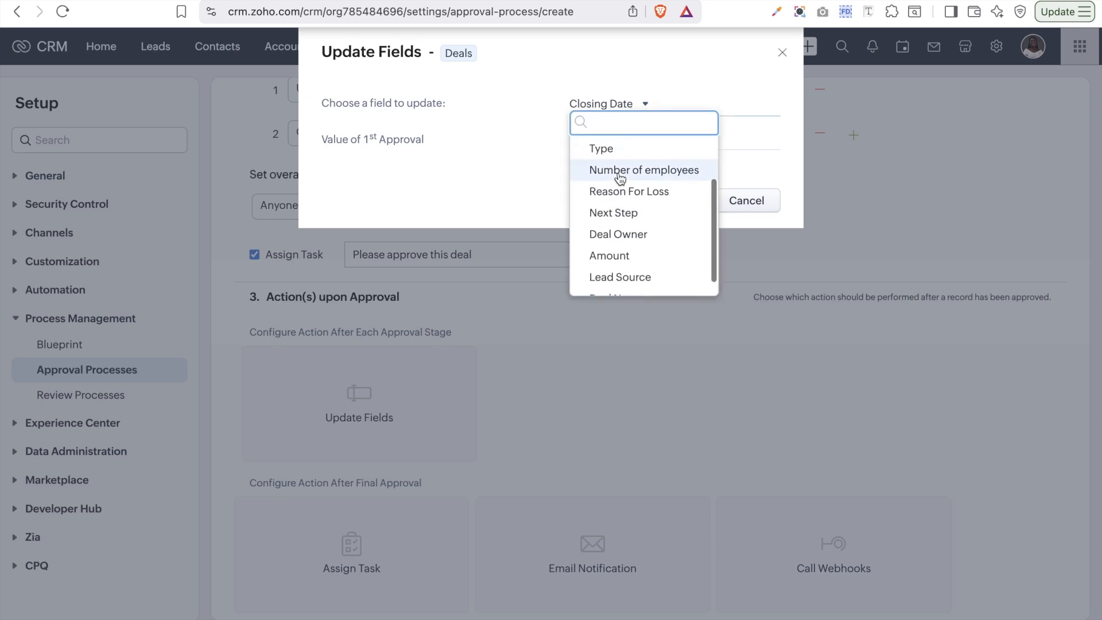
scroll(620, 178, down, 1)
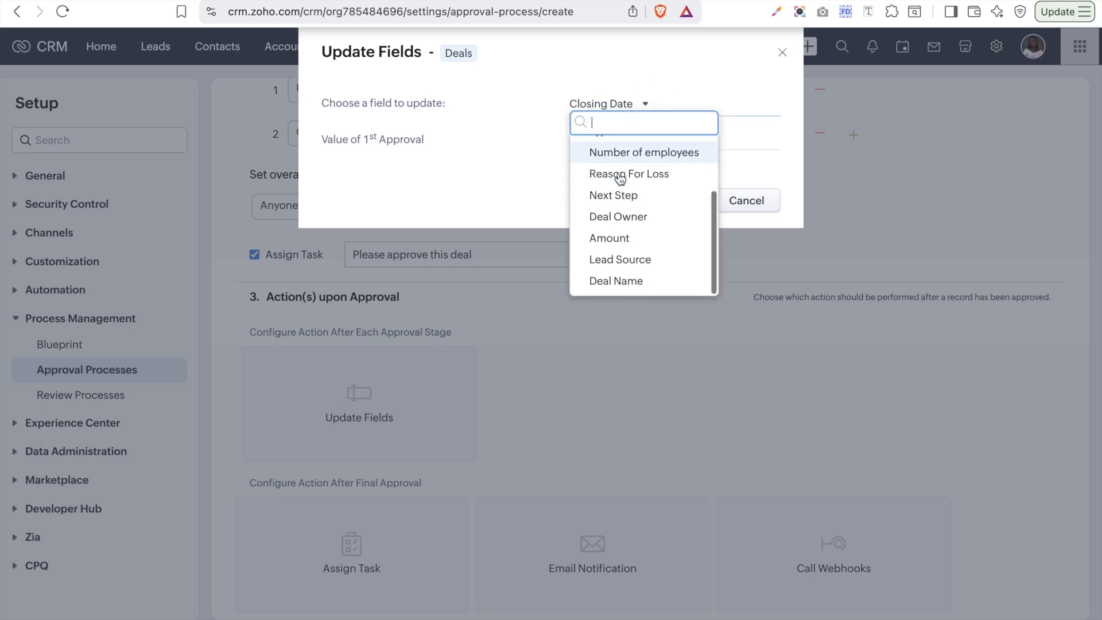
click(625, 237)
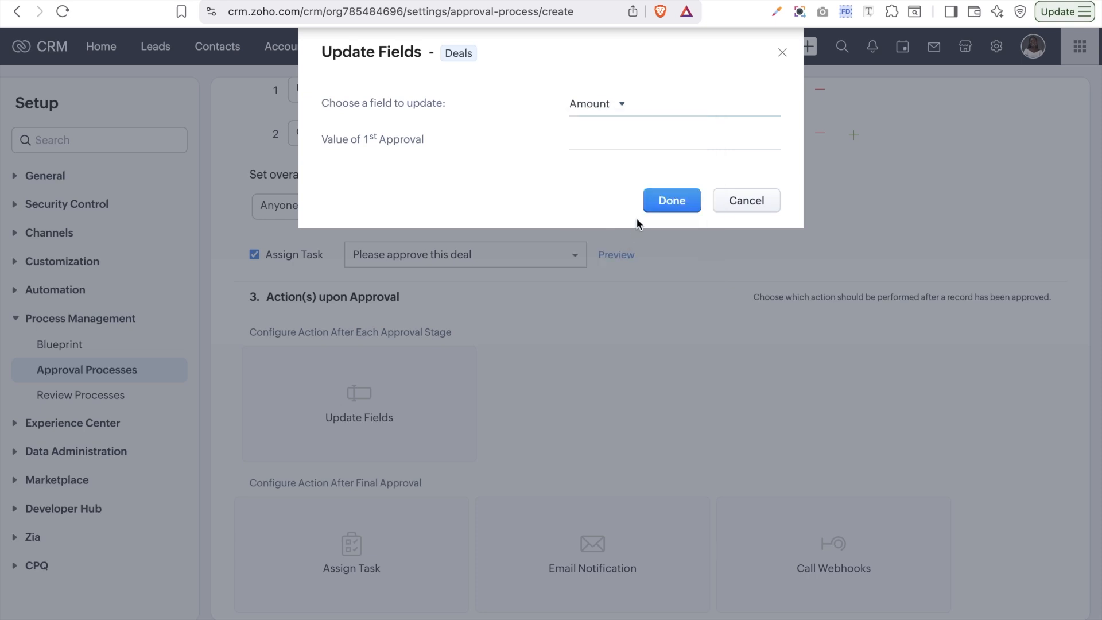
click(622, 105)
click(736, 137)
click(668, 207)
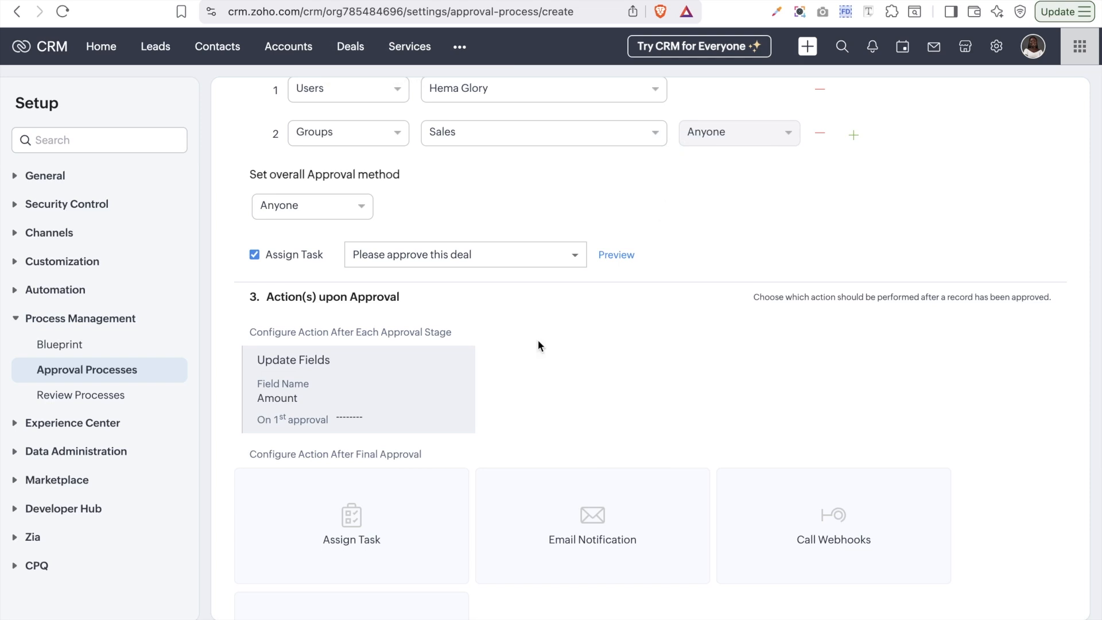
Step: Edit the field update action so the 1st approval sets Type to Existing Business, and save it
scroll(538, 340, down, 1)
scroll(539, 340, down, 2)
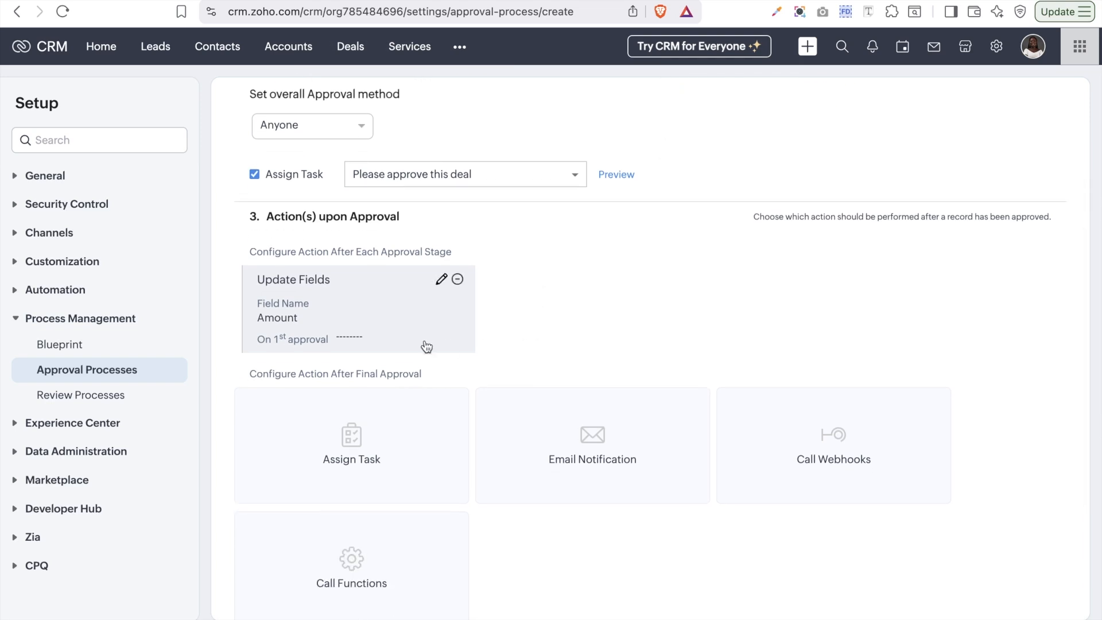
click(445, 279)
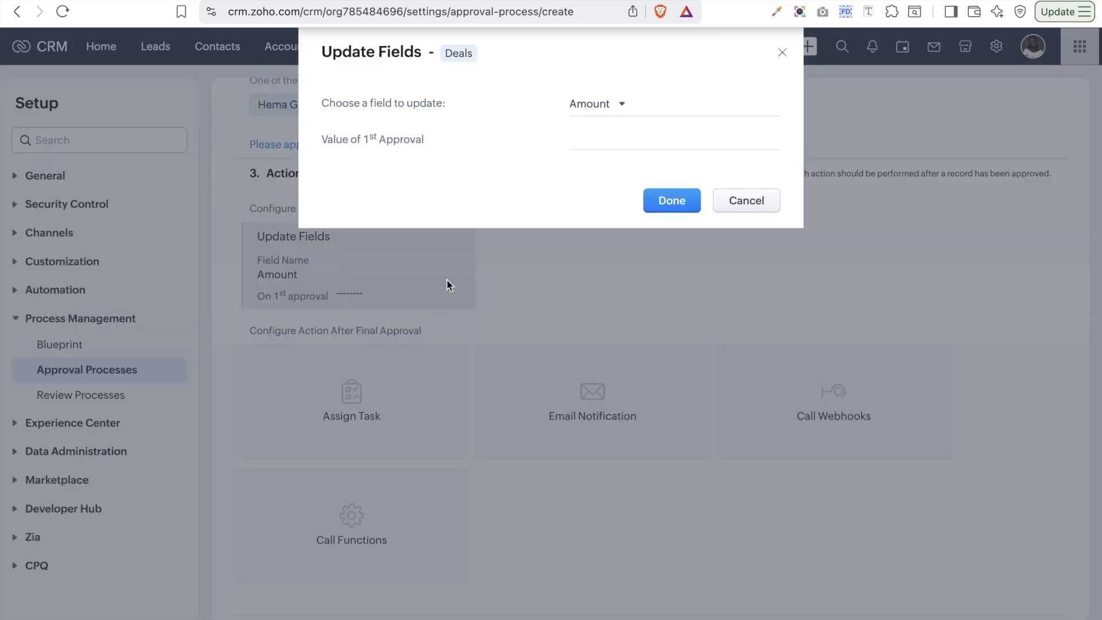
click(619, 106)
click(633, 213)
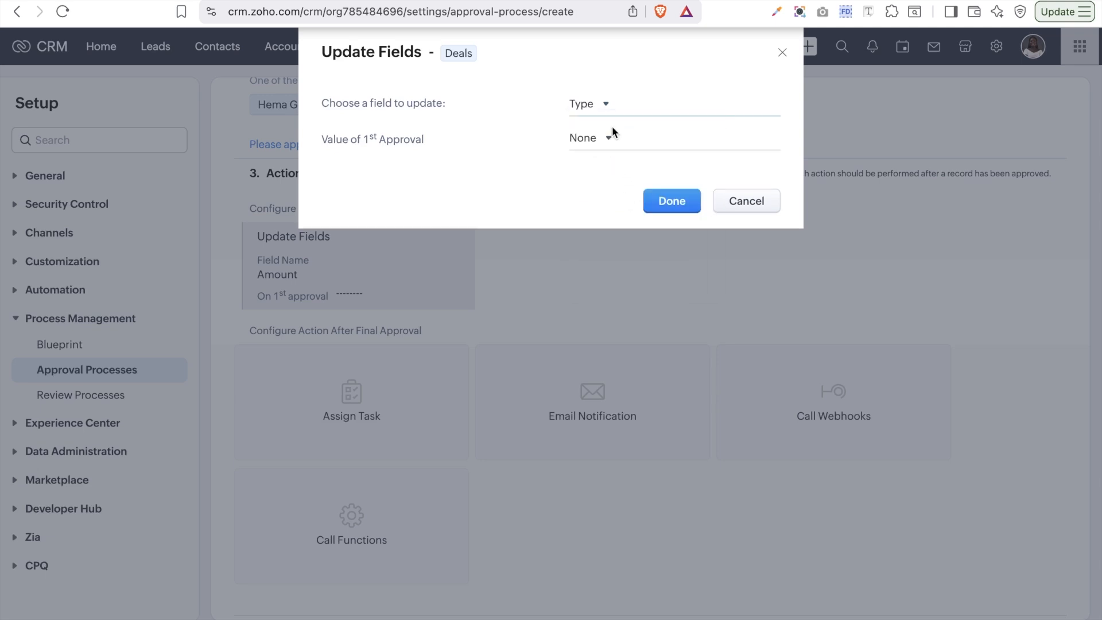
click(603, 139)
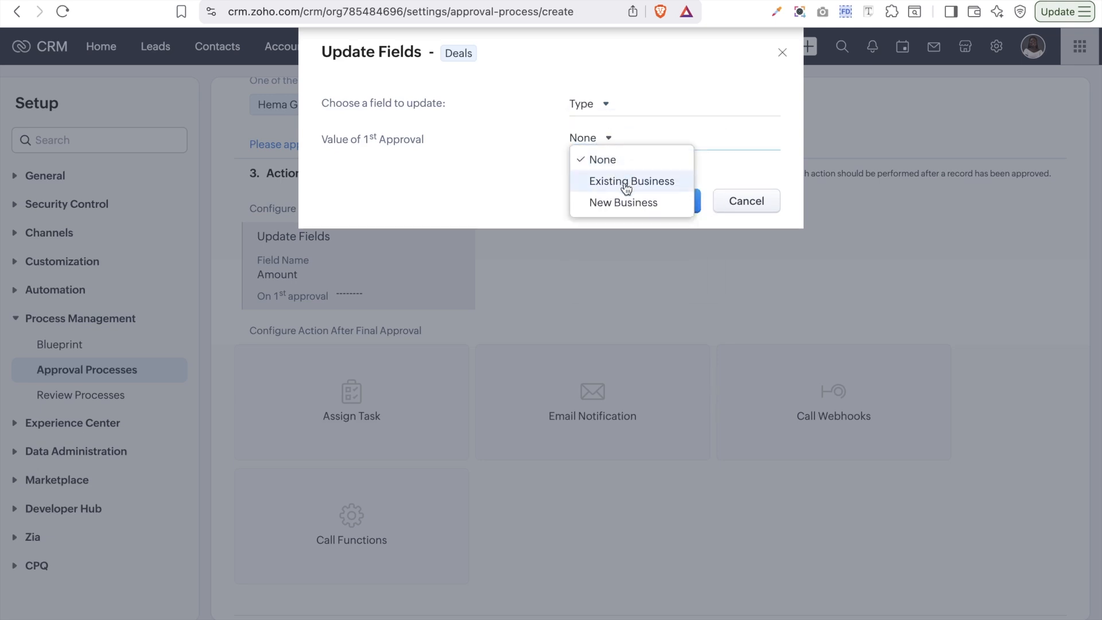
click(626, 183)
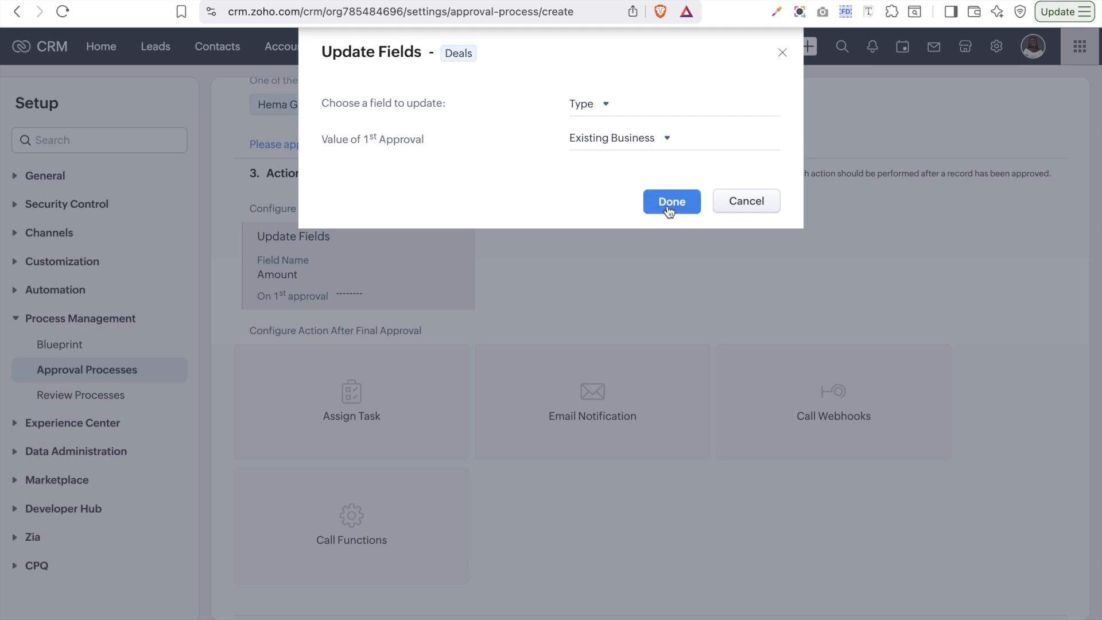
click(667, 204)
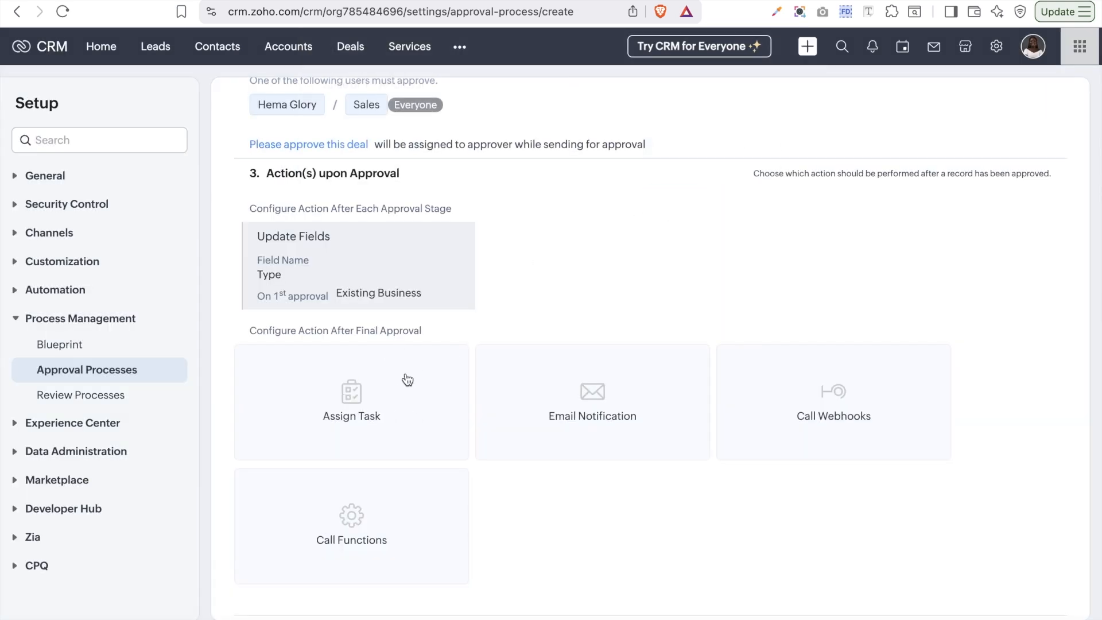
Step: Associate the "Please approve this deal" task as an action after final approval
click(354, 405)
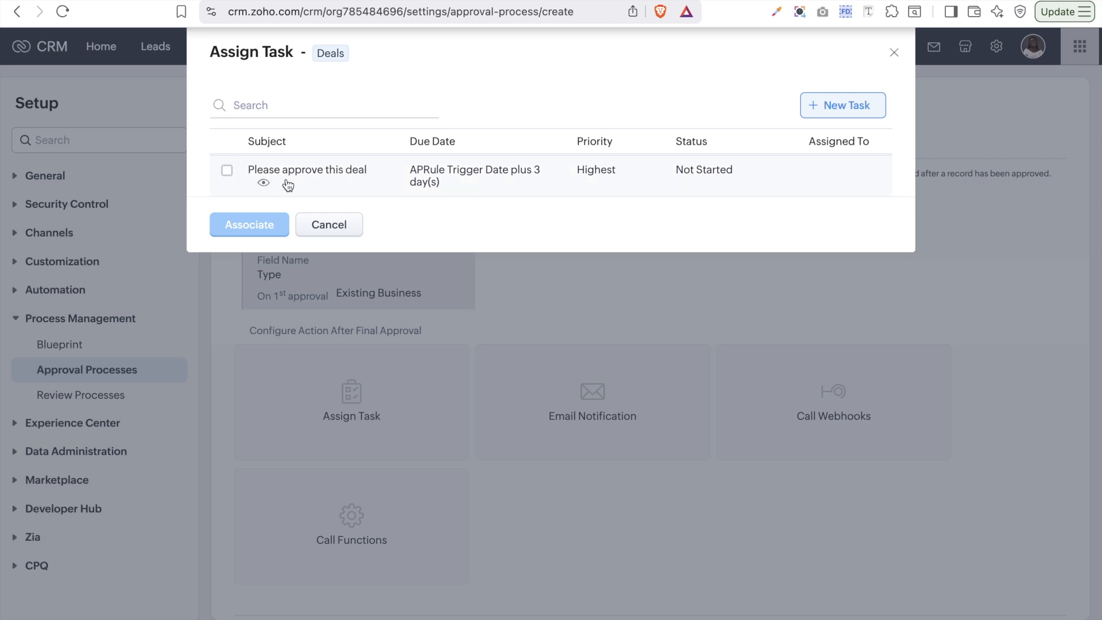
click(227, 170)
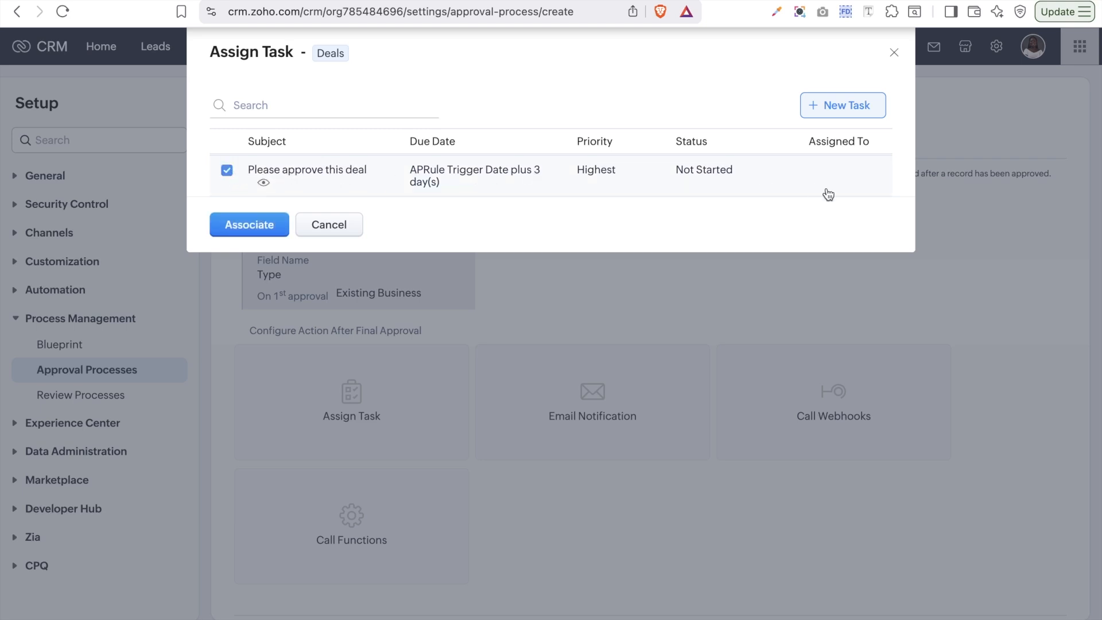
click(851, 173)
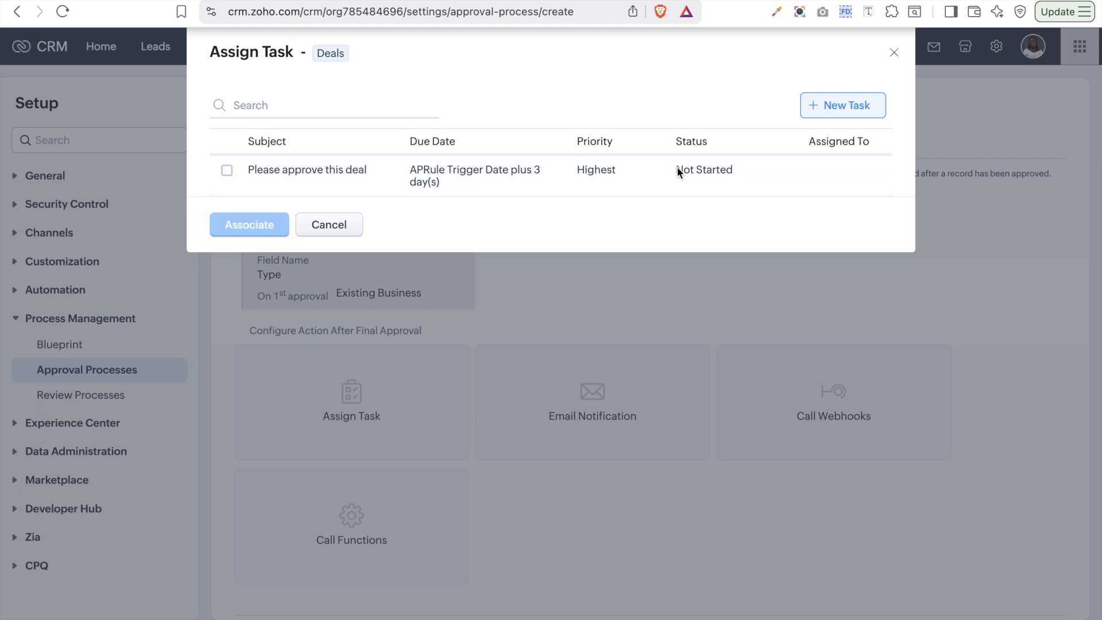
click(226, 171)
click(268, 223)
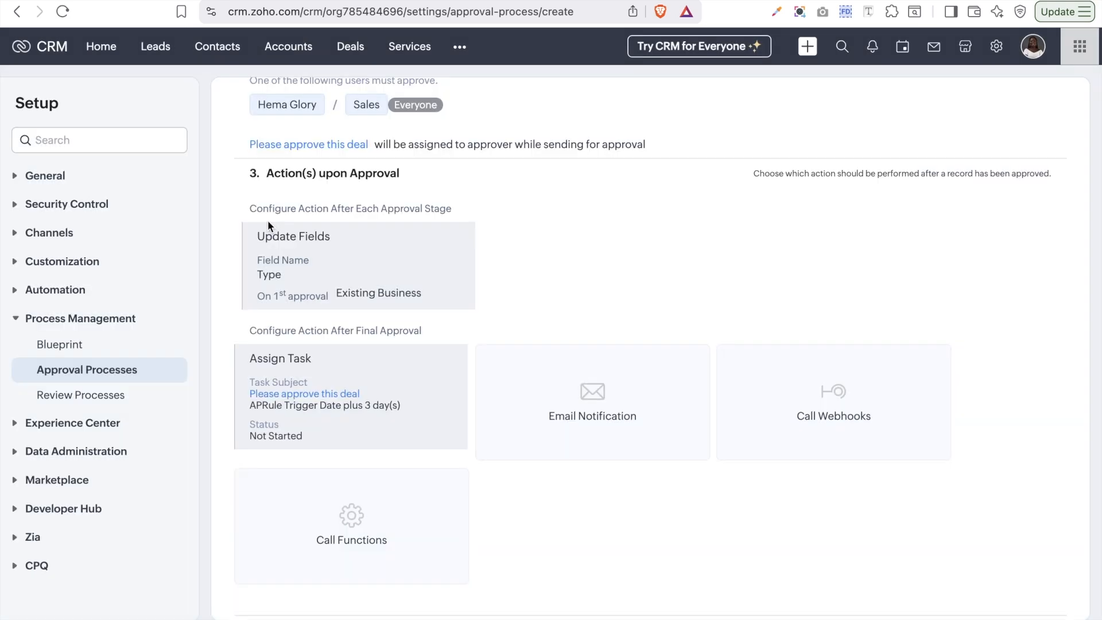
Step: Examine the email notification options for final approval, including the new notification form, and close them without adding one
click(573, 407)
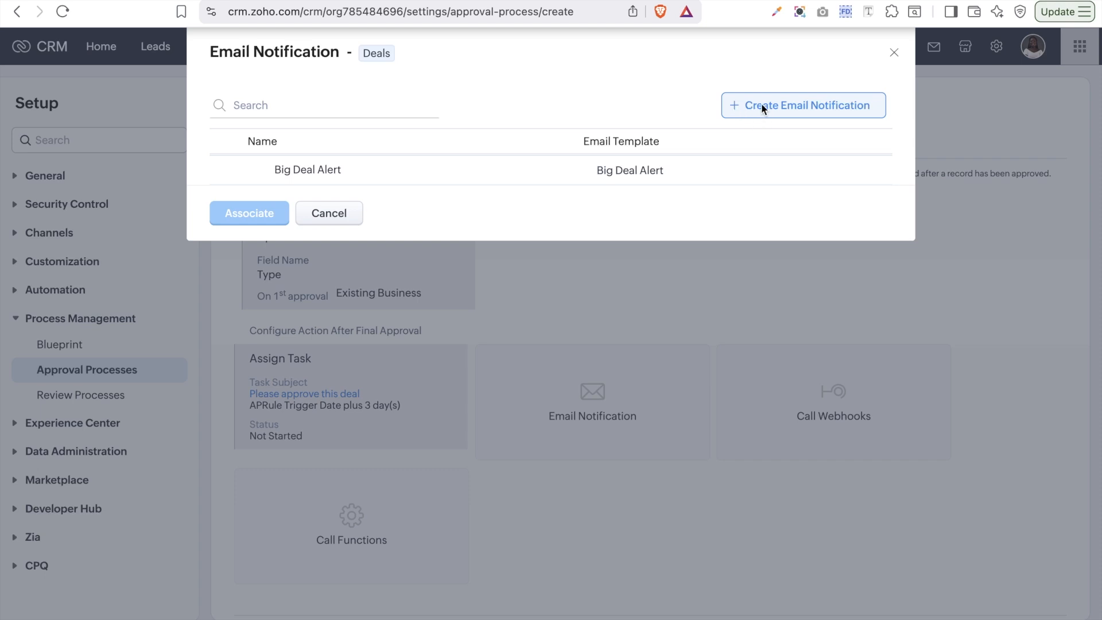
click(810, 107)
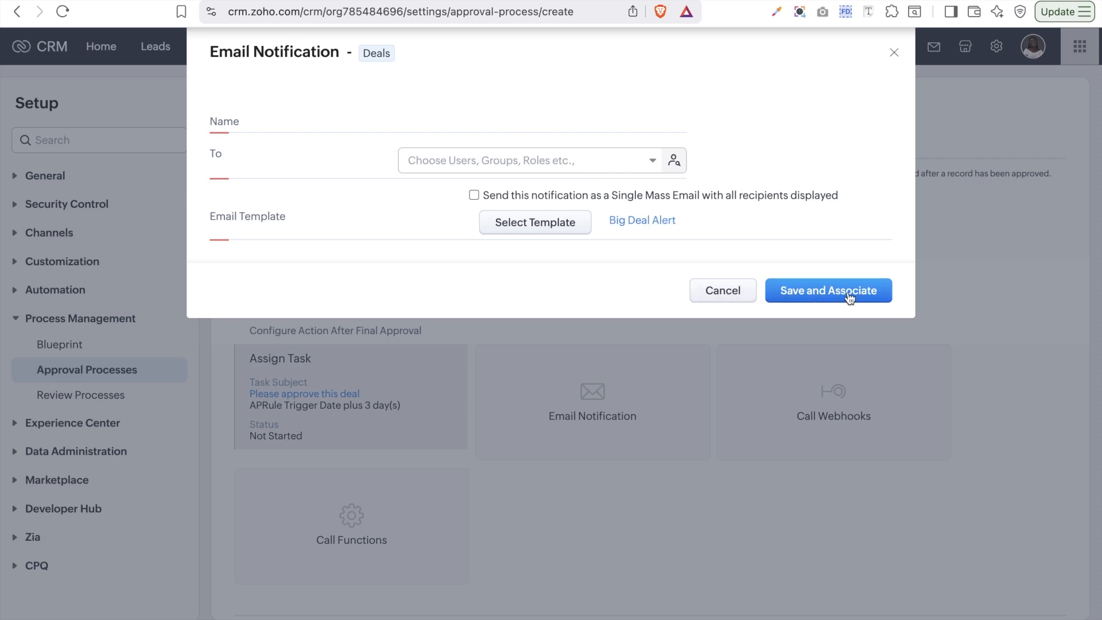
click(733, 294)
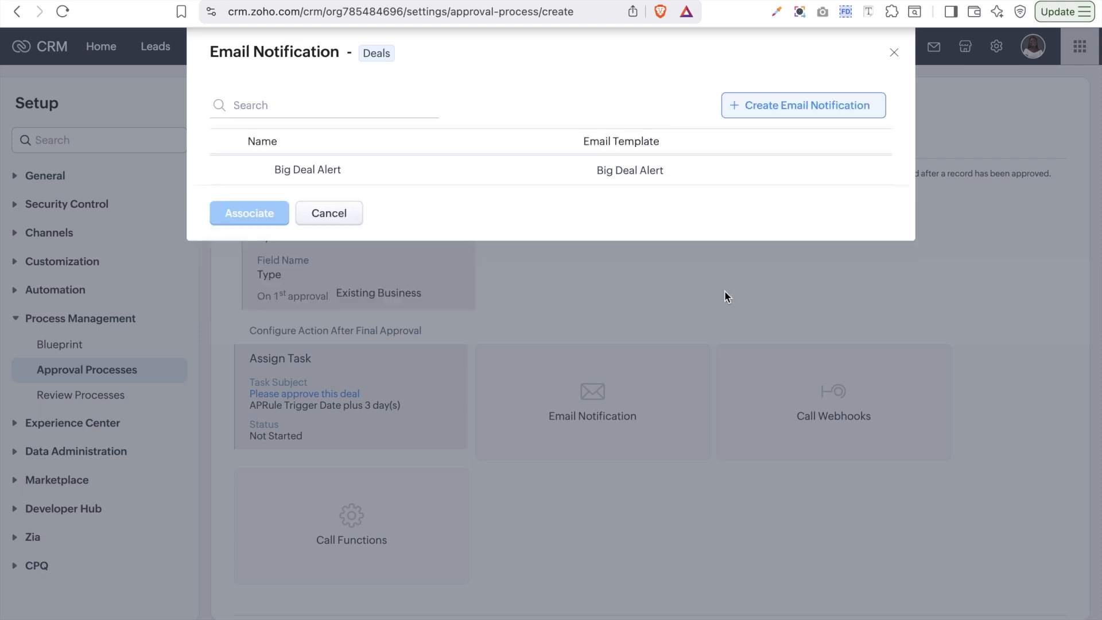
click(323, 214)
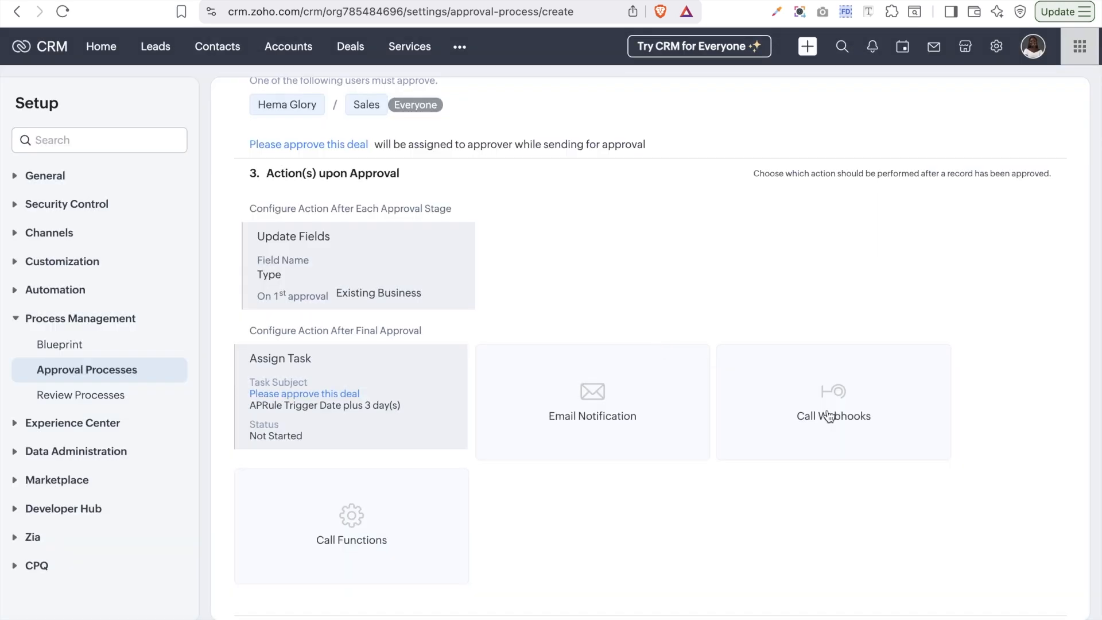
scroll(828, 415, down, 3)
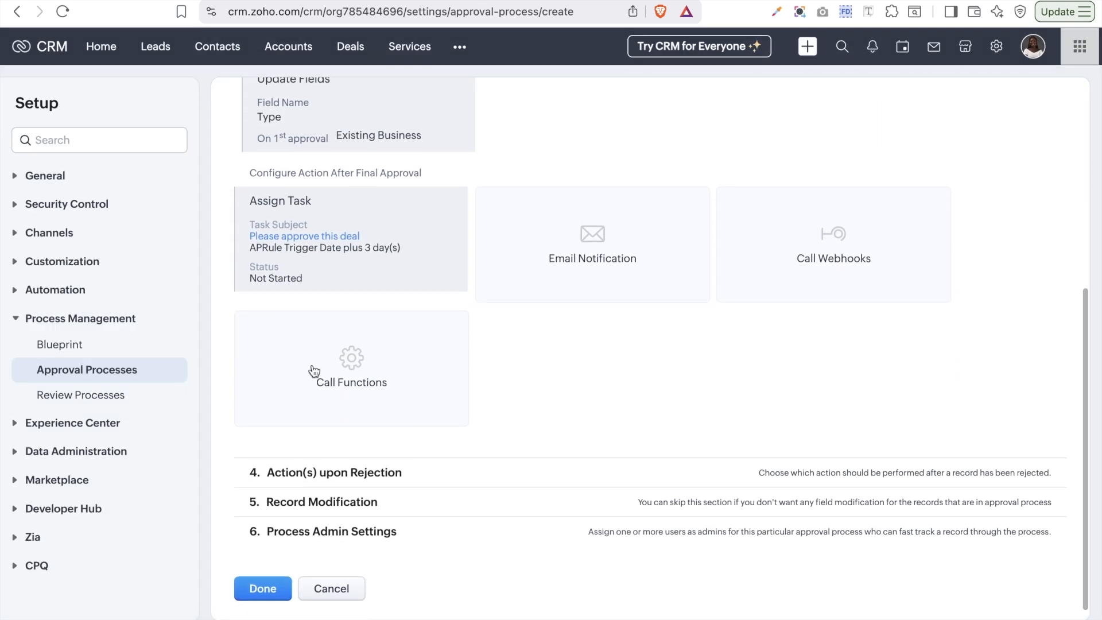
Step: Start an email notification action upon rejection and choose the Big Deal Alert template for the requester
click(325, 459)
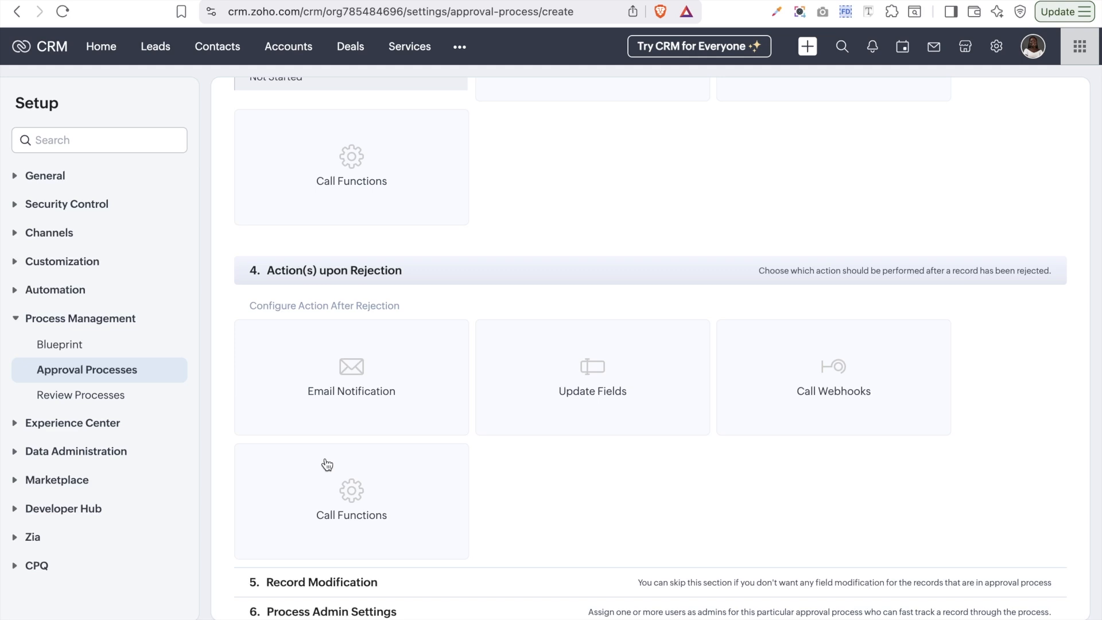
scroll(334, 453, down, 3)
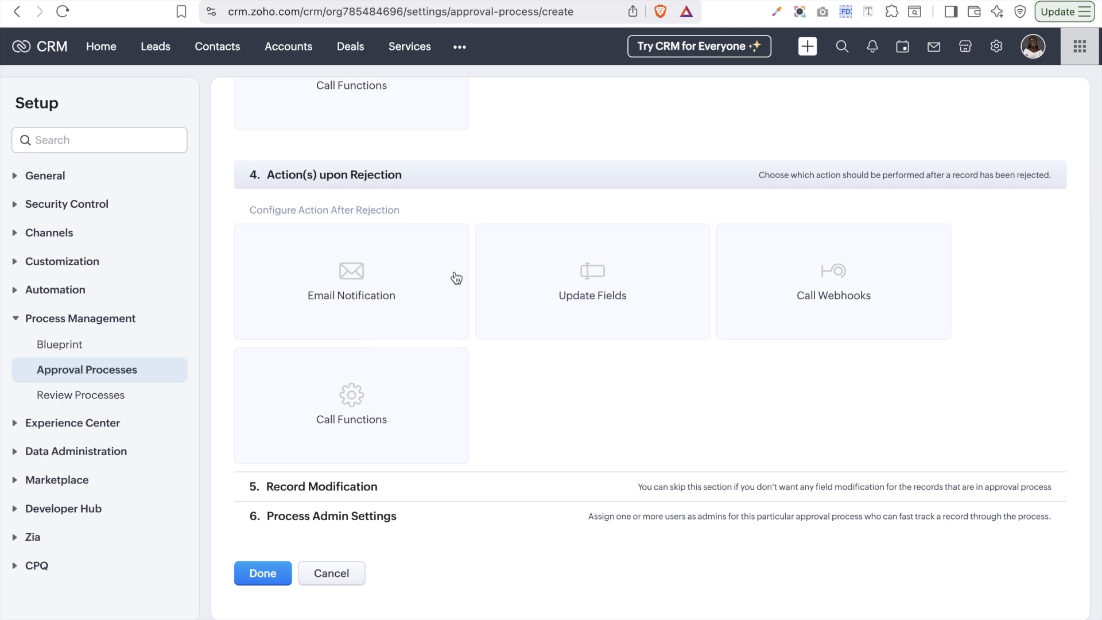
click(353, 284)
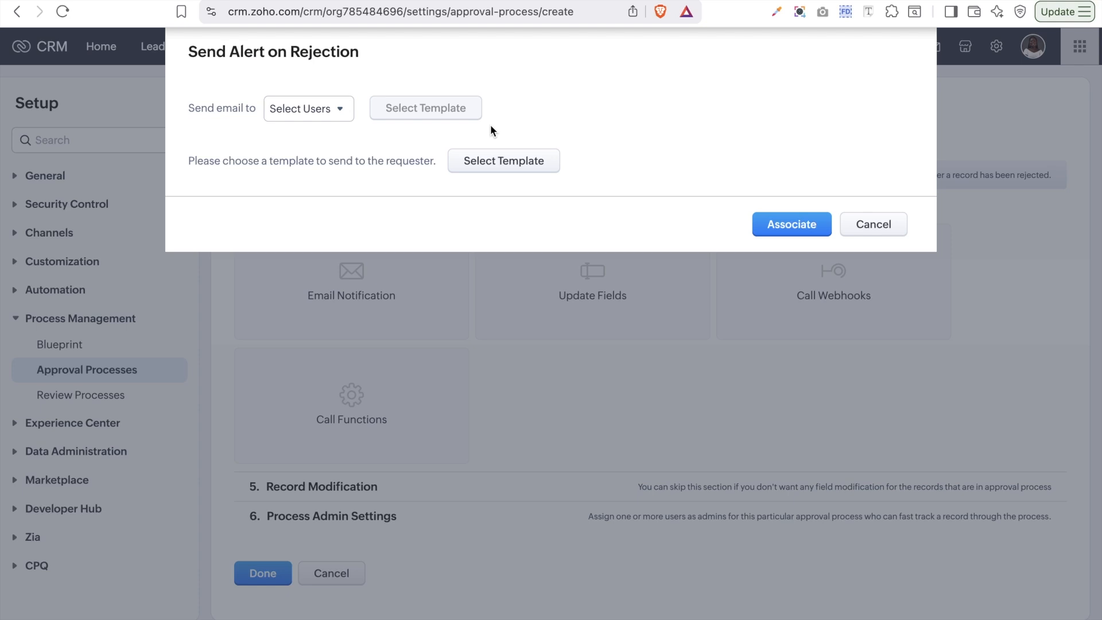
click(317, 110)
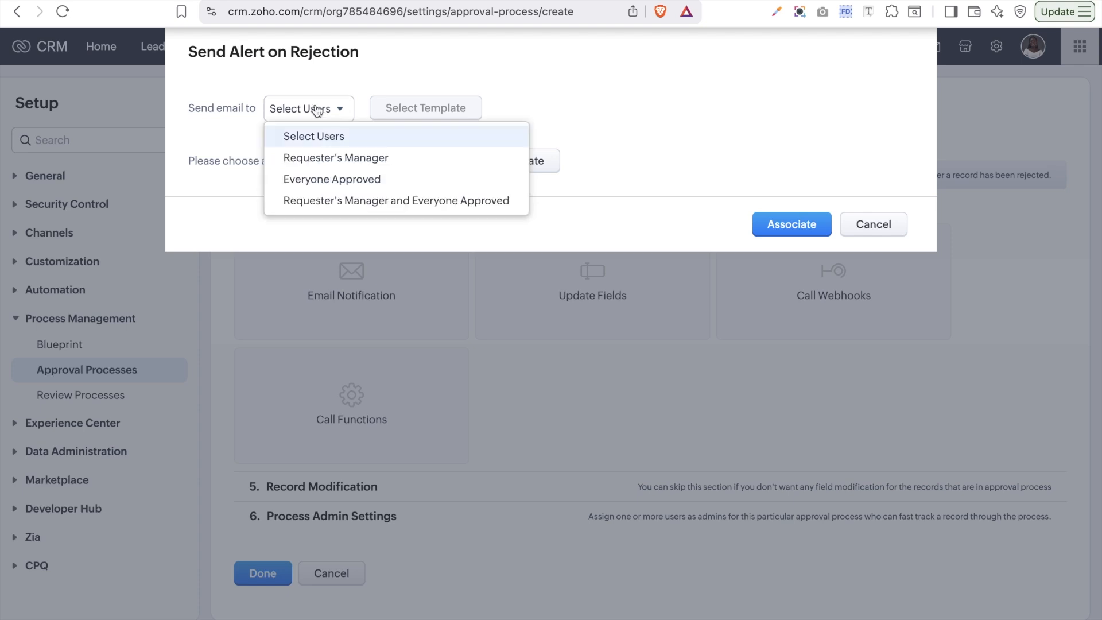
click(338, 136)
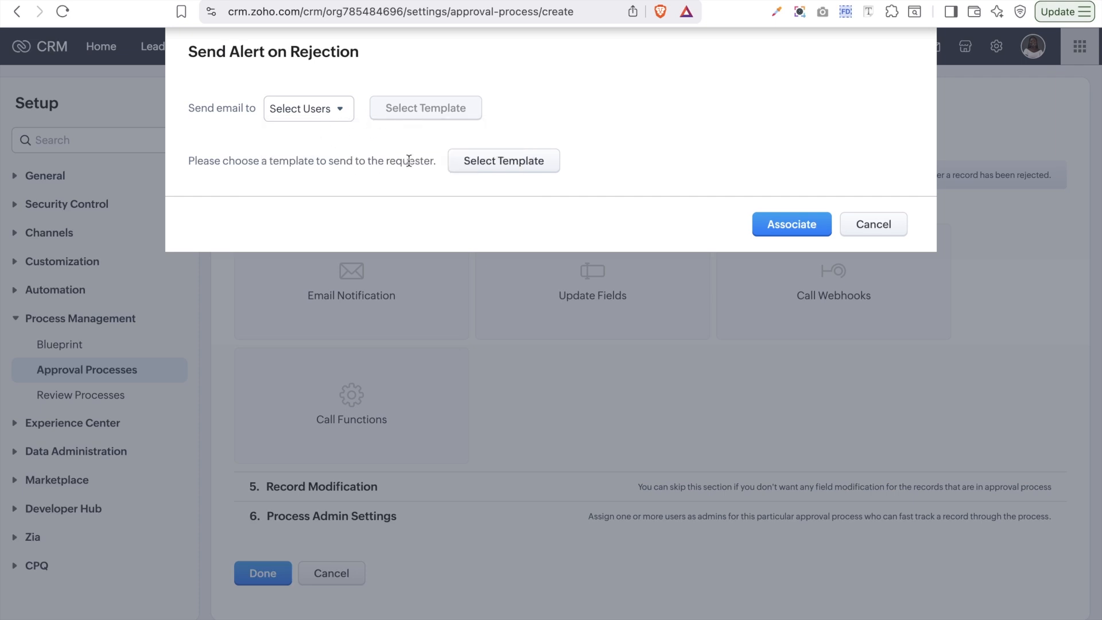
click(304, 124)
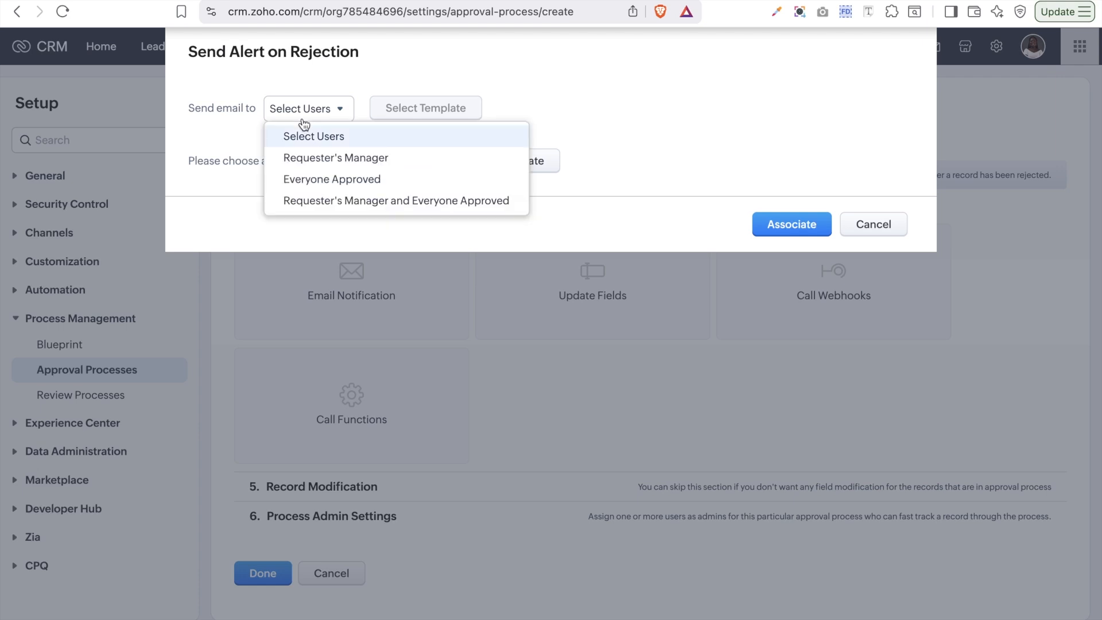
click(355, 181)
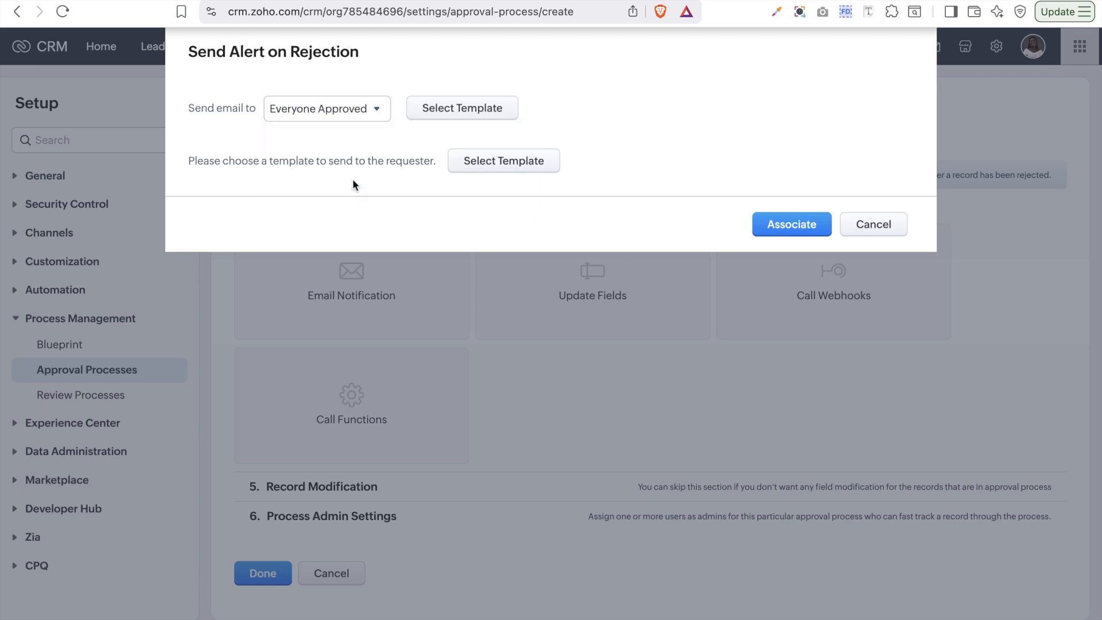
click(383, 110)
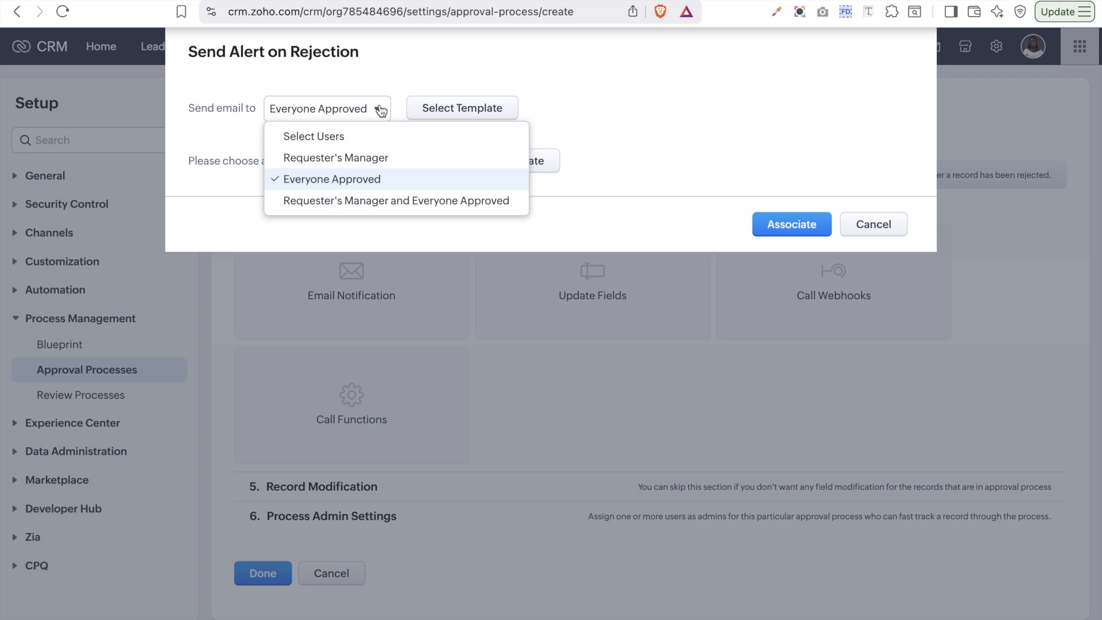
click(379, 200)
click(524, 163)
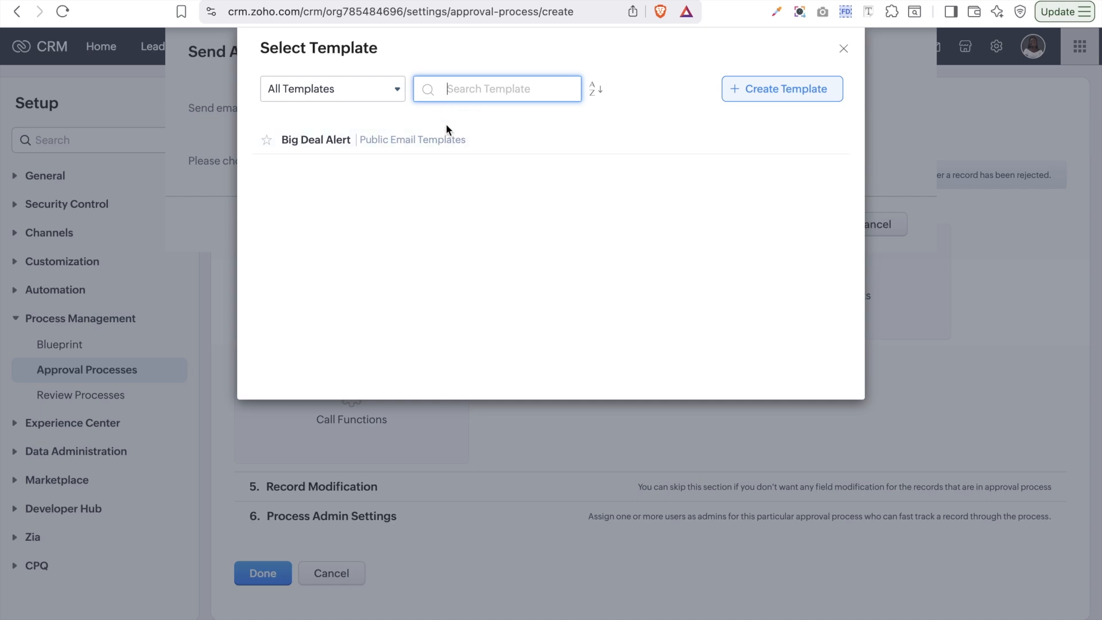
click(422, 137)
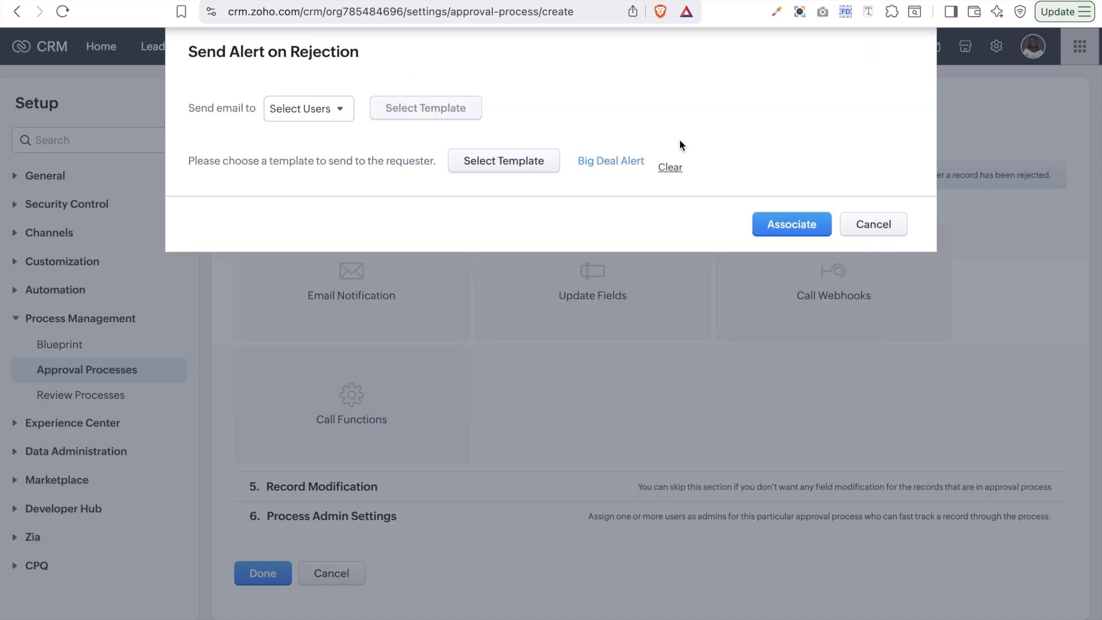
Step: Set the rejection email's recipients to Everyone Approved and choose the Big Deal Alert template for them
click(326, 111)
click(357, 182)
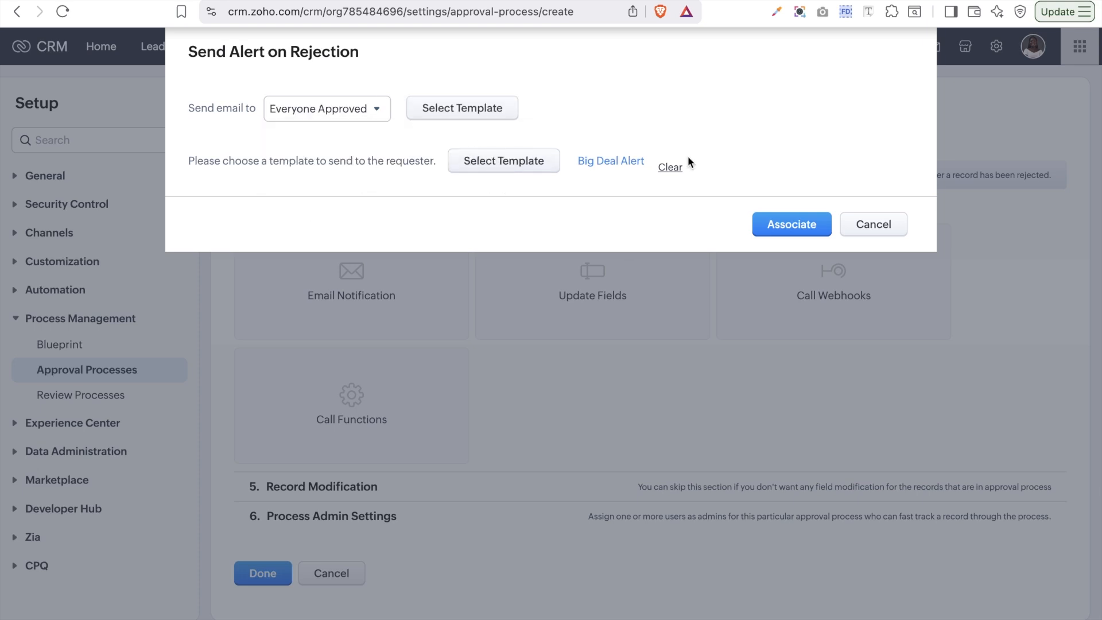
click(784, 224)
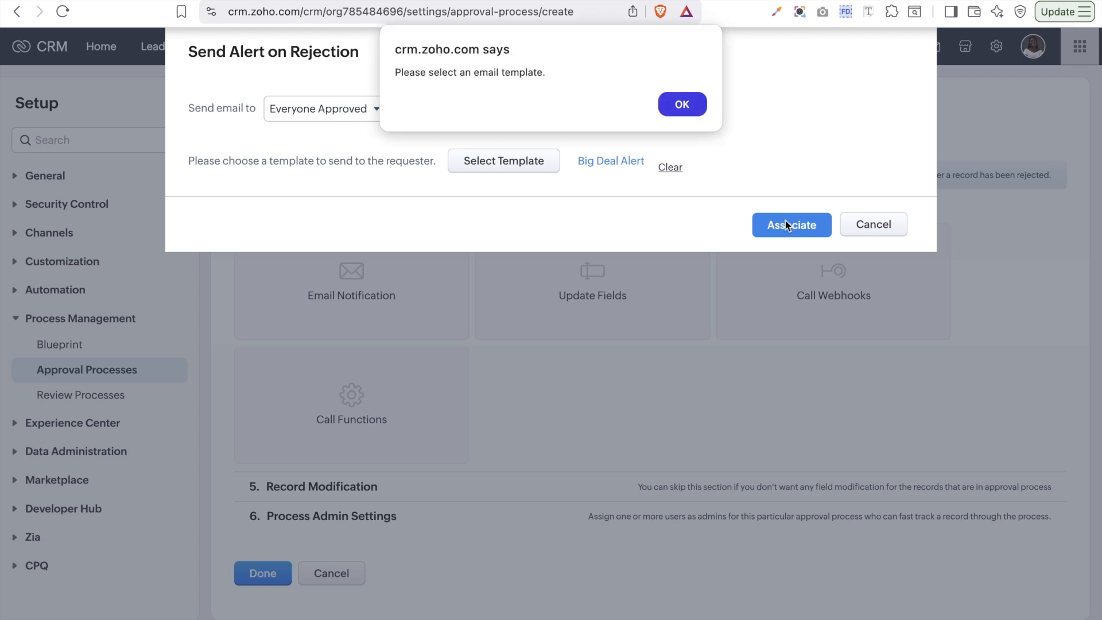
click(684, 103)
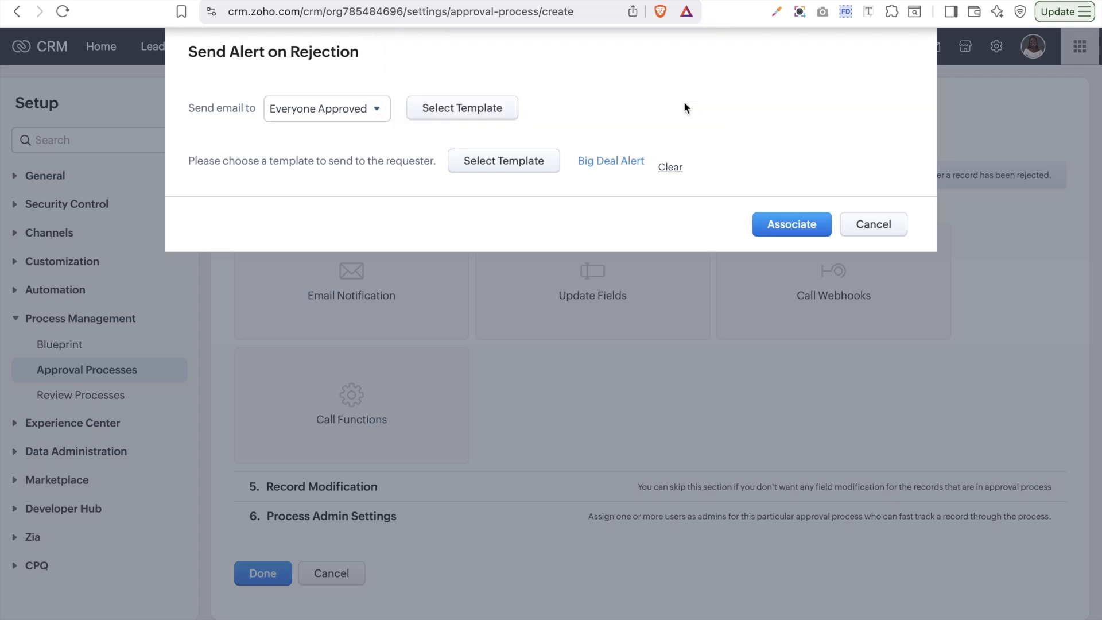
click(511, 166)
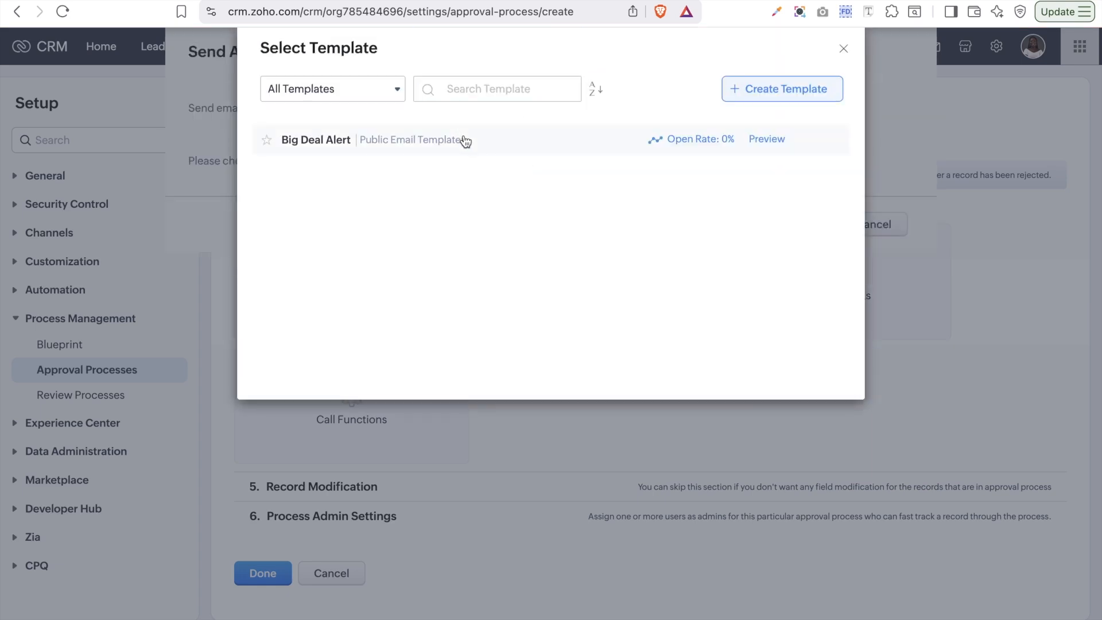
click(468, 140)
click(791, 224)
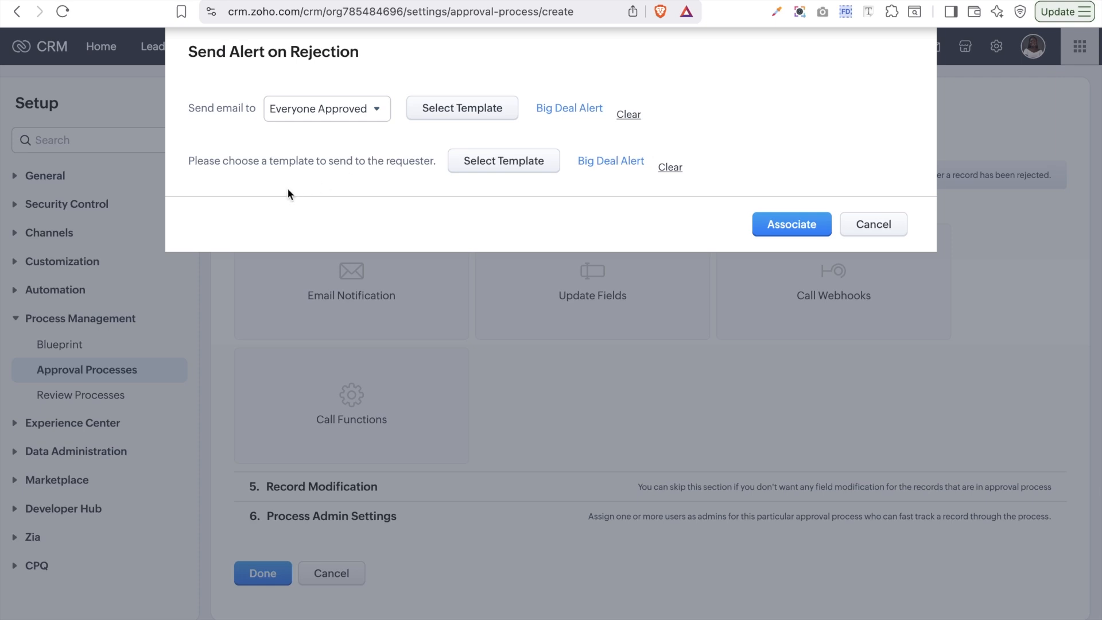
Step: Change the rejection email's recipients to Requester's Manager and Everyone Approved, clear the requester's template, and associate the notification
click(607, 165)
click(363, 115)
click(396, 201)
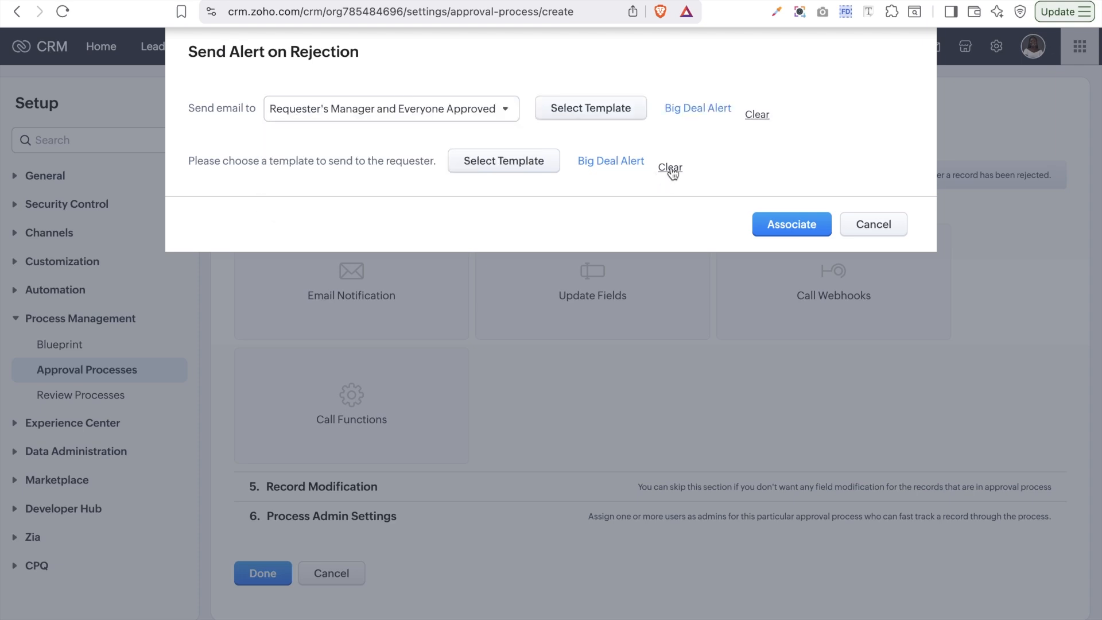
click(671, 169)
click(780, 225)
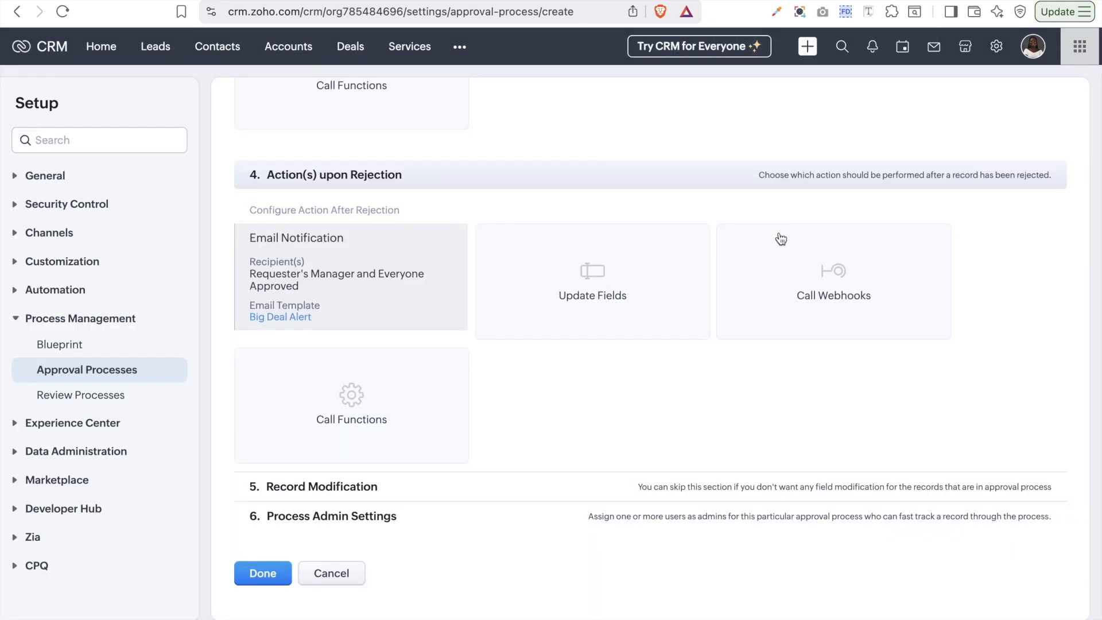
click(585, 288)
click(601, 108)
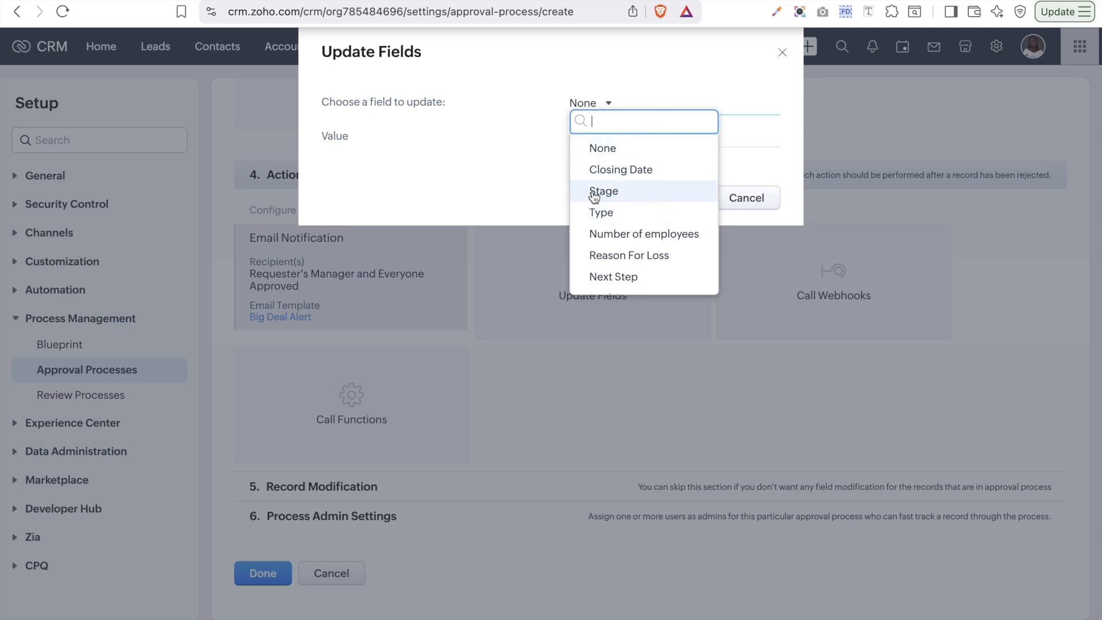
scroll(641, 242, down, 3)
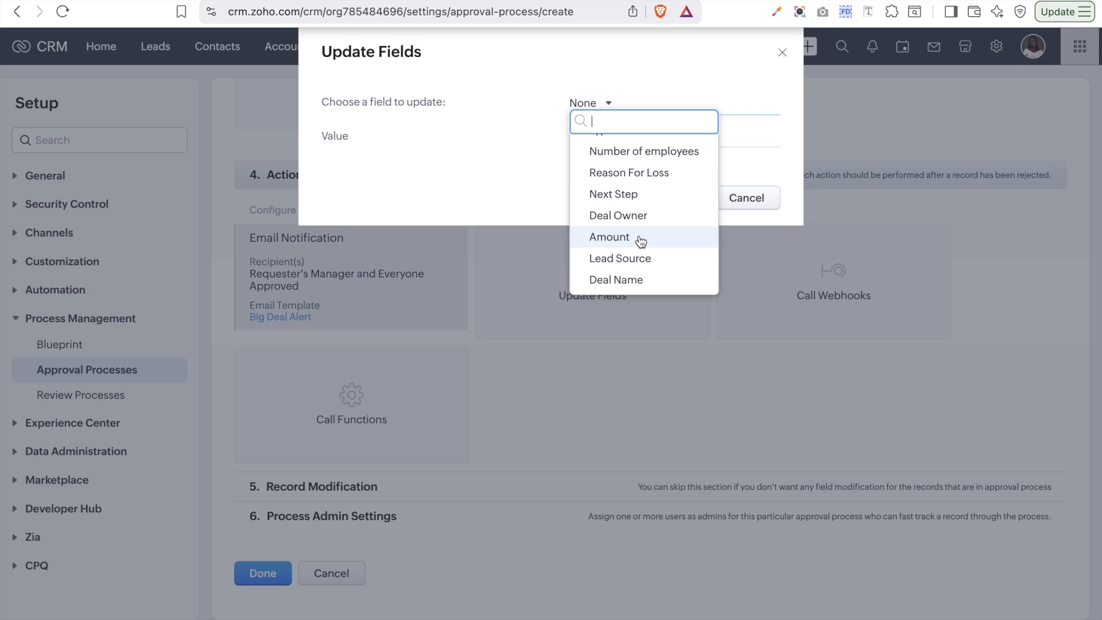
click(687, 374)
click(758, 196)
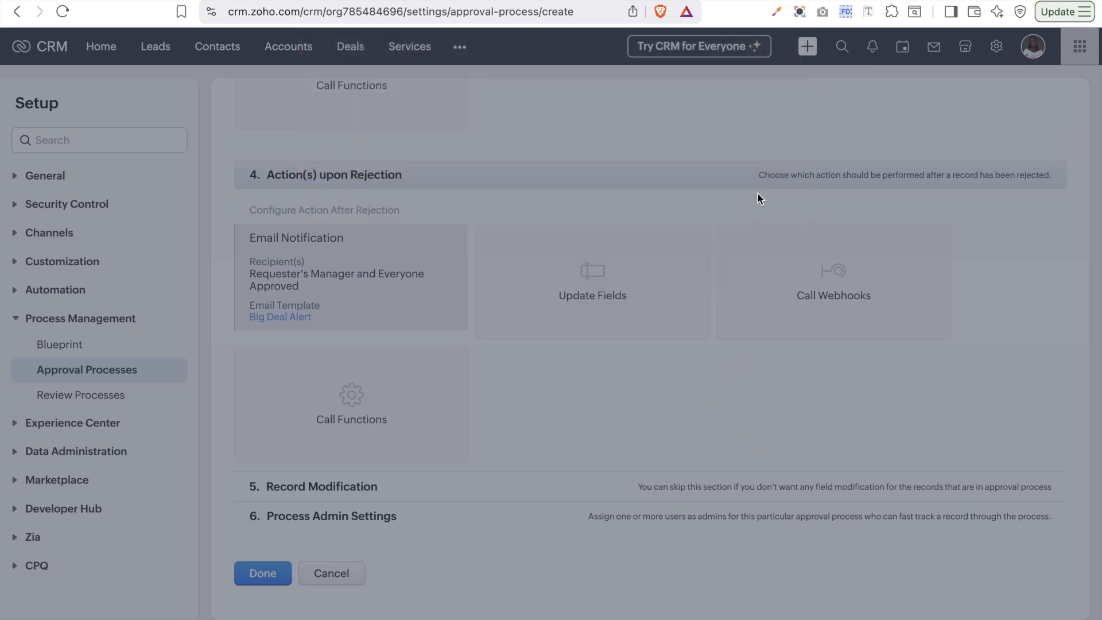
Step: In Record Modification, limit Stage 1 editing while waiting for approval to Specific Fields
mouse_move(381, 328)
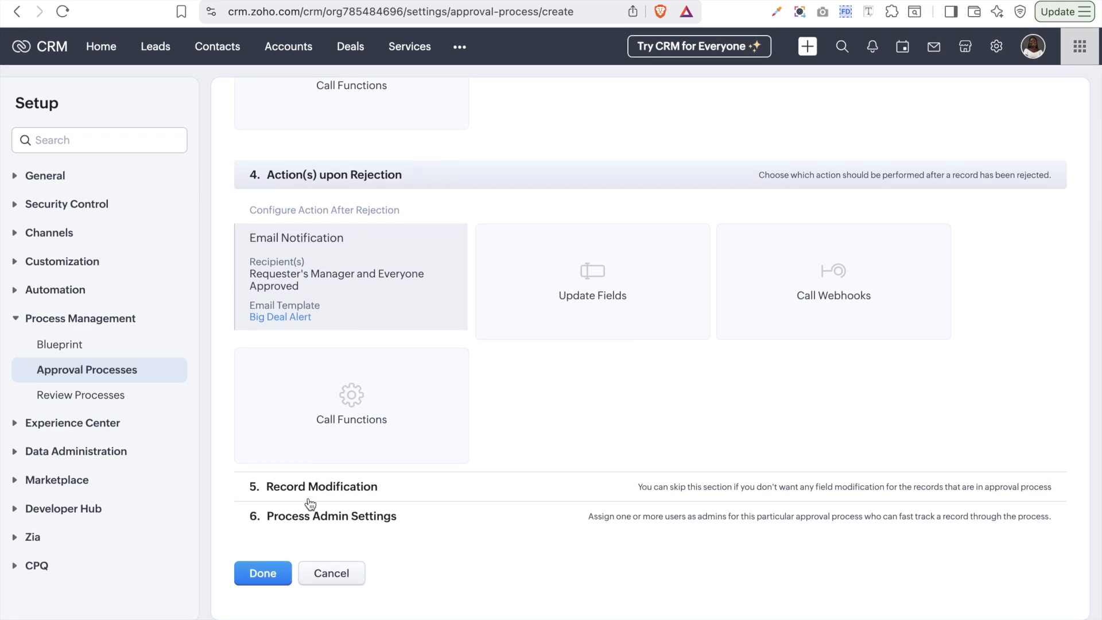
click(316, 493)
scroll(321, 494, down, 4)
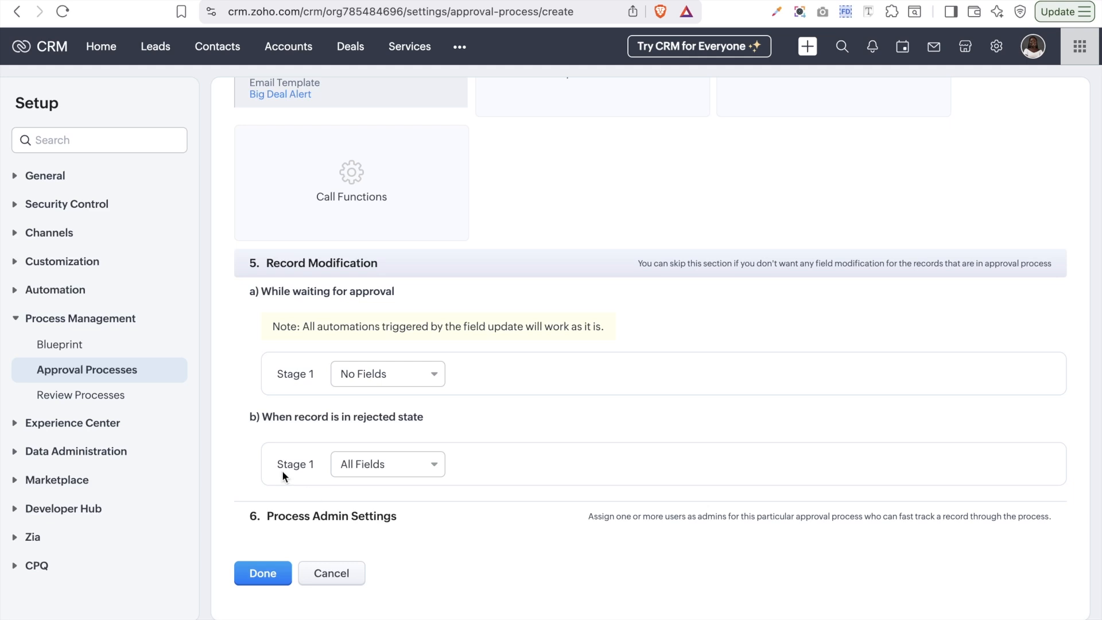
click(372, 379)
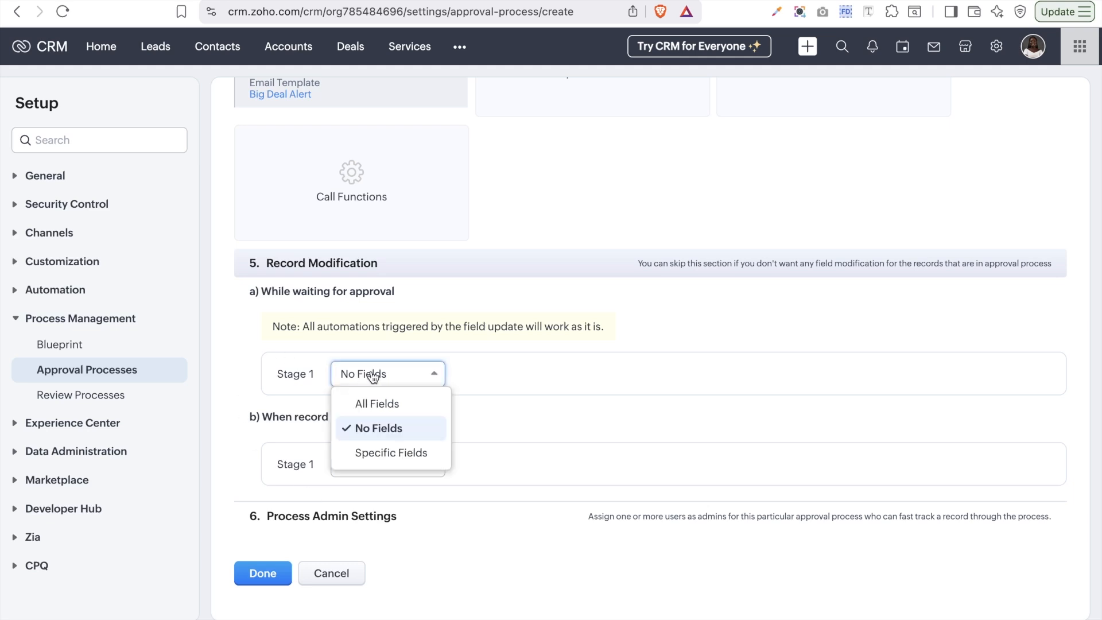
click(381, 453)
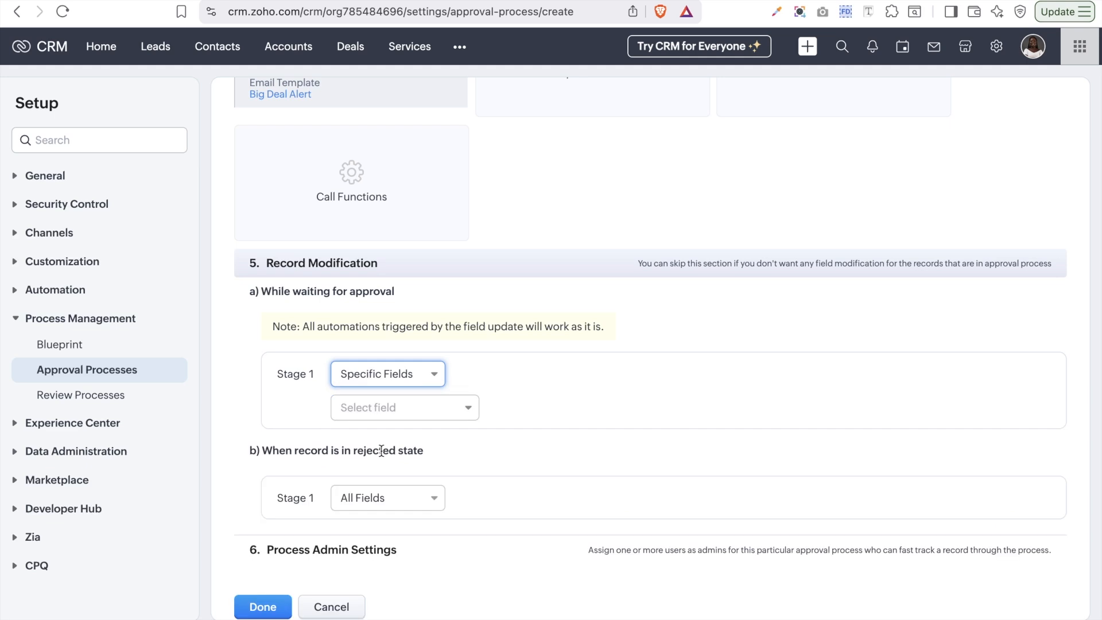
Step: Add Account Name, Contact Name and Deal Name to the Stage 1 fields that can be modified while waiting for approval
click(419, 407)
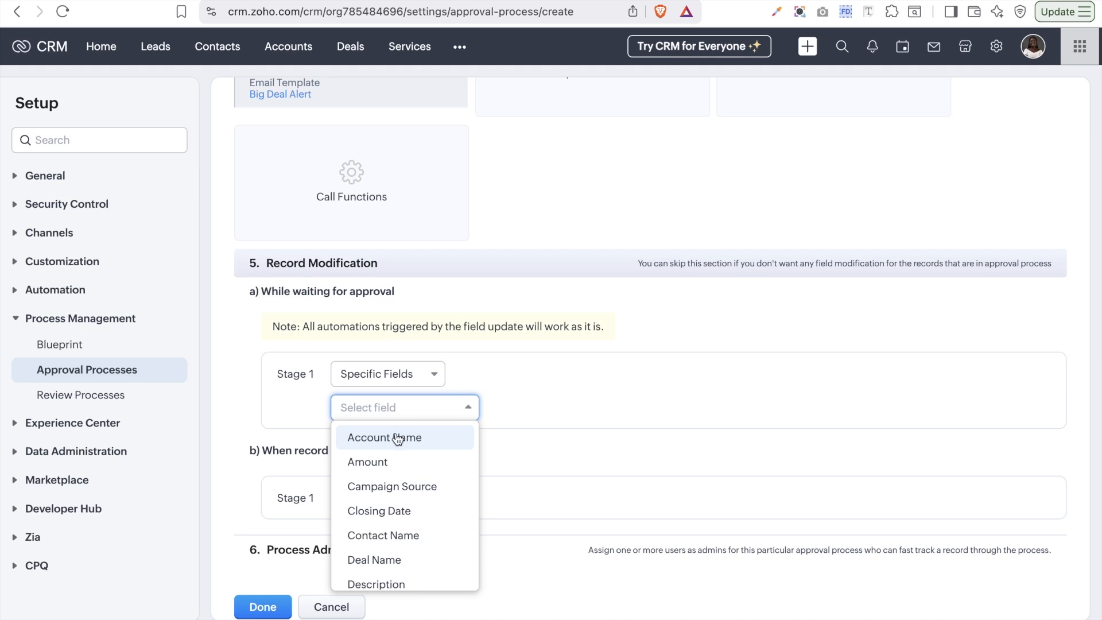
right_click(396, 438)
key(Escape)
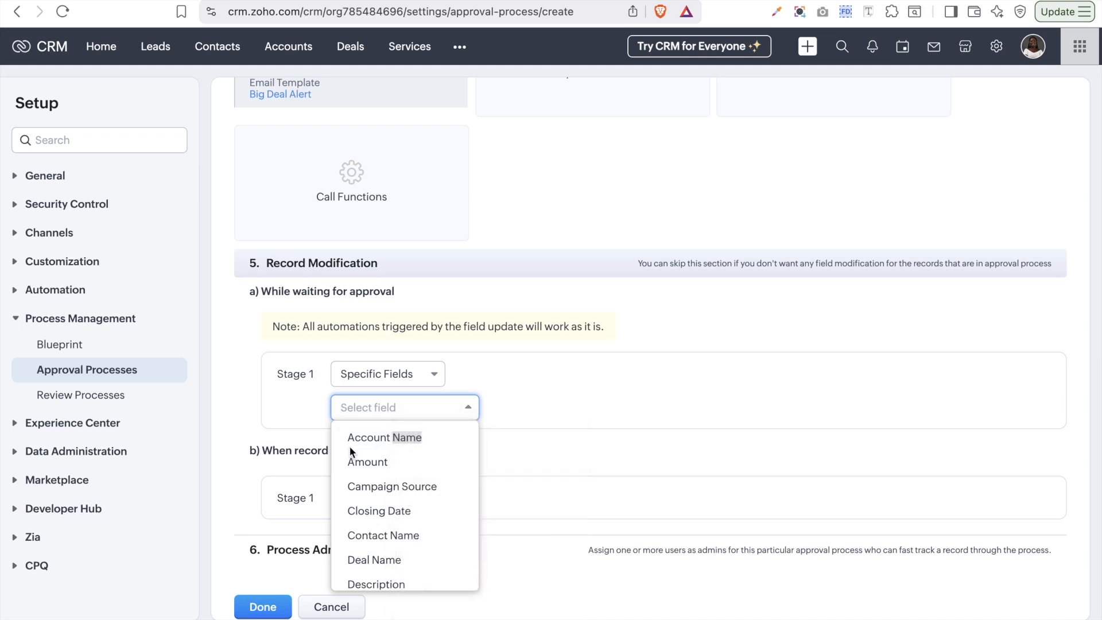
click(376, 438)
click(397, 510)
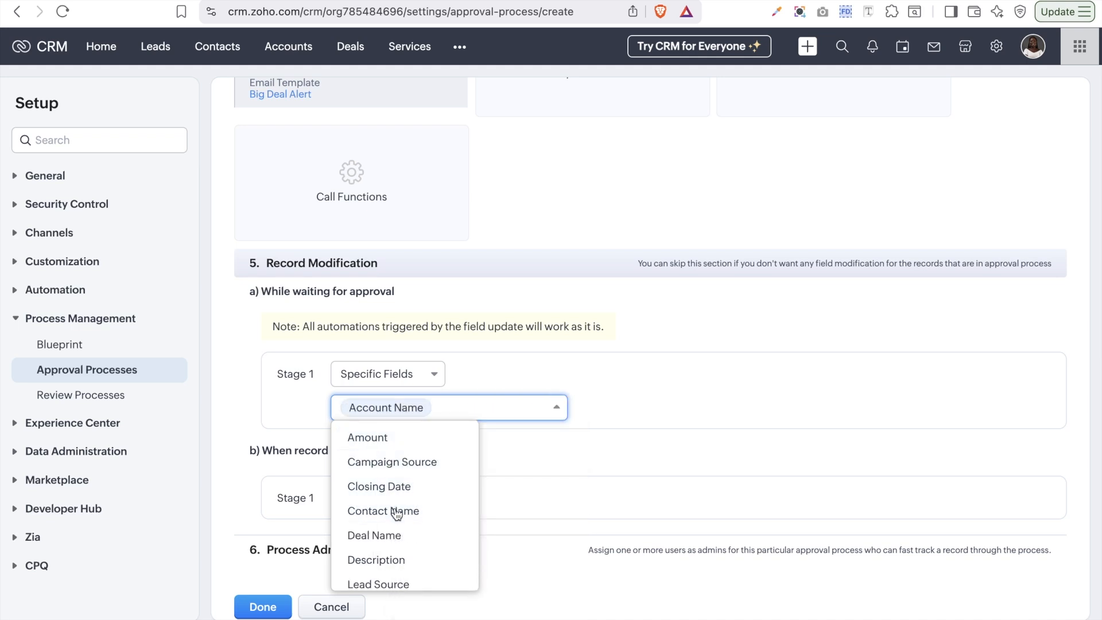
click(396, 510)
scroll(396, 510, down, 3)
scroll(367, 511, up, 3)
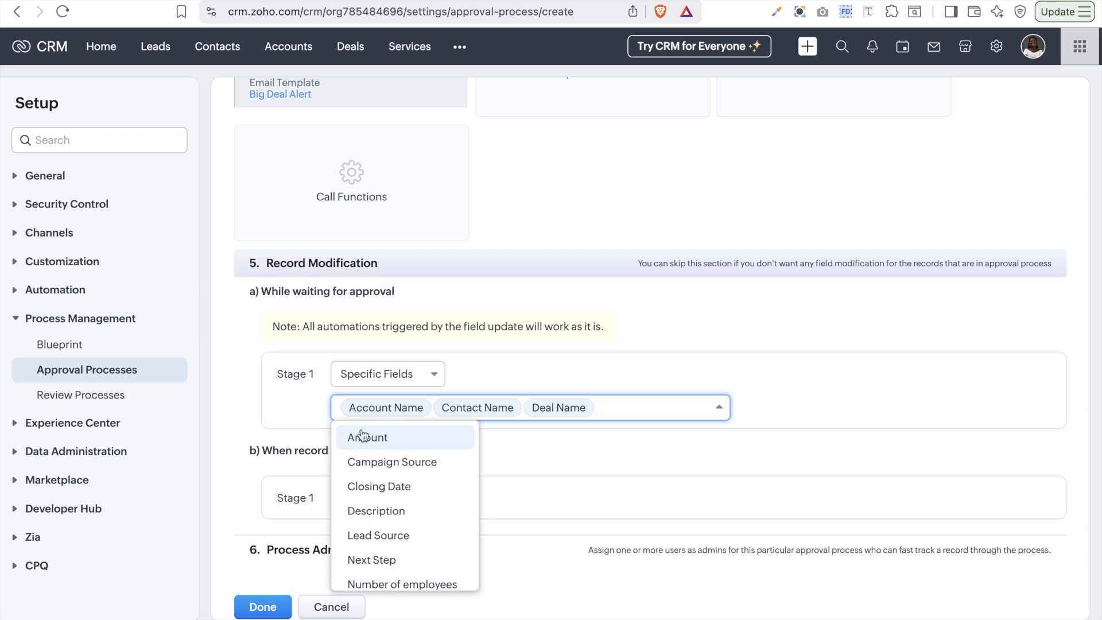
Step: Add Probability (%), Reason For Loss and Stage to the Stage 1 fields that can be modified while waiting for approval
scroll(396, 531, down, 2)
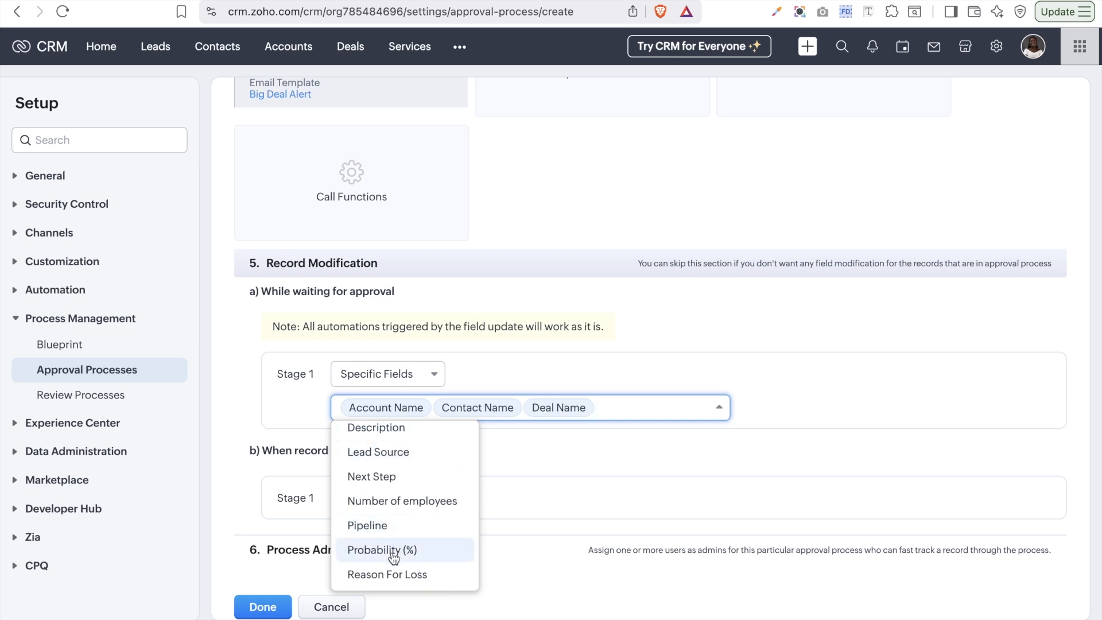
click(394, 556)
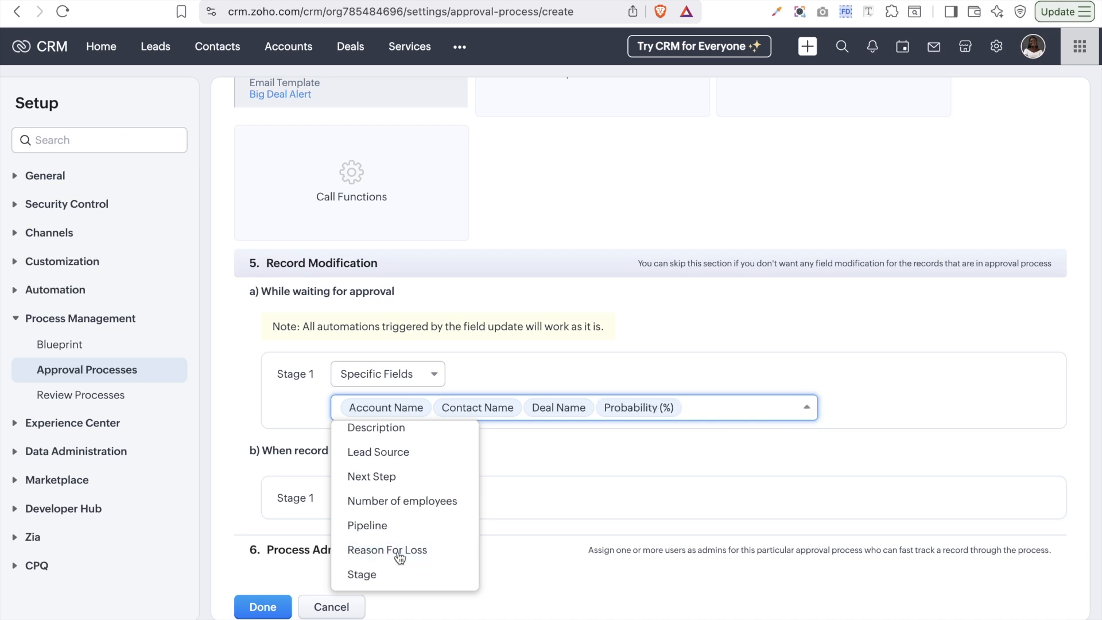
click(397, 560)
click(391, 560)
click(635, 464)
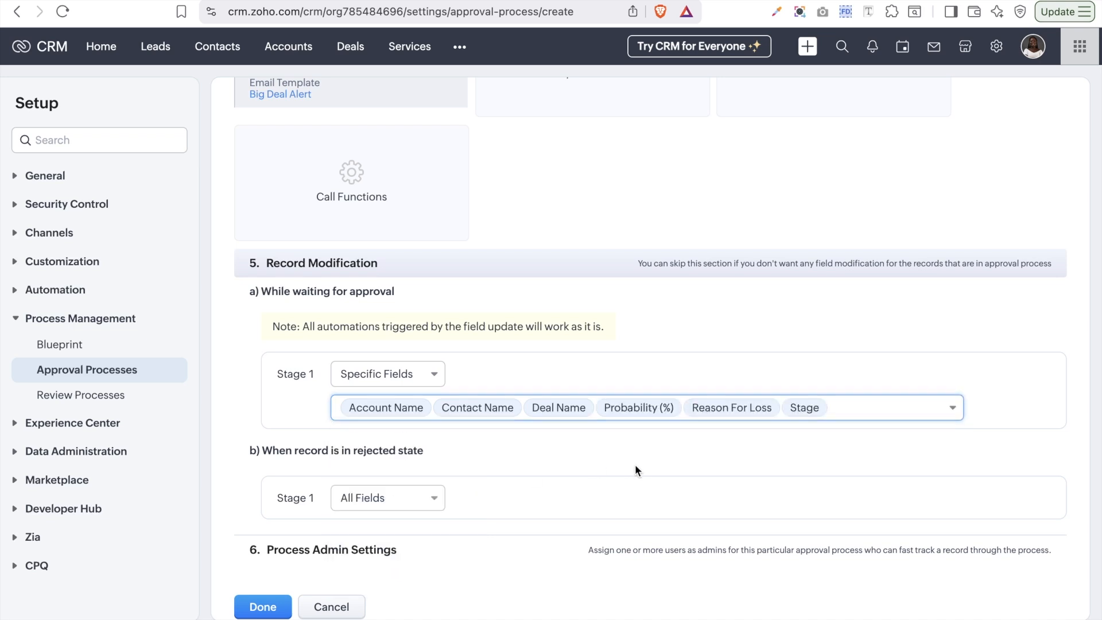
Step: In Record Modification, limit Stage 1 editing in the rejected state to Specific Fields
scroll(635, 464, down, 1)
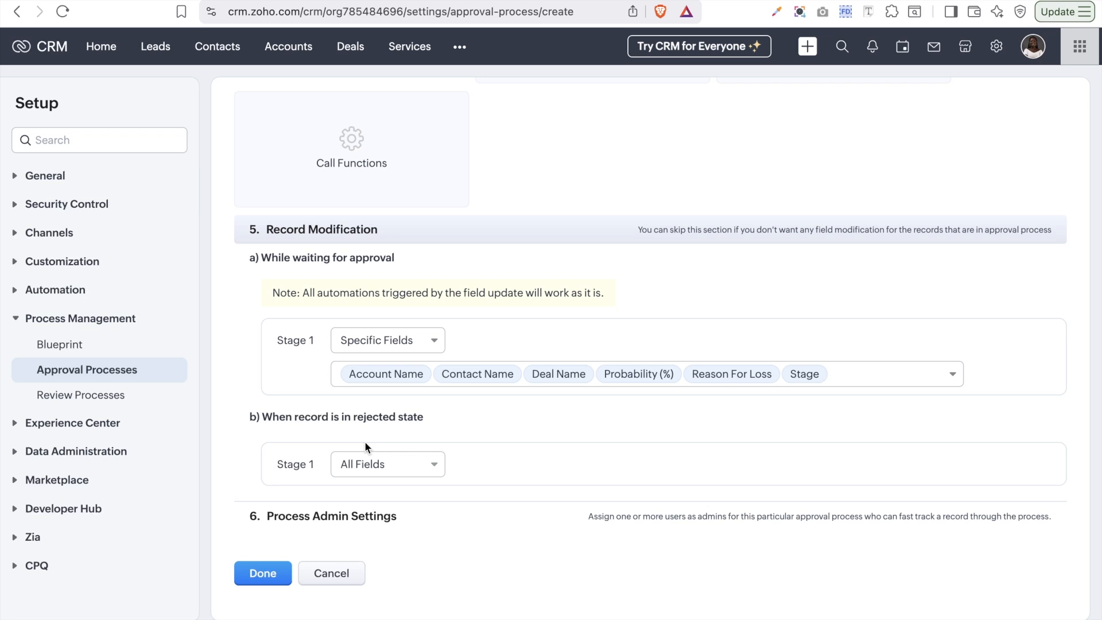
click(378, 477)
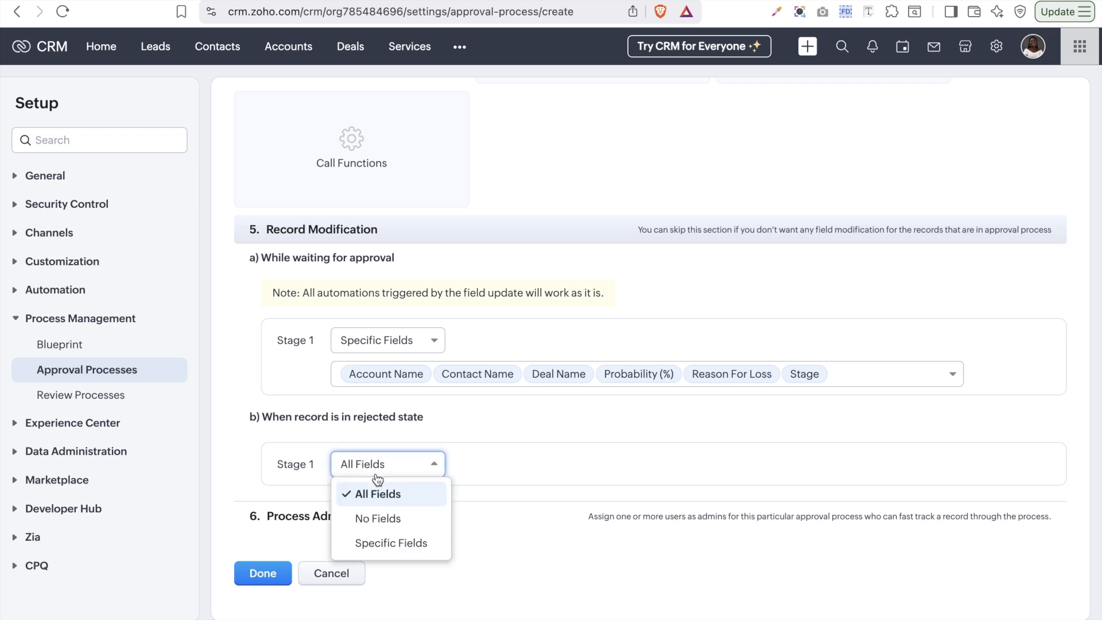
click(382, 547)
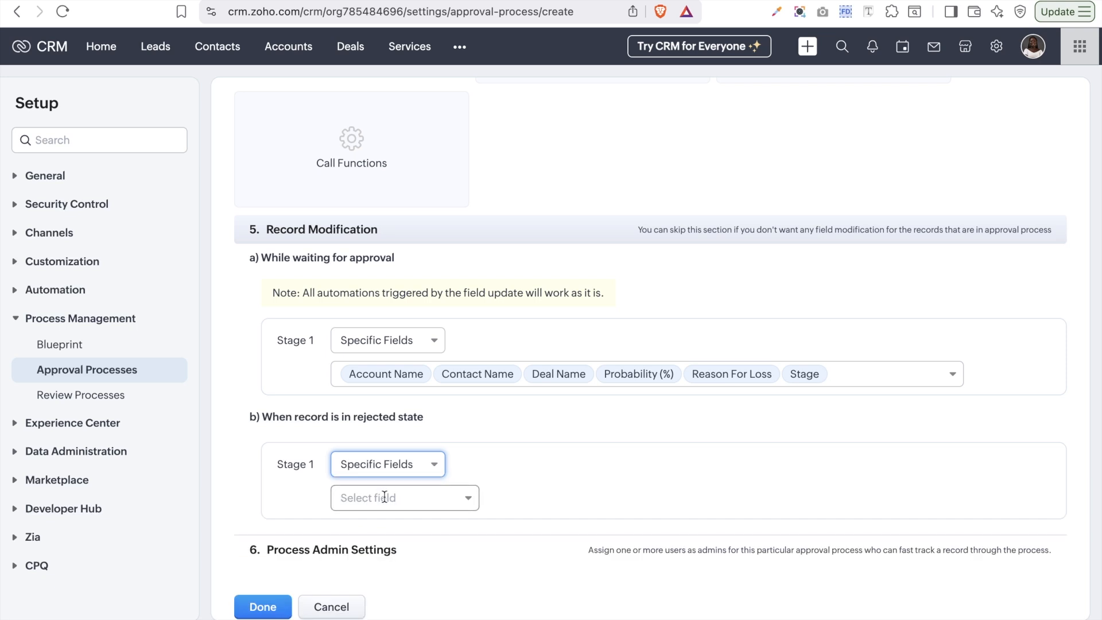
click(399, 470)
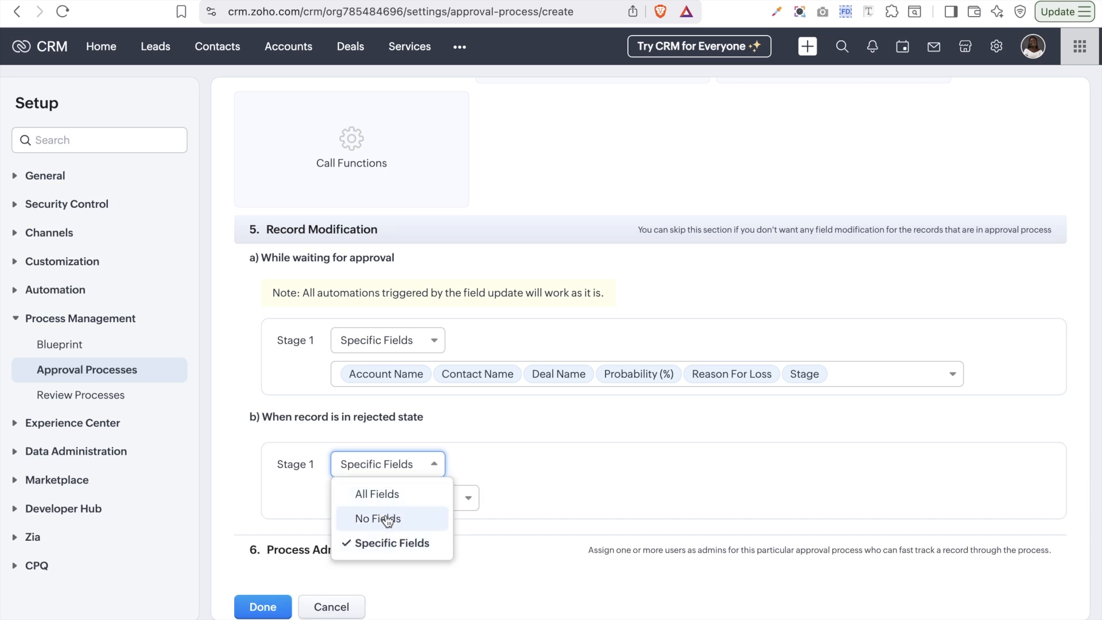
click(467, 498)
click(527, 485)
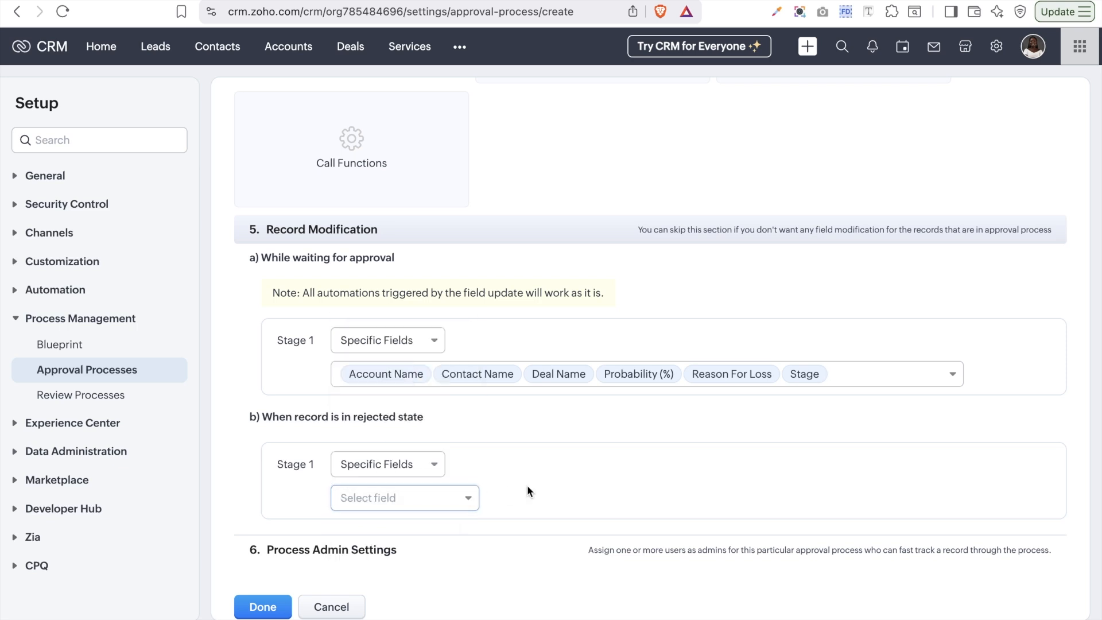
Step: Set Stage 1 editing while waiting for approval to No Fields
click(402, 464)
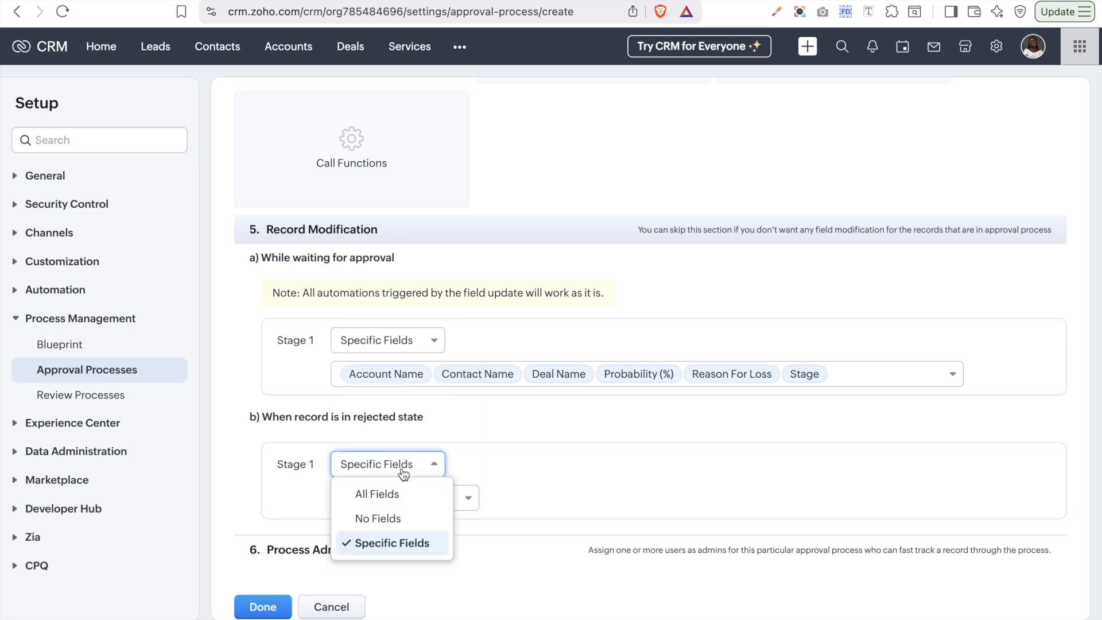
click(393, 344)
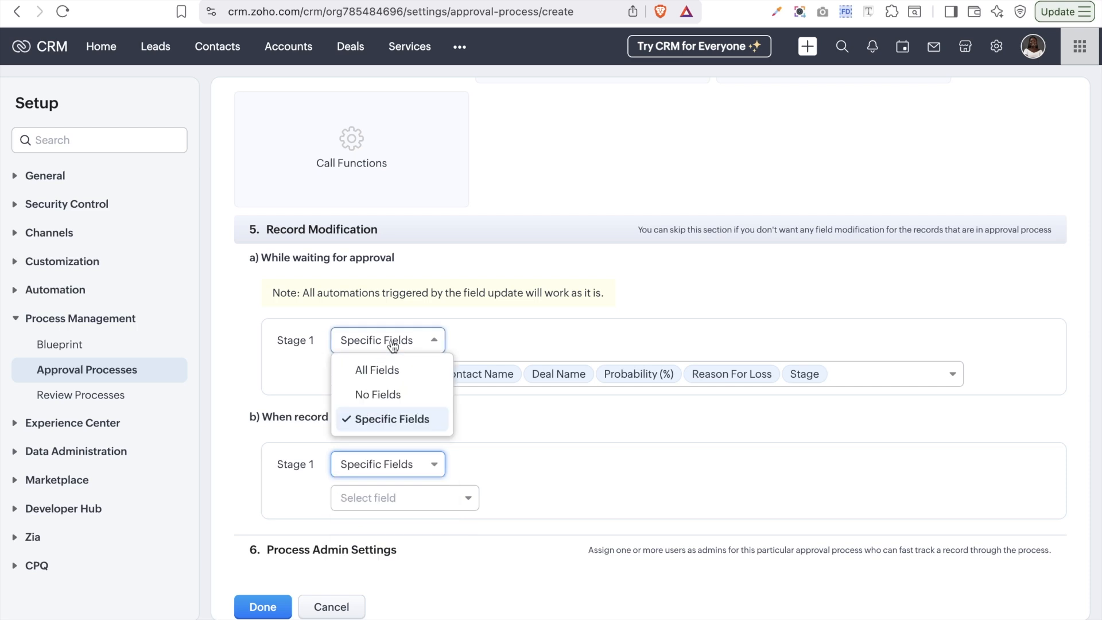
click(373, 394)
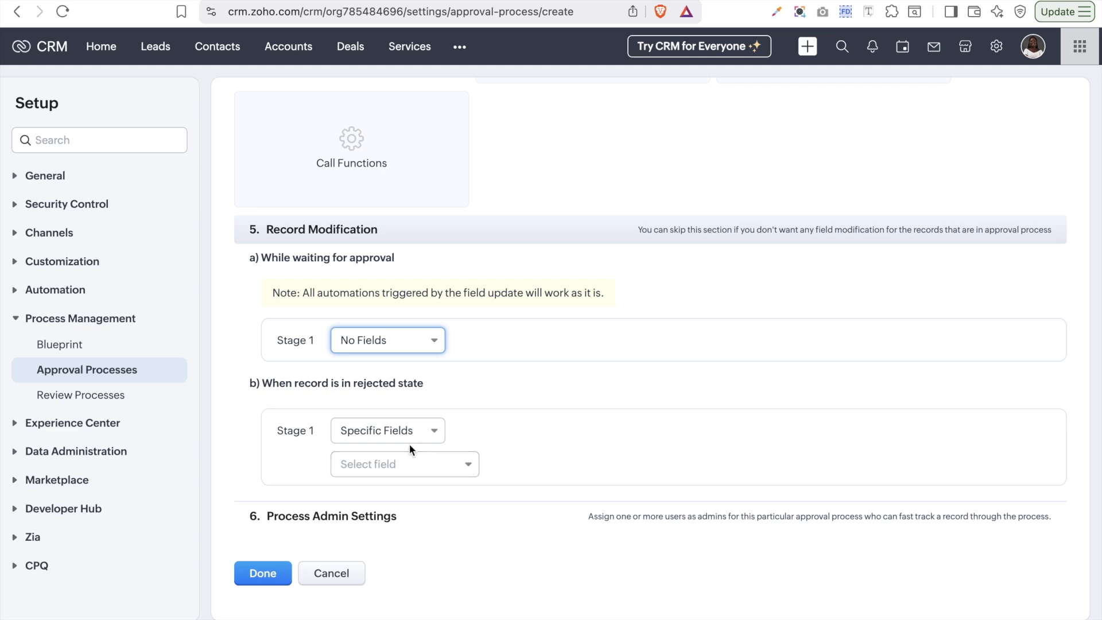
Step: Add Account Name, Amount, Contact Name and Lead Source as the Stage 1 fields that can be modified in the rejected state
click(406, 463)
scroll(409, 570, down, 5)
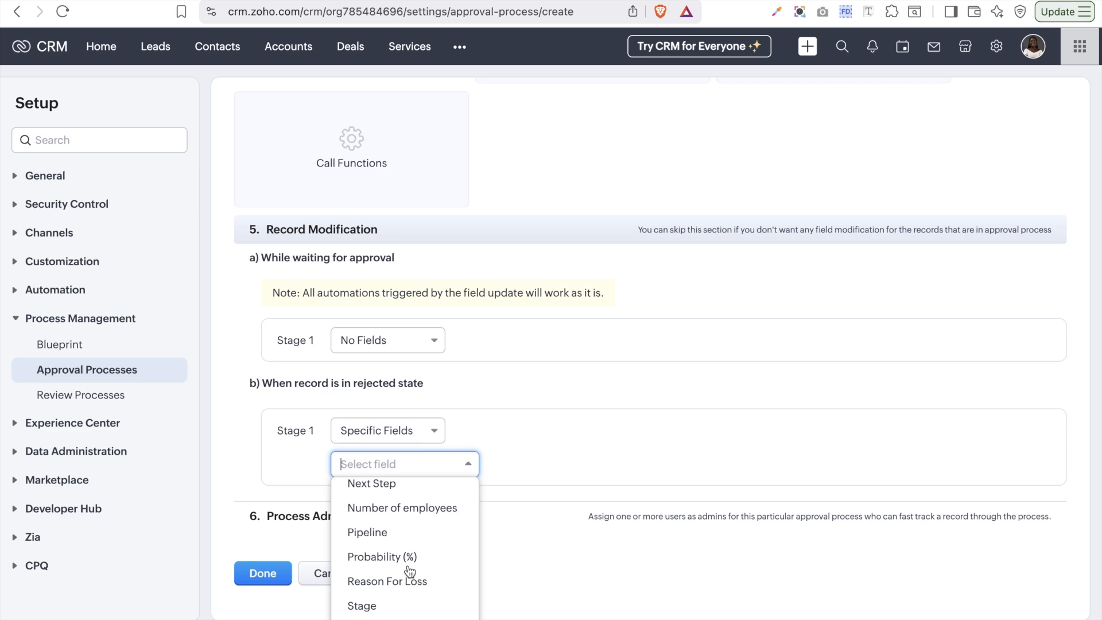
scroll(410, 571, up, 4)
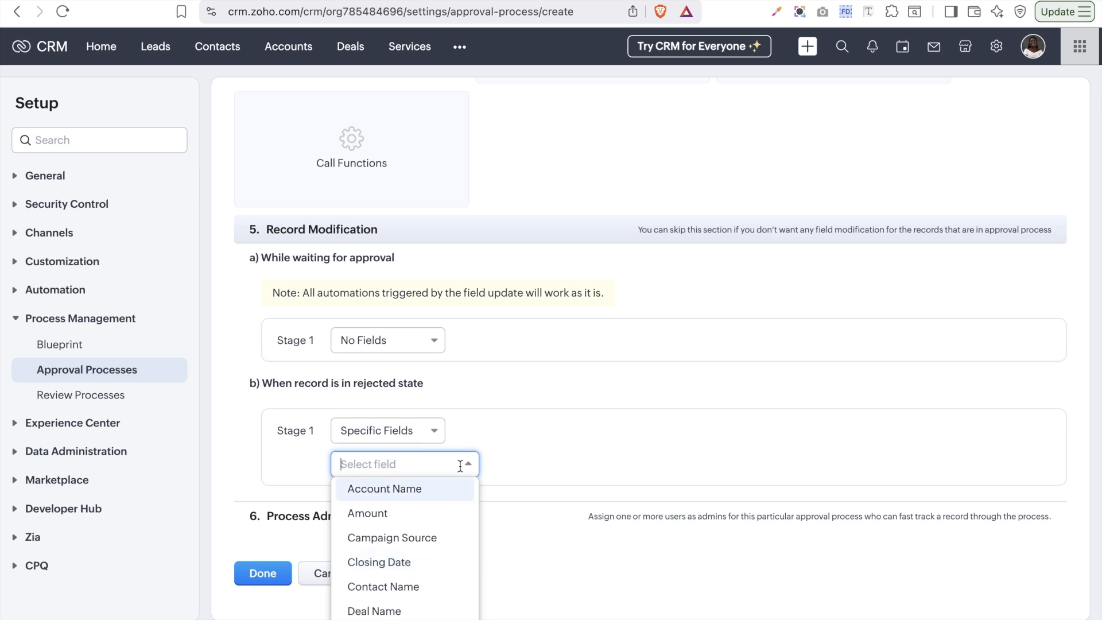
click(426, 494)
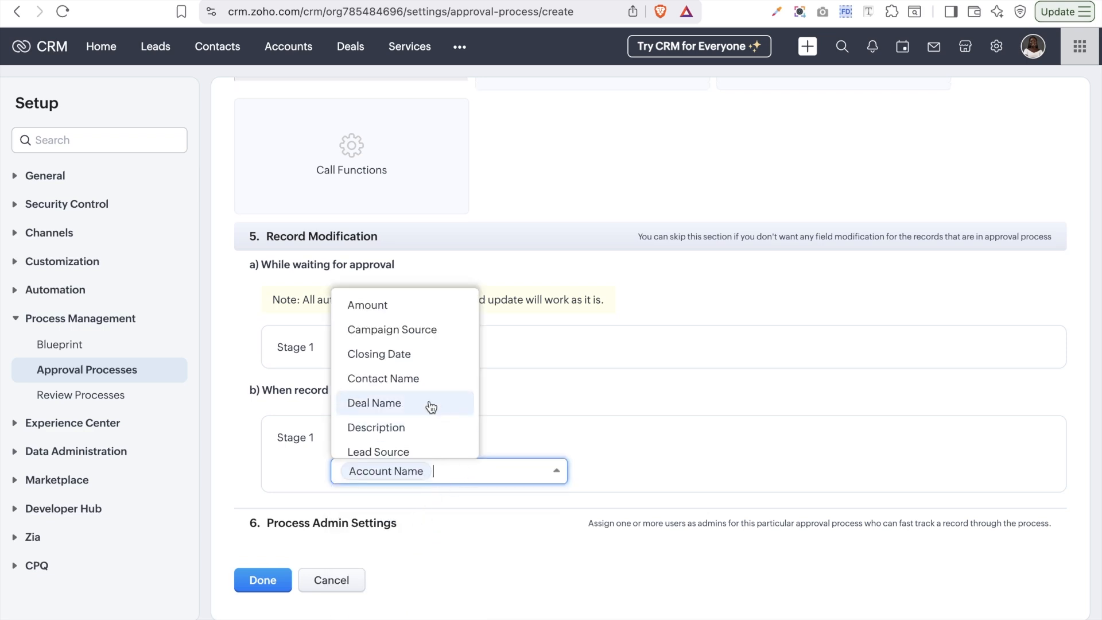
click(391, 310)
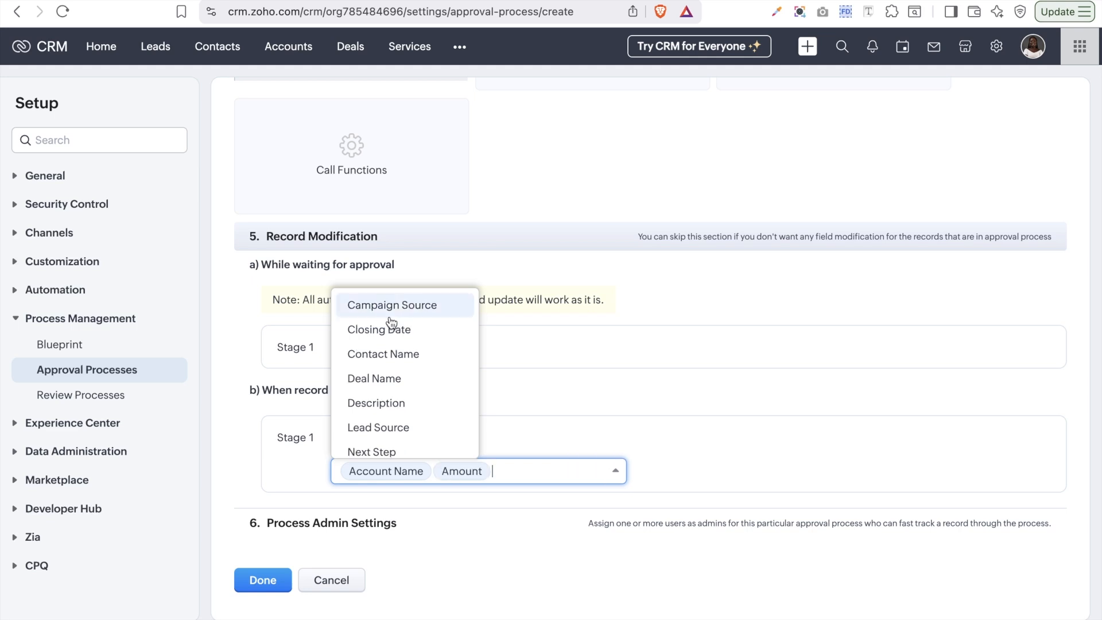
click(407, 357)
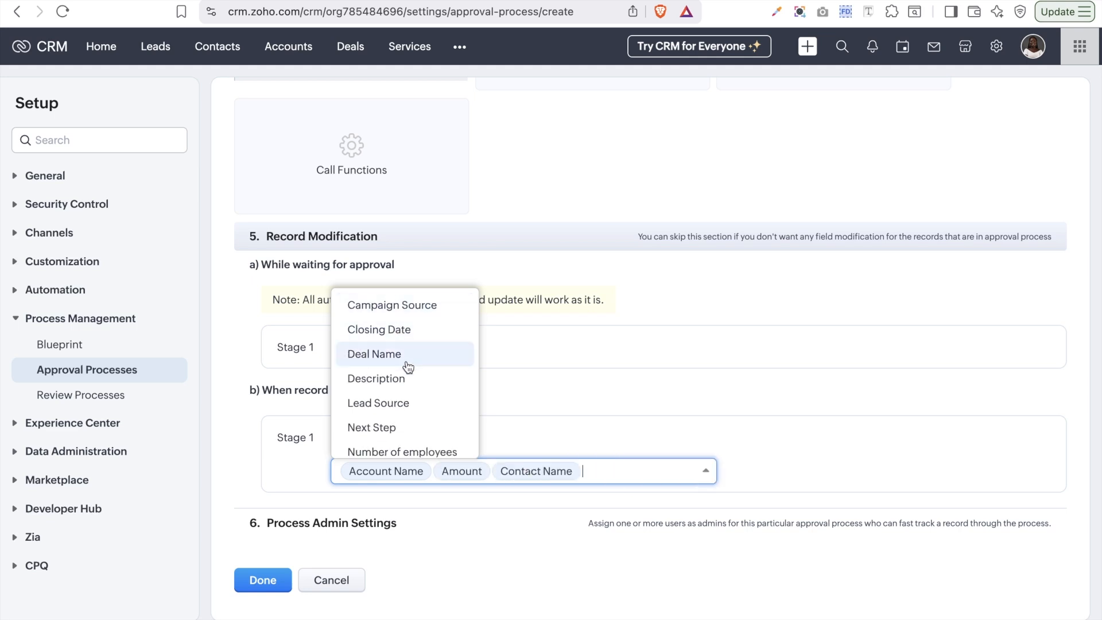
click(404, 402)
Step: Expand Process Admin Settings and enable adding process admins to this approval process
click(452, 540)
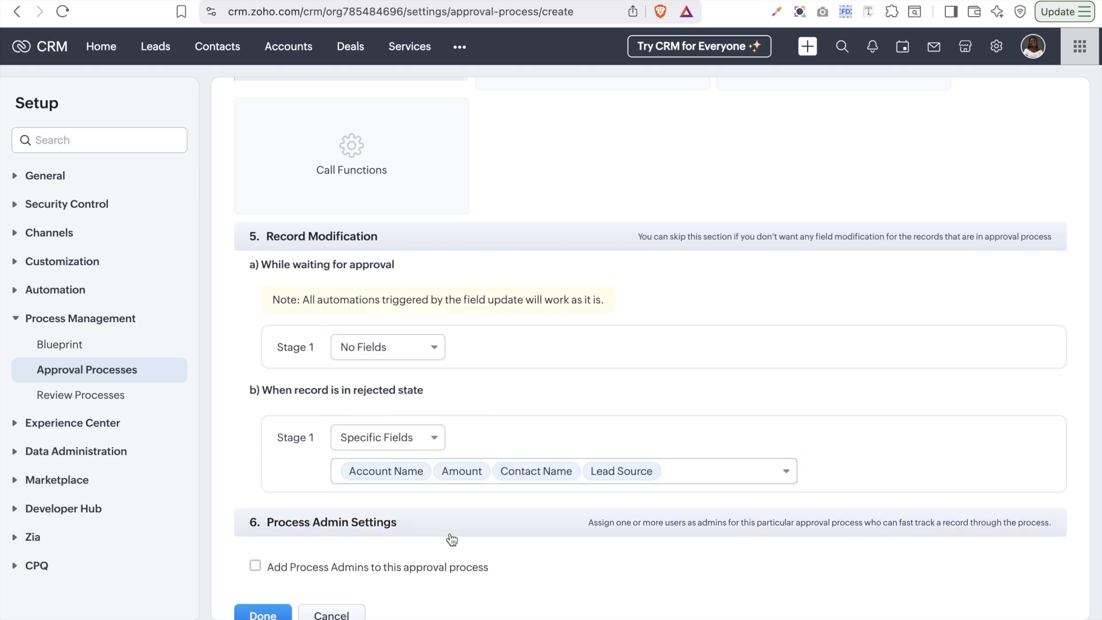
scroll(451, 537, down, 1)
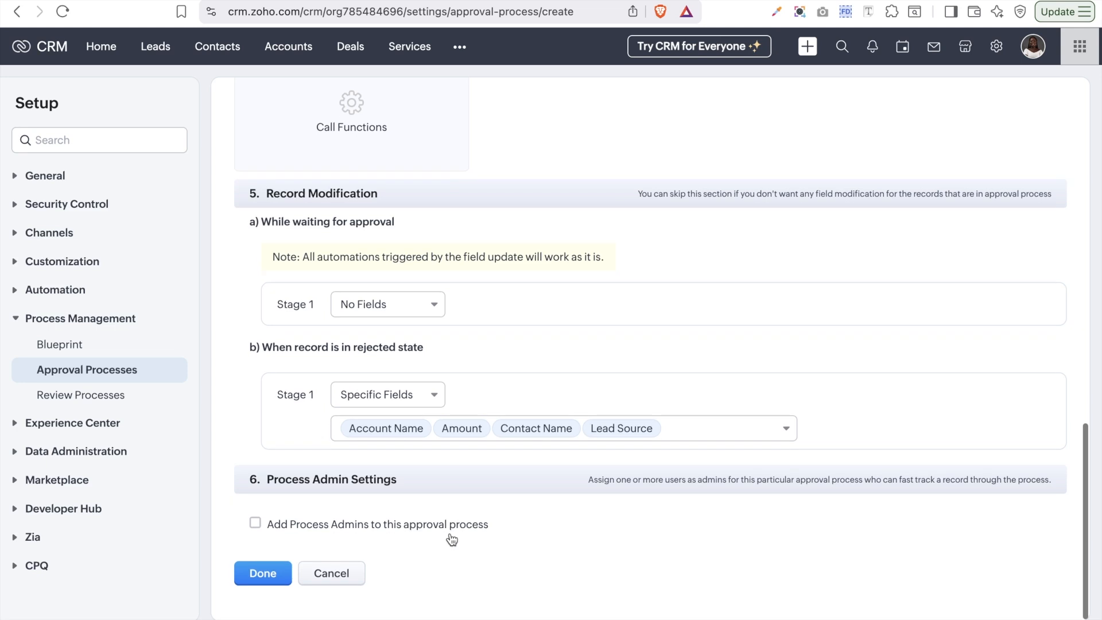
click(347, 528)
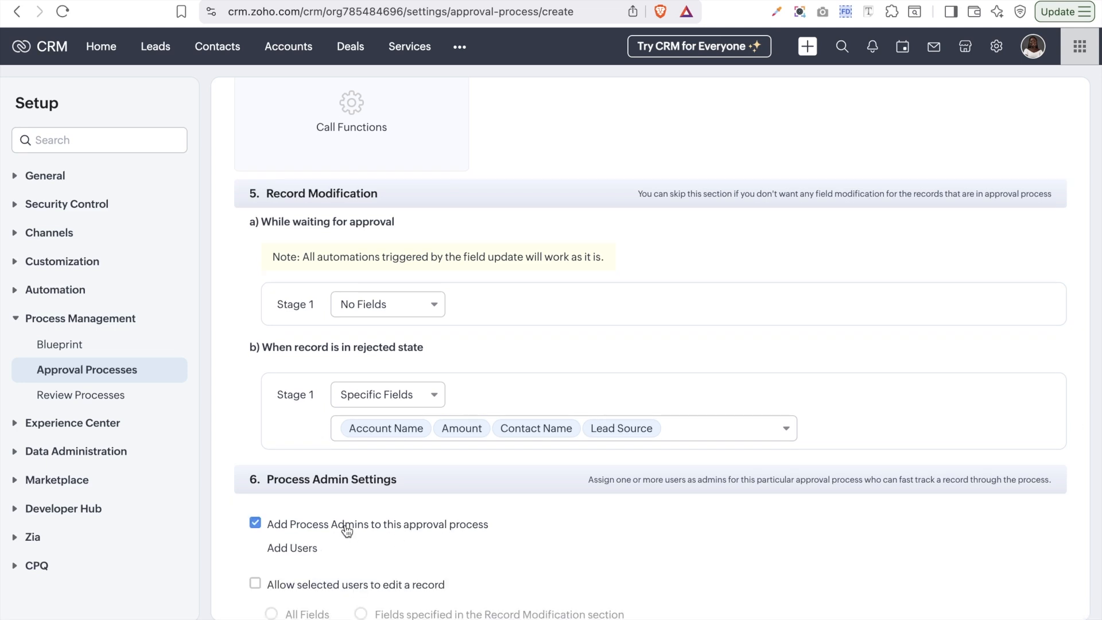
scroll(345, 528, down, 3)
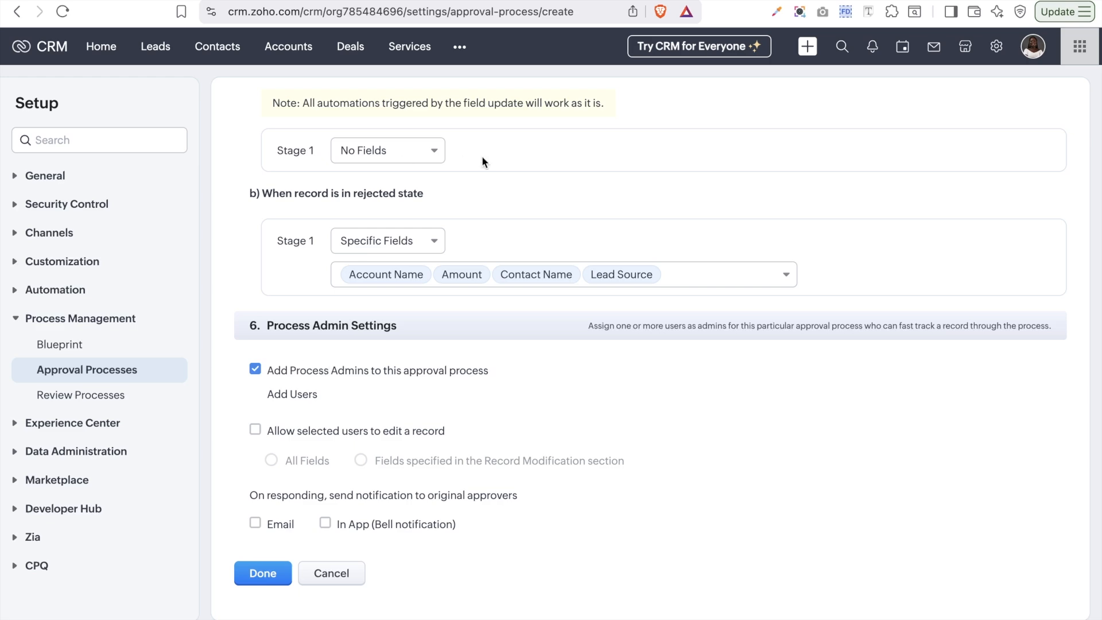
scroll(488, 293, up, 8)
scroll(488, 292, up, 10)
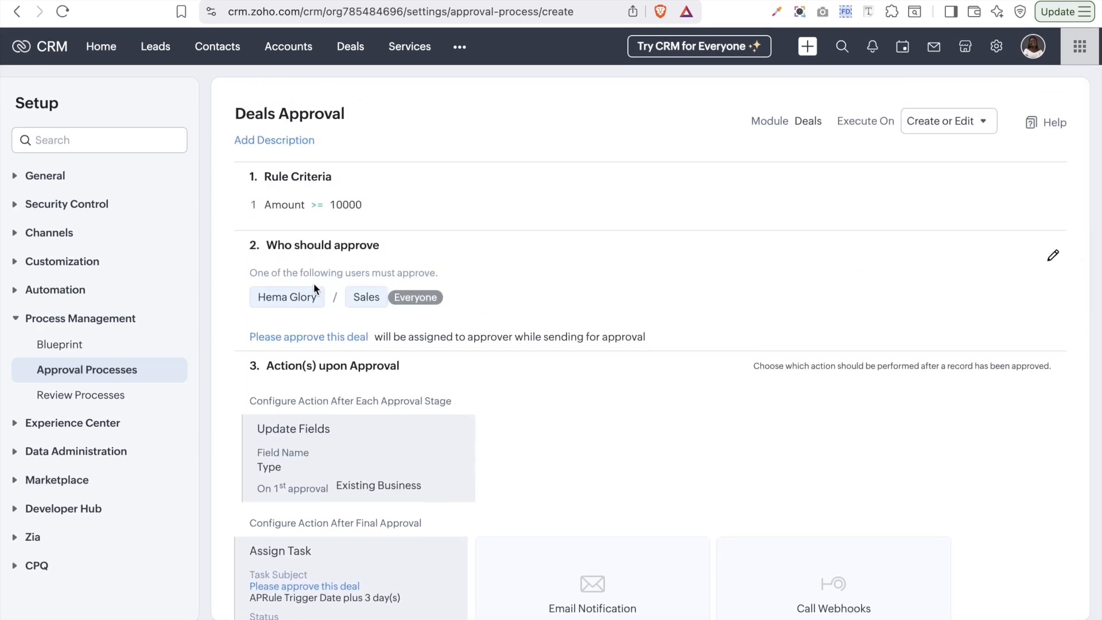
scroll(425, 491, down, 20)
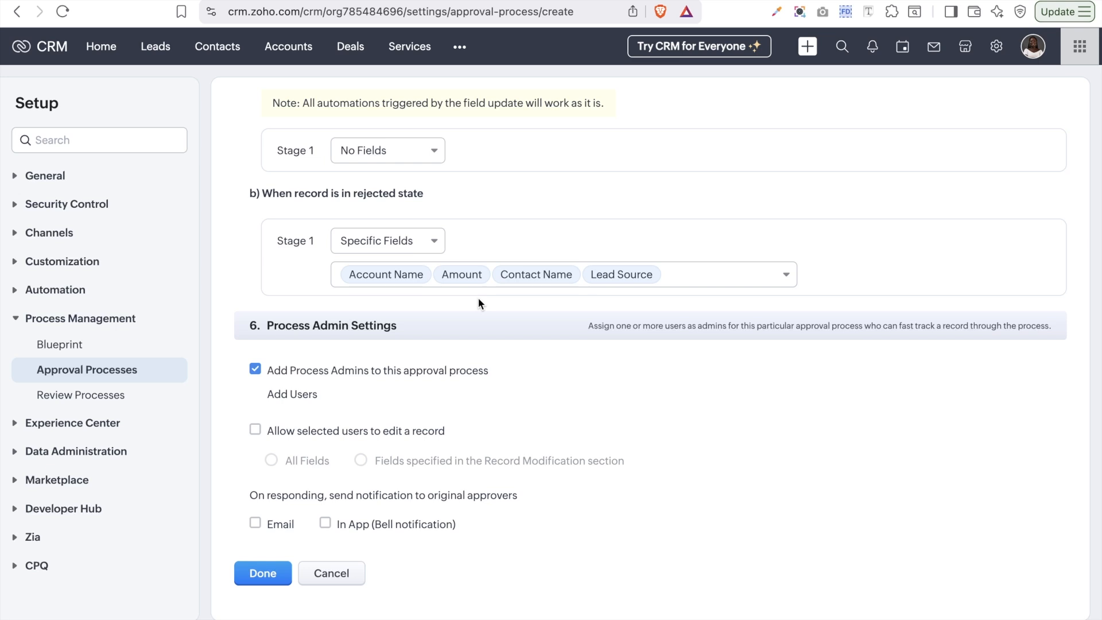
Step: Assign the available user as process admin and save the selection
click(315, 438)
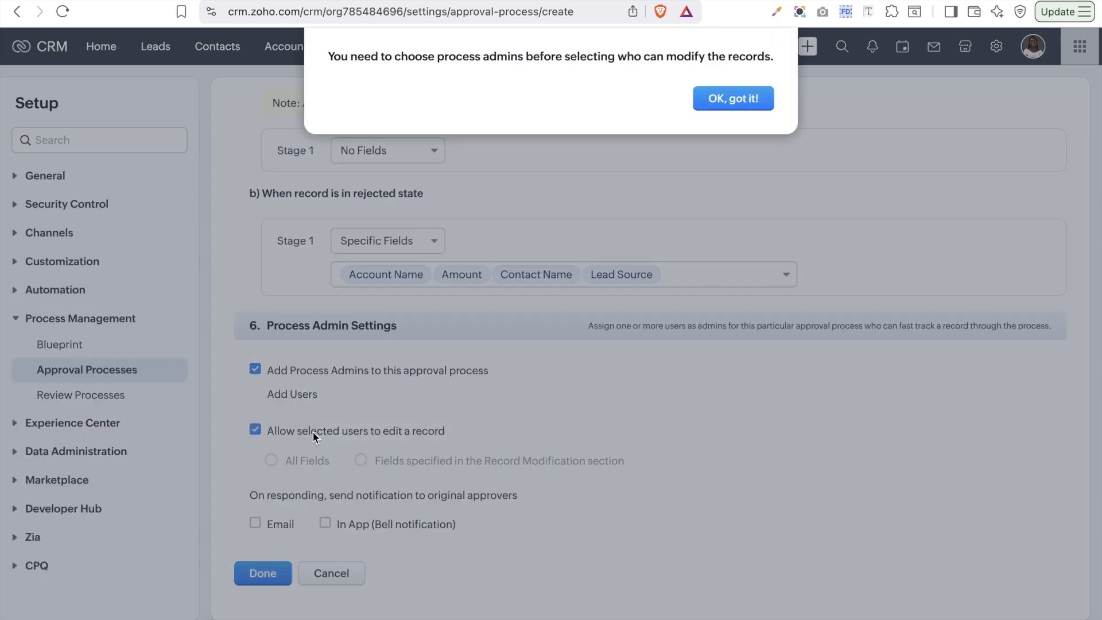
click(735, 99)
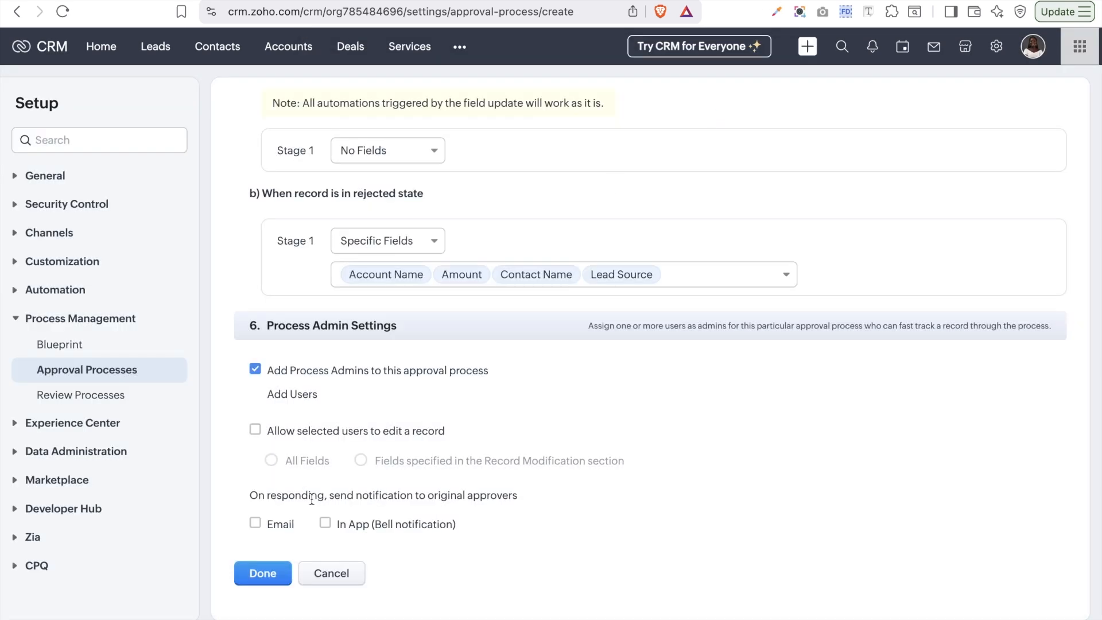
click(281, 391)
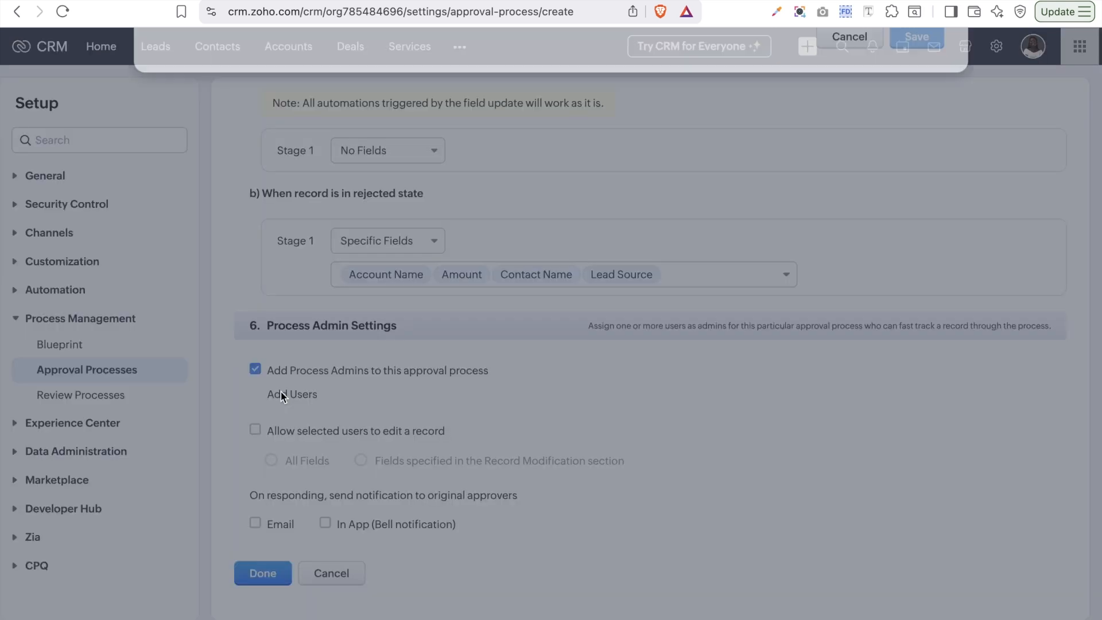
mouse_move(242, 171)
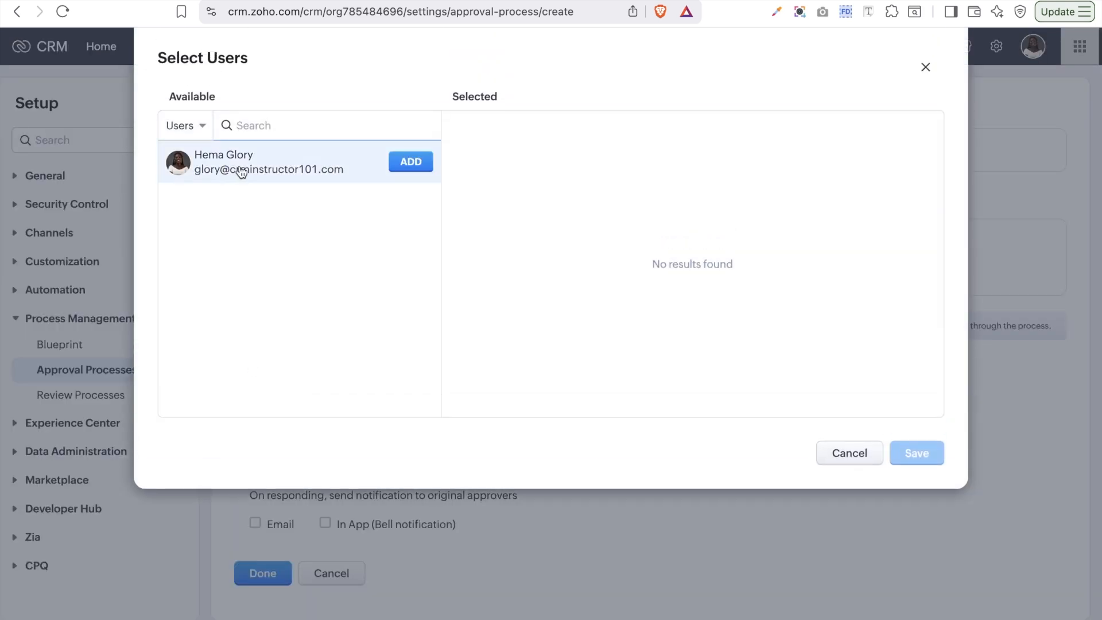
click(241, 169)
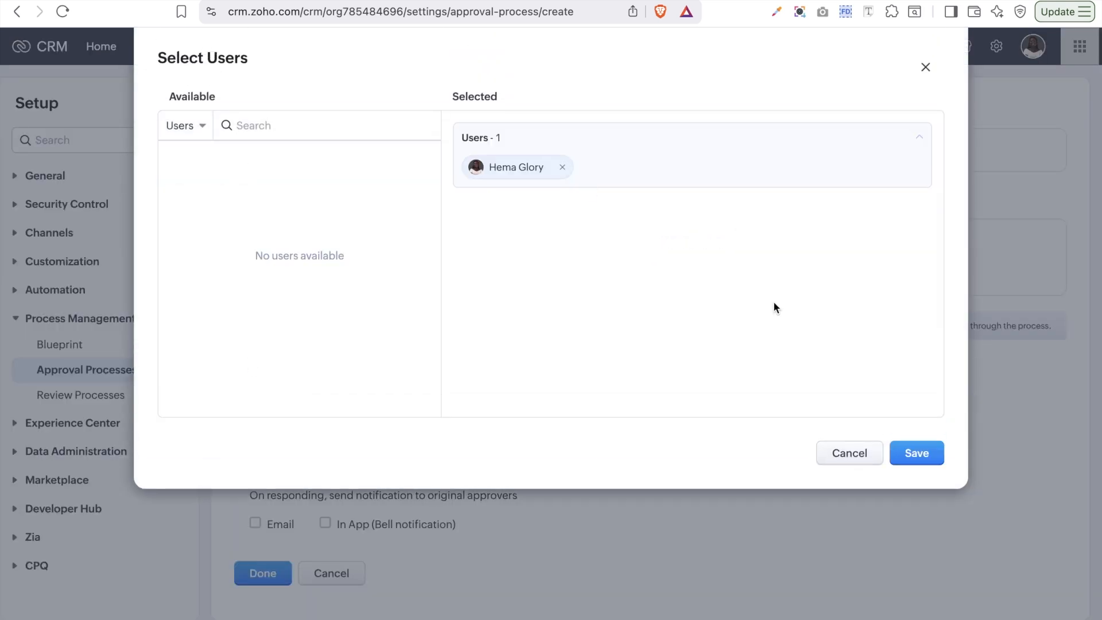
click(917, 453)
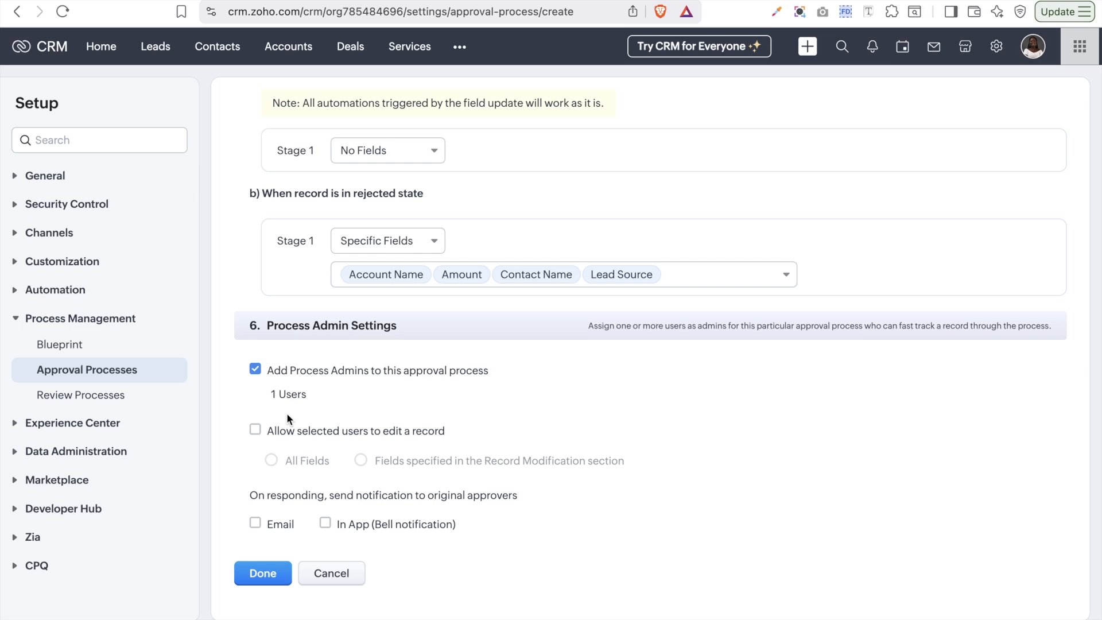
Step: Allow the selected process admins to edit All Fields of a record, and notify original approvers by email on responding
click(256, 431)
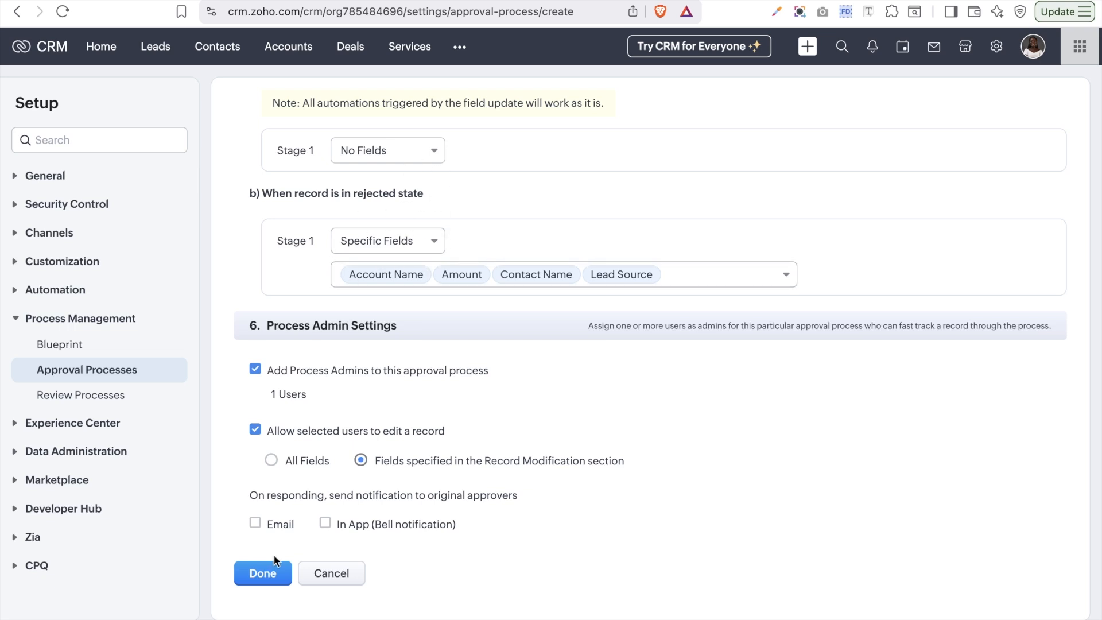
click(271, 461)
click(256, 524)
Step: Turn on the In App (Bell notification) for original approvers as well
scroll(543, 258, up, 10)
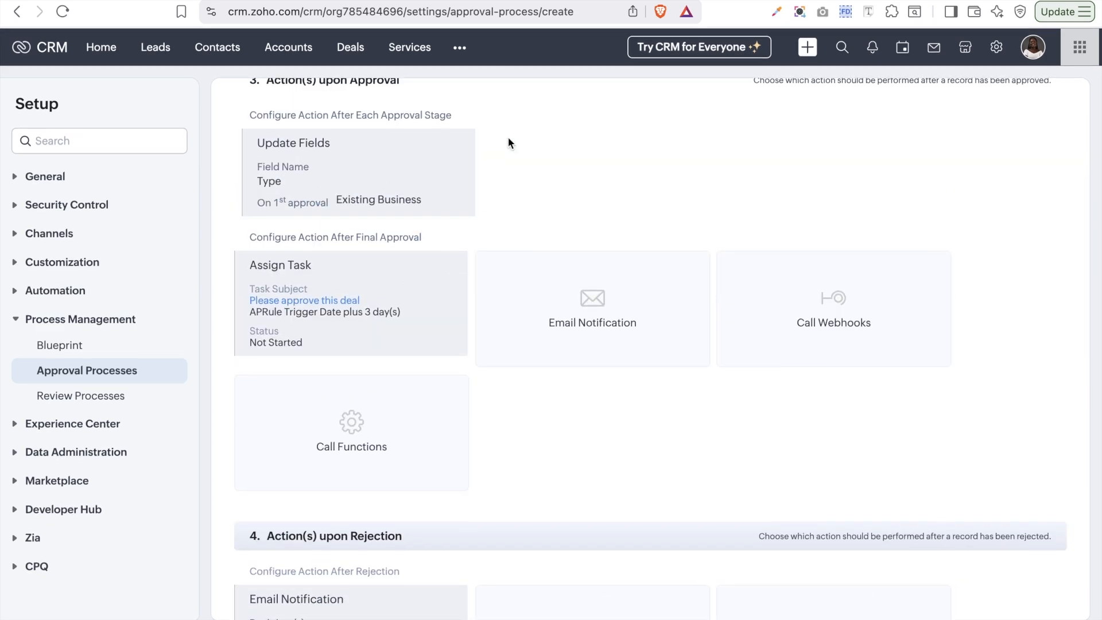
scroll(530, 215, up, 5)
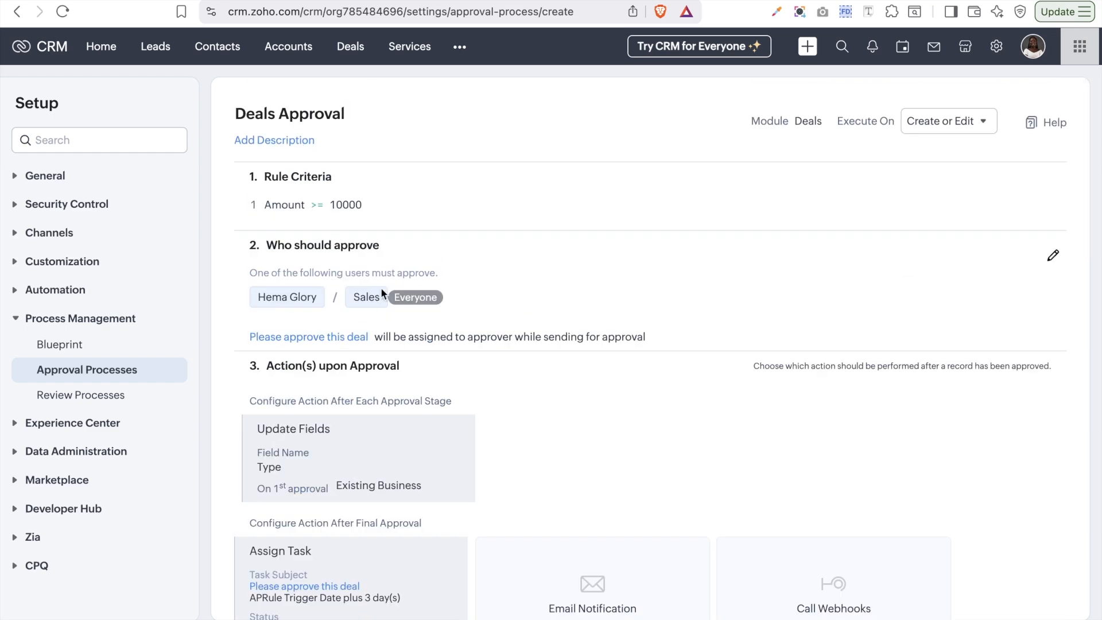
scroll(380, 288, down, 15)
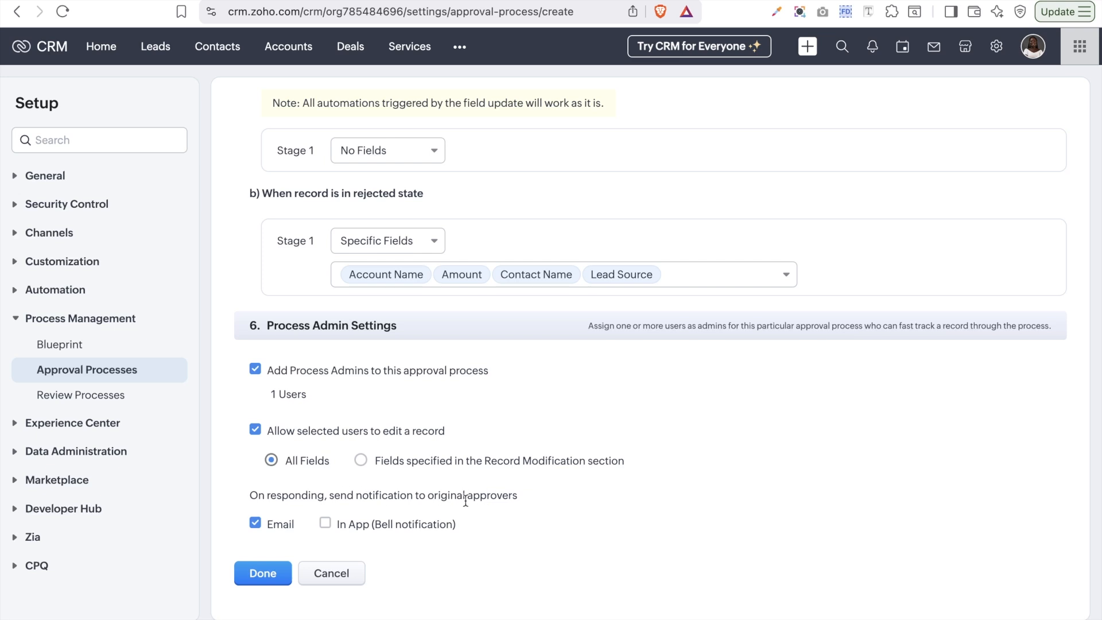
click(324, 525)
click(325, 525)
click(325, 525)
Step: Review the Deals Approval rule from its criteria to the process admin settings and finish configuring it
scroll(569, 226, up, 15)
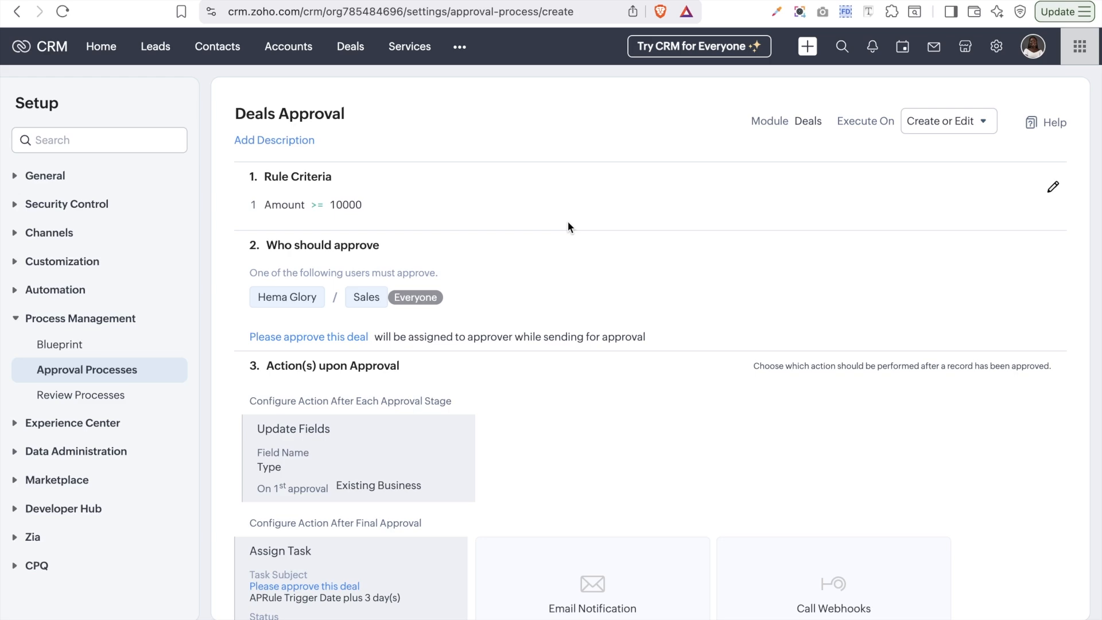
scroll(568, 222, down, 15)
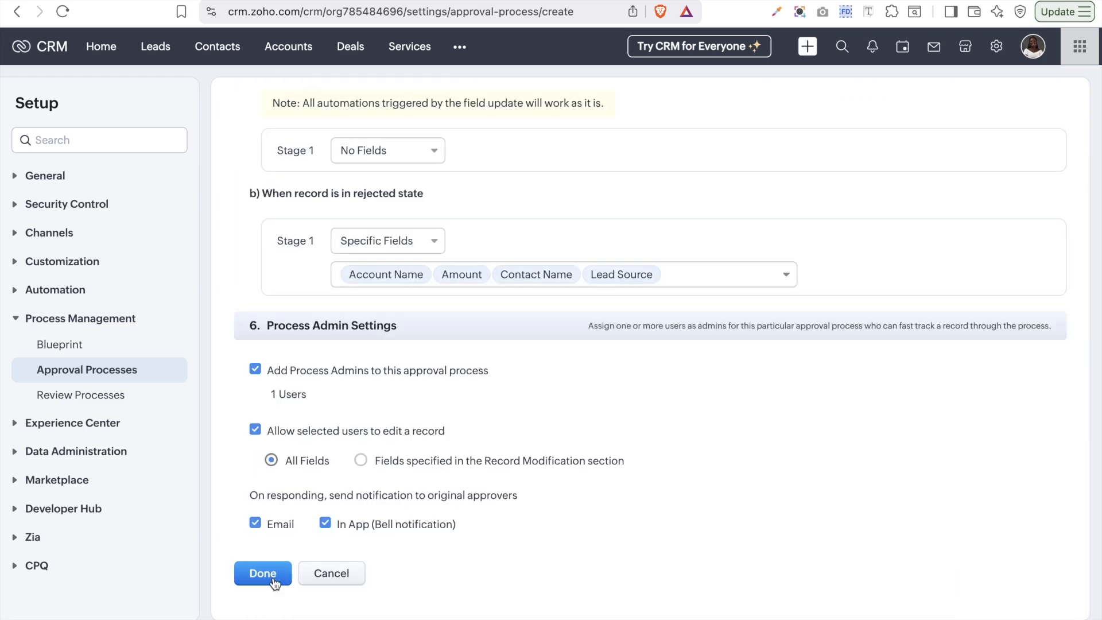
click(251, 574)
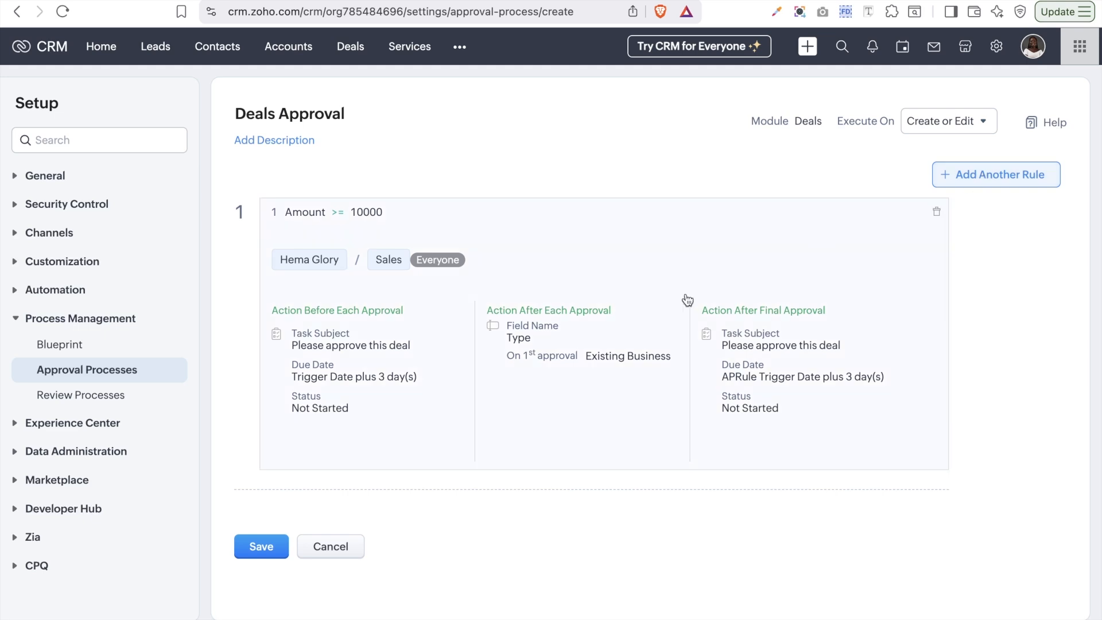
Step: Add another rule to the Deals Approval process and browse the fields available for its first criterion
click(1035, 176)
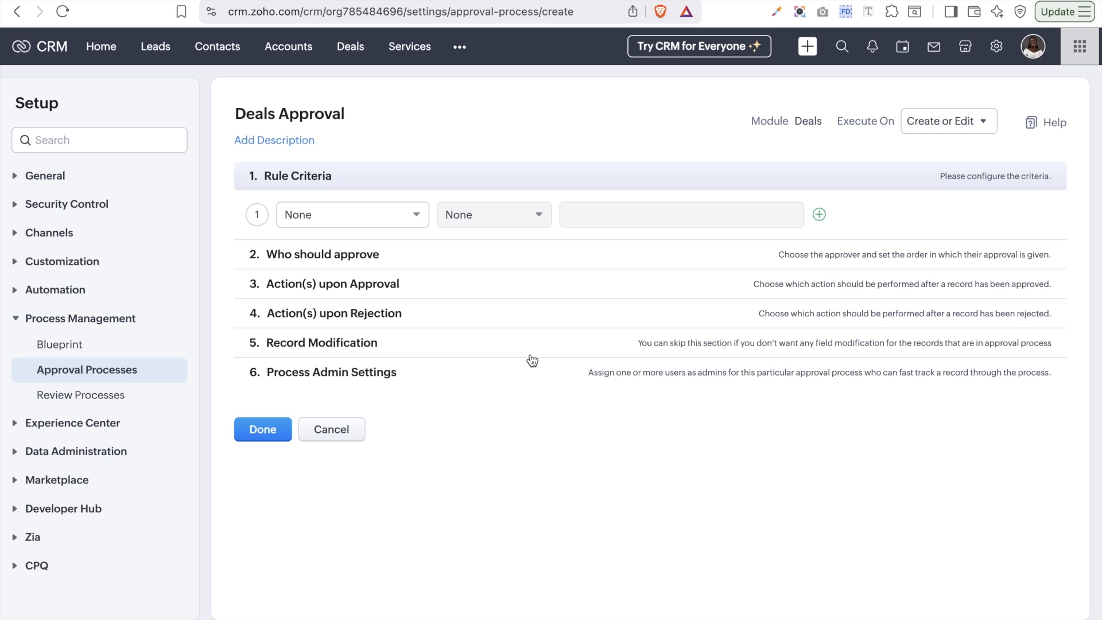
click(380, 218)
scroll(345, 335, down, 10)
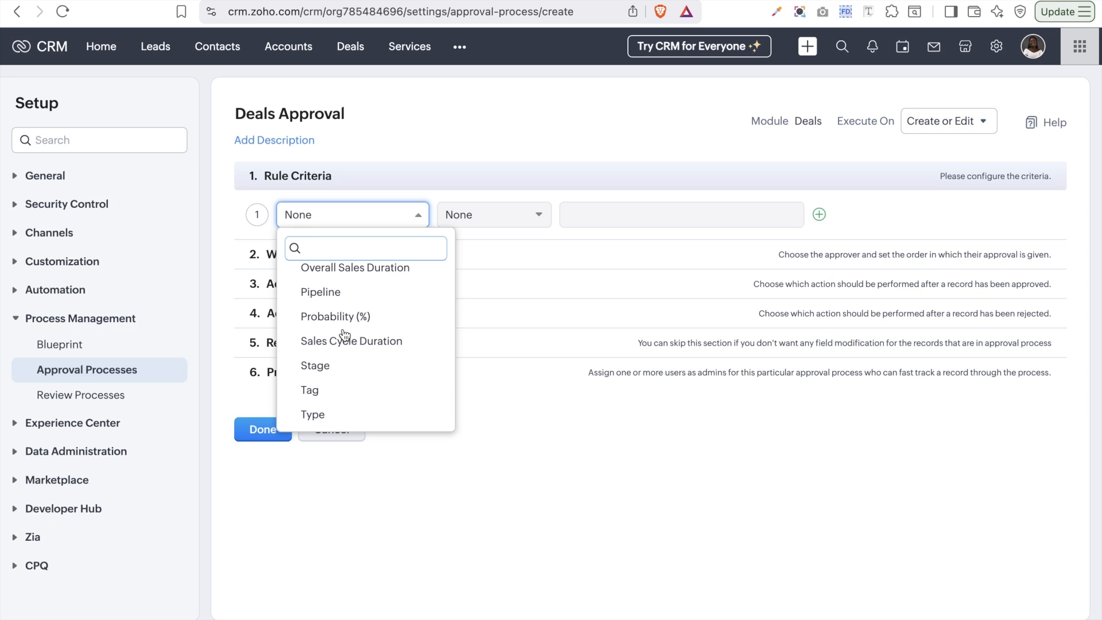